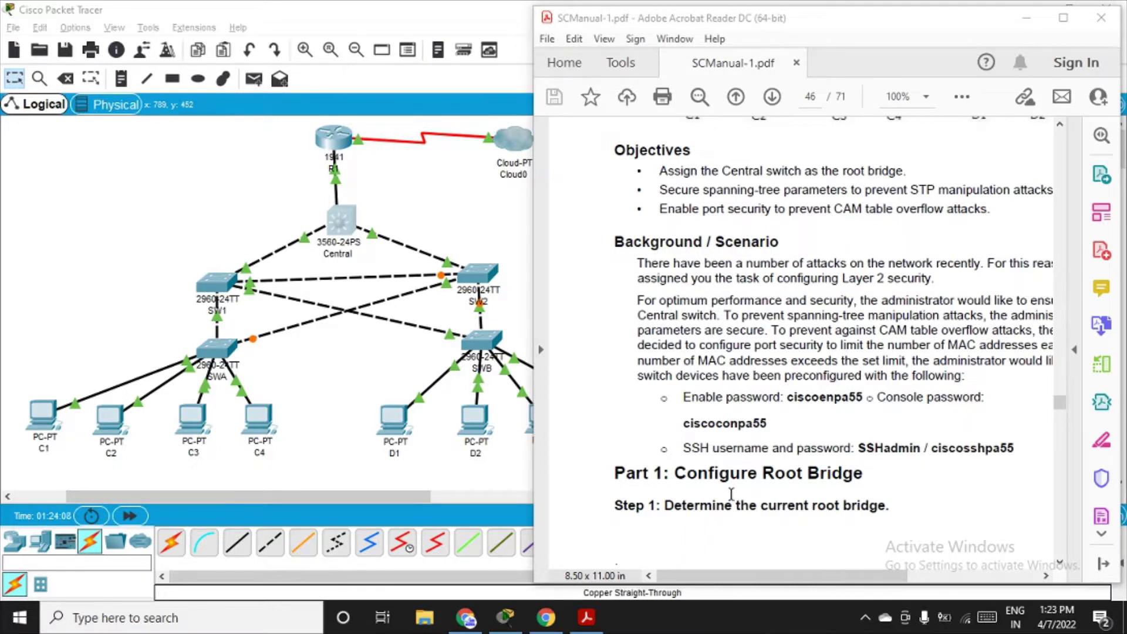
Step: Find the instruction for determining the current root bridge in the lab manual and highlight its show spanning-tree command
scroll(730, 499, "down", 3)
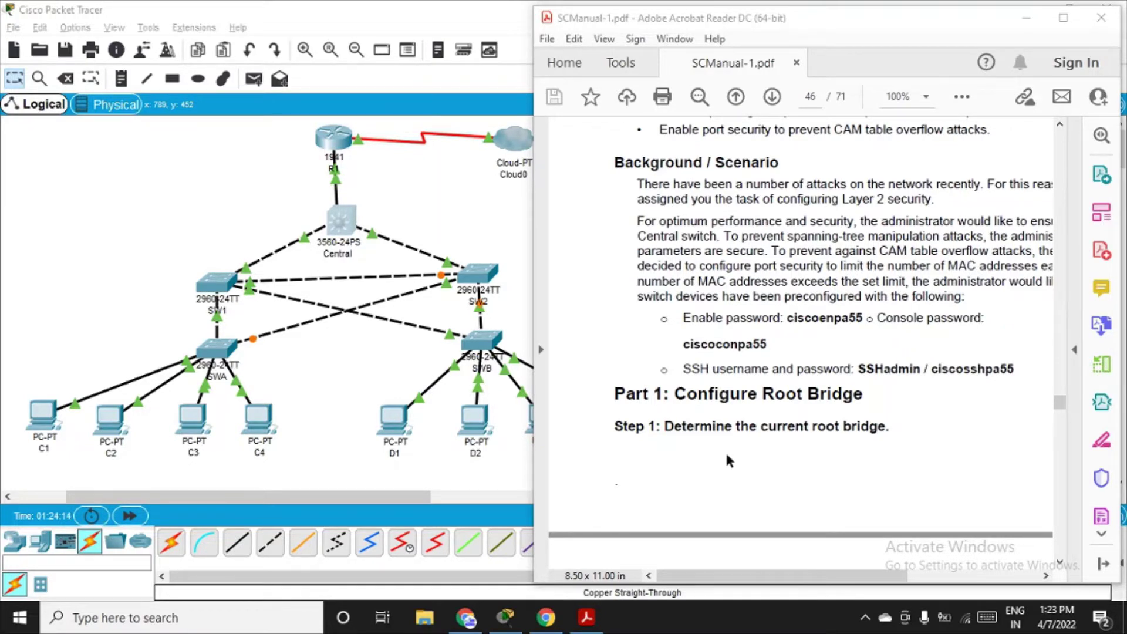
scroll(726, 458, "down", 13)
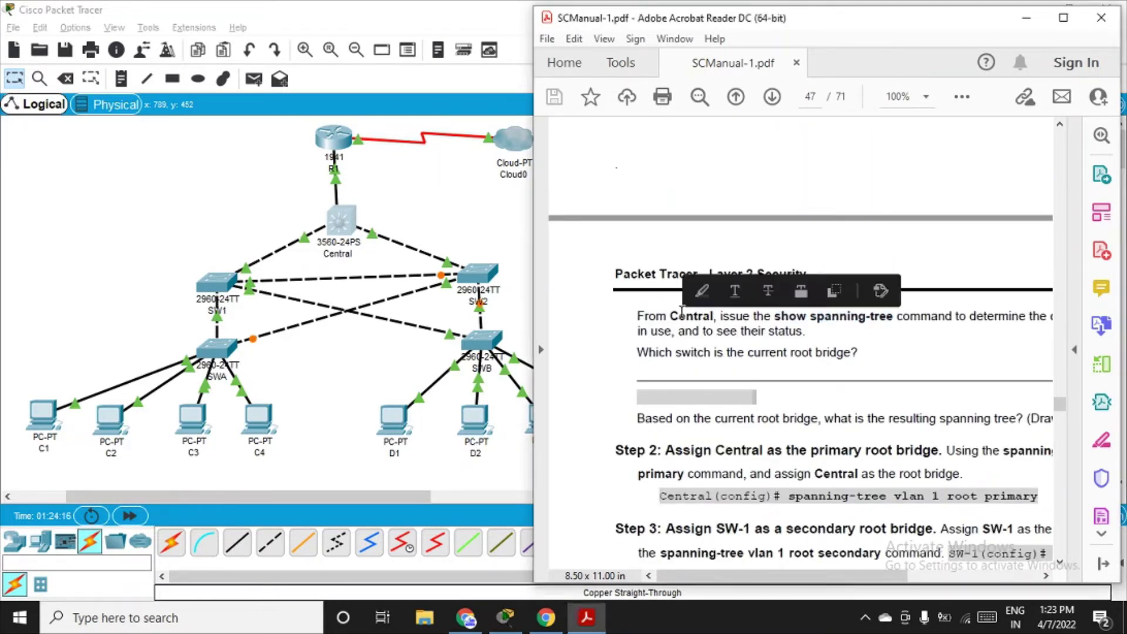
double_click(691, 316)
left_click_drag(775, 316, 881, 317)
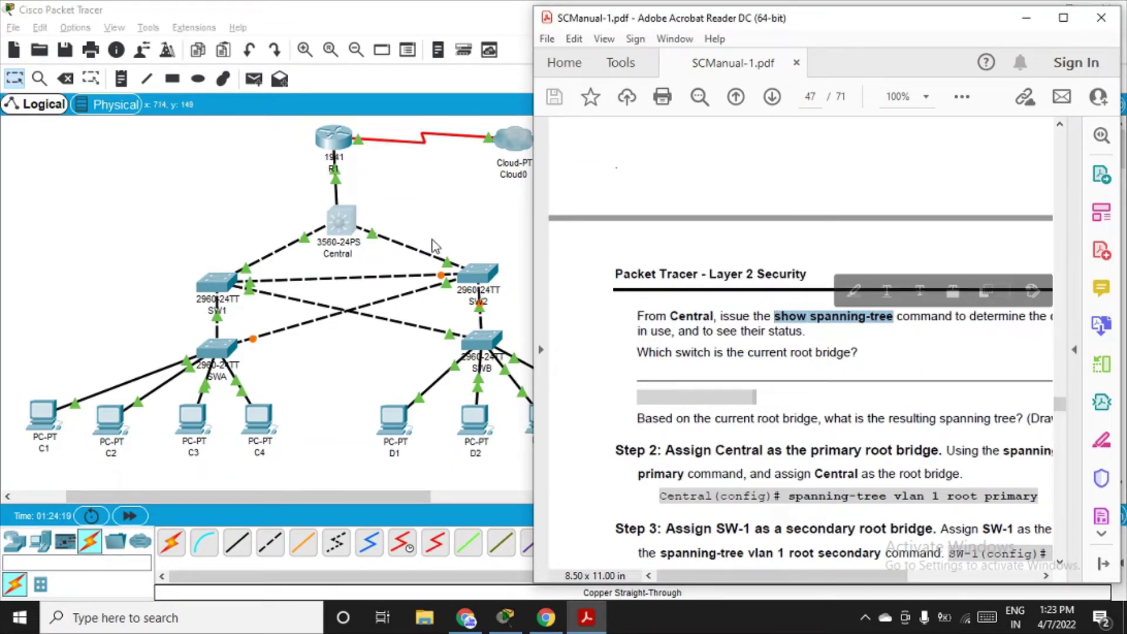
Step: Open the Central switch's command line in Packet Tracer and arrange it beside the SCManual-1.pdf manual
left_click(343, 228)
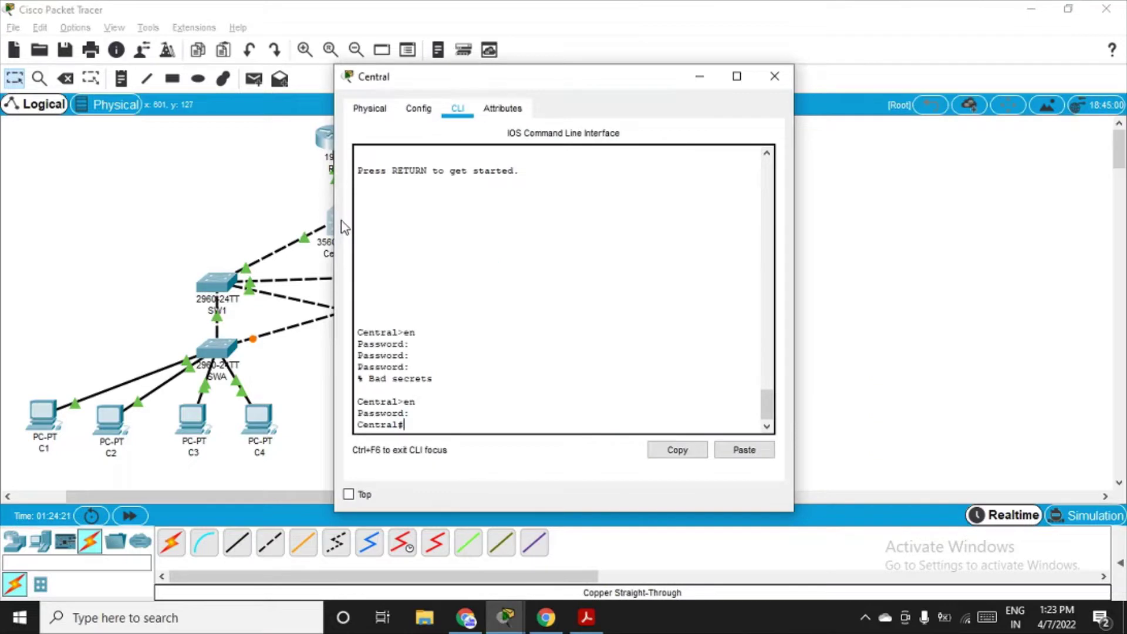
left_click_drag(623, 92, 362, 117)
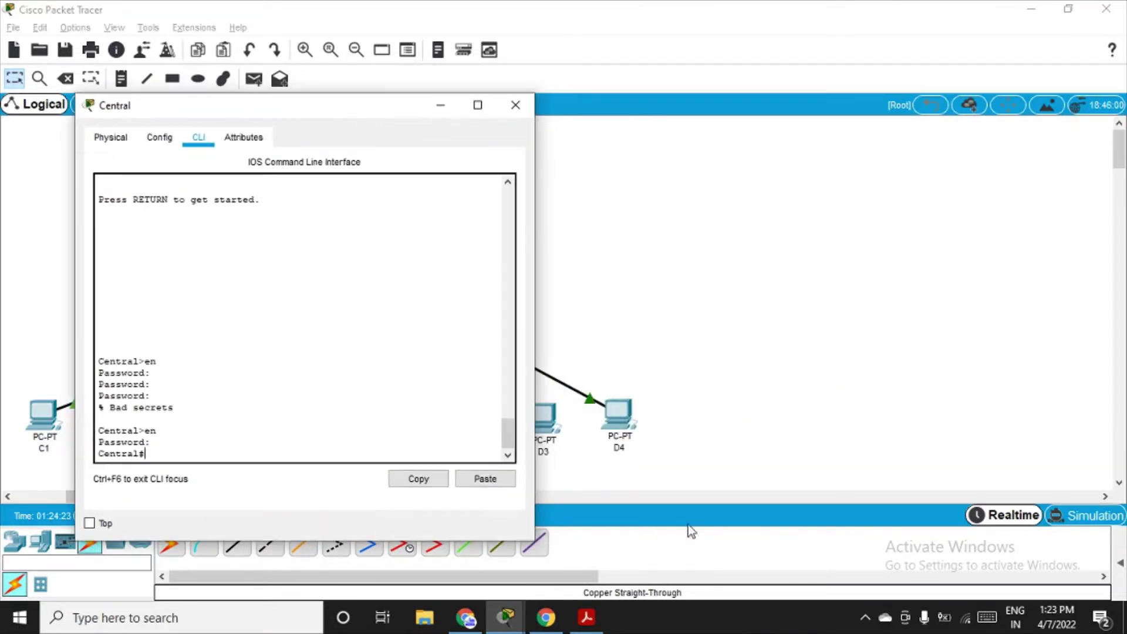
left_click(586, 617)
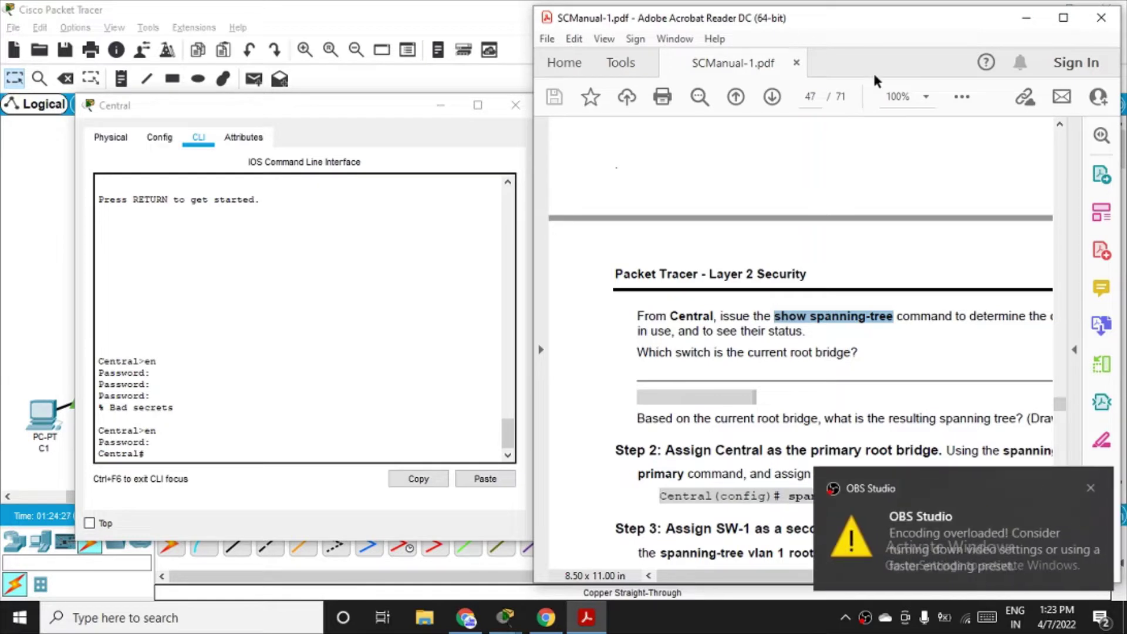
left_click(1091, 489)
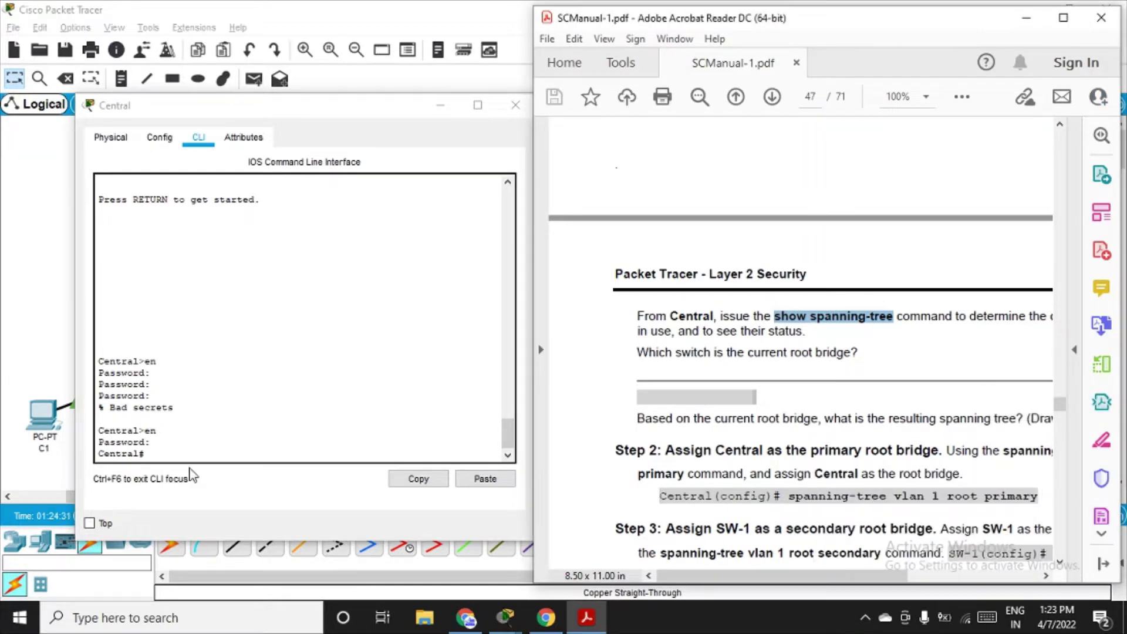
Step: Run show spanning-tree on the Central switch and highlight the line identifying the root bridge
left_click(166, 455)
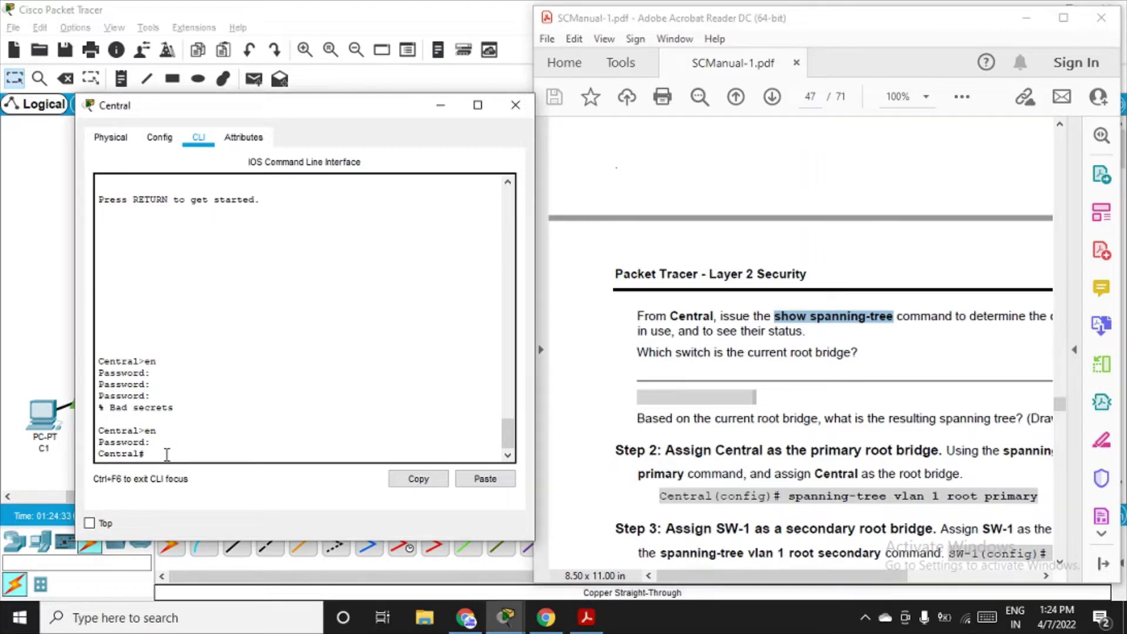
type("show spanning-tree")
key("Return")
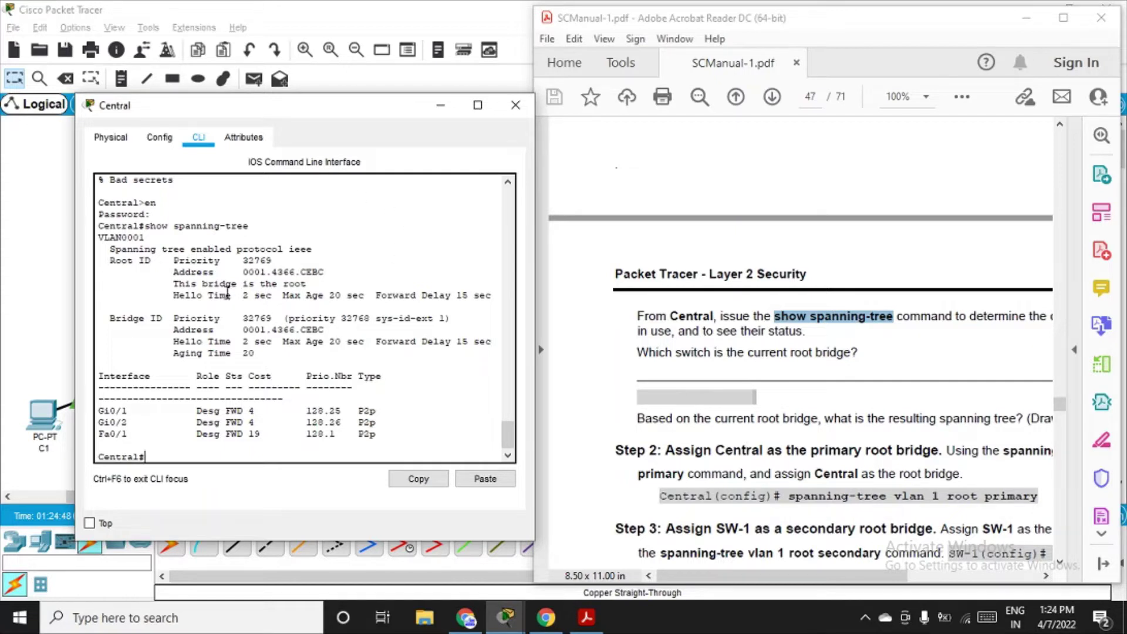
left_click_drag(178, 284, 301, 280)
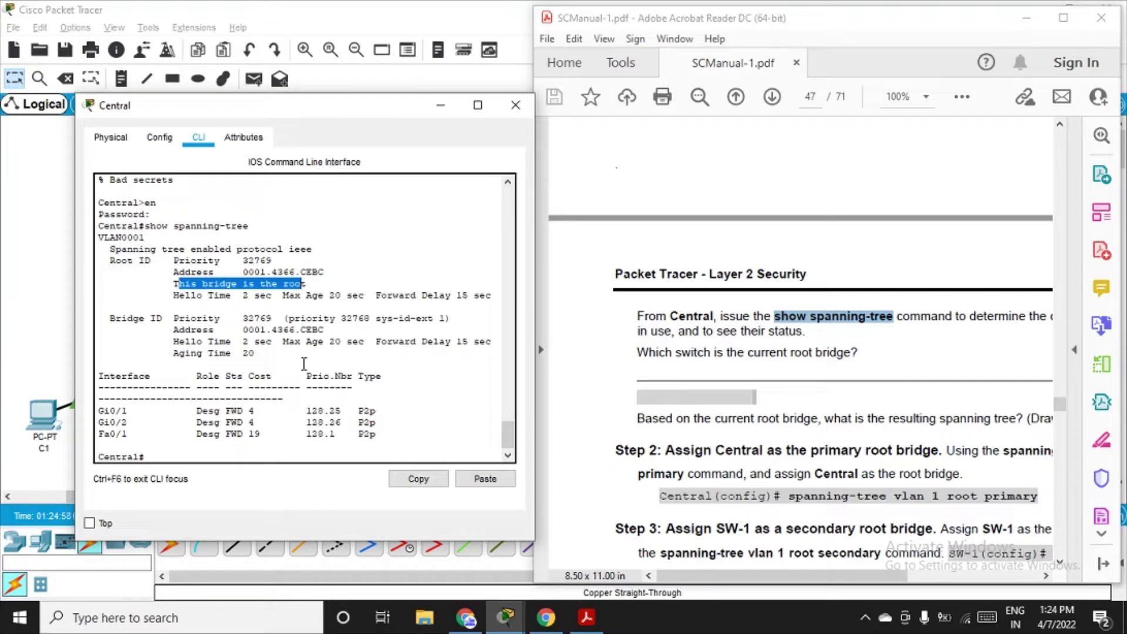
Step: Following Step 2 of the manual, enter configuration mode on Central and run spanning-tree vlan 1 root primary
scroll(303, 361, "down", 1)
scroll(567, 367, "down", 3)
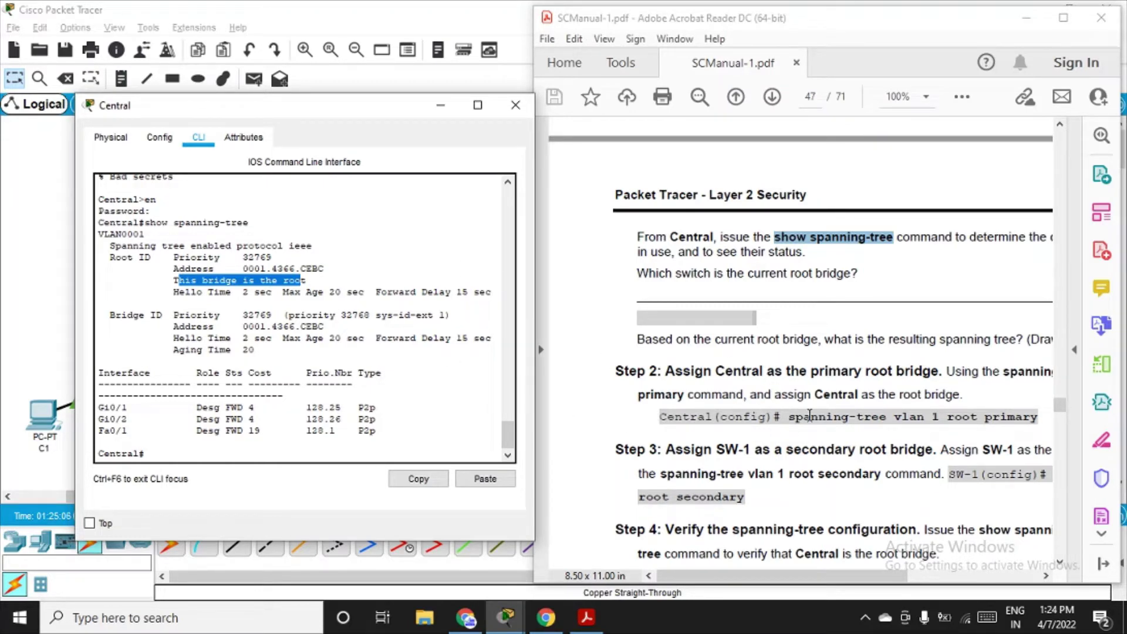
scroll(731, 375, "down", 3)
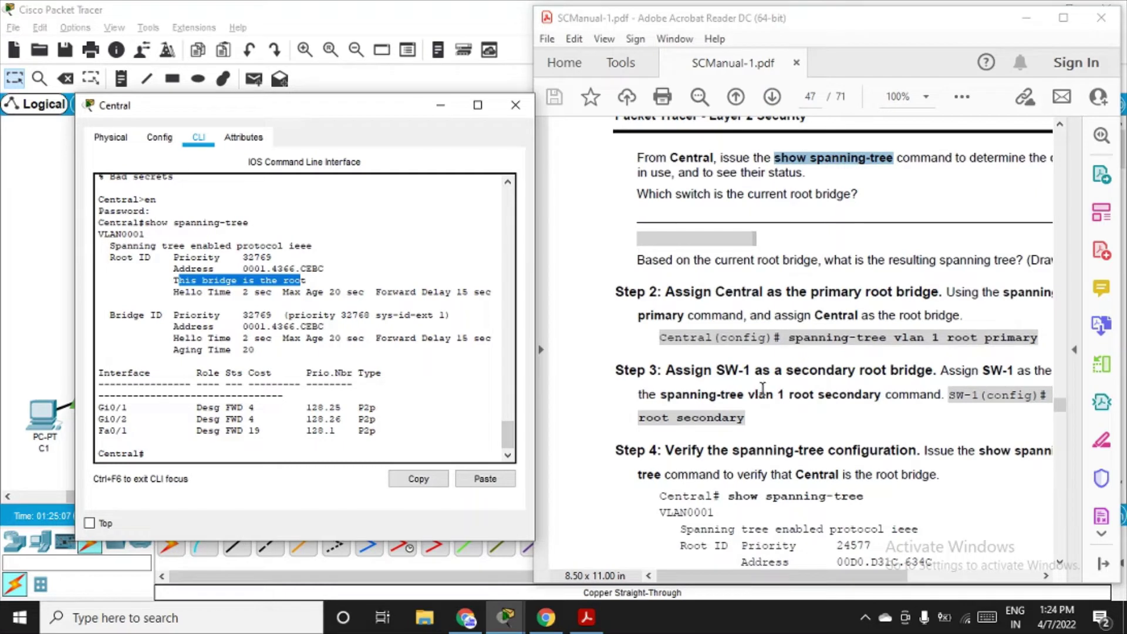
left_click(836, 294)
left_click_drag(836, 294, 977, 297)
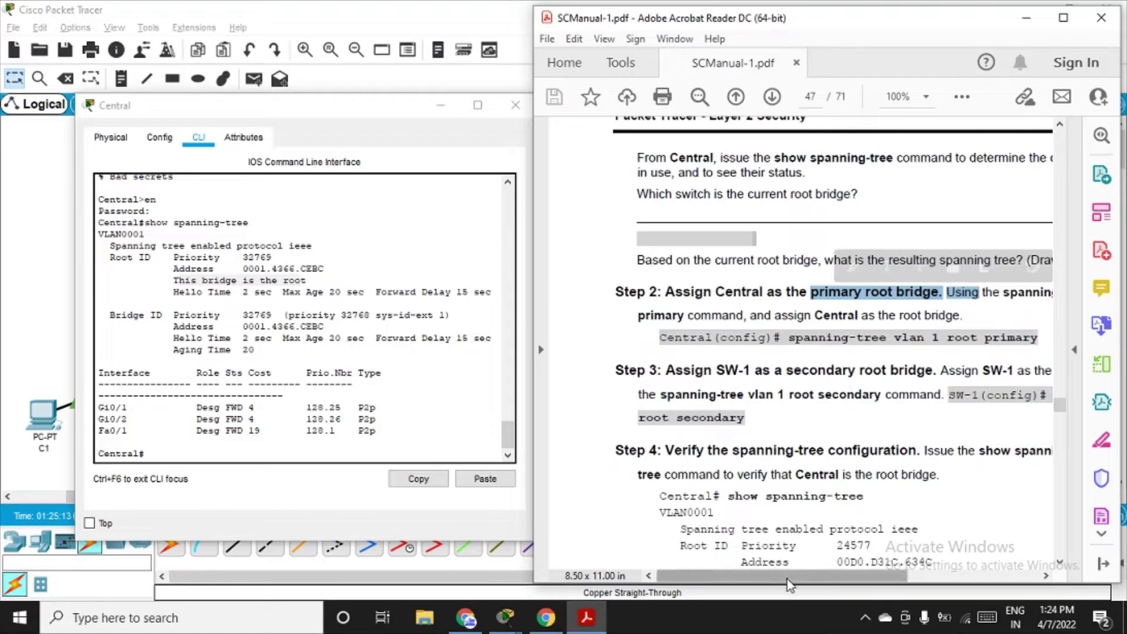
left_click_drag(789, 584, 808, 580)
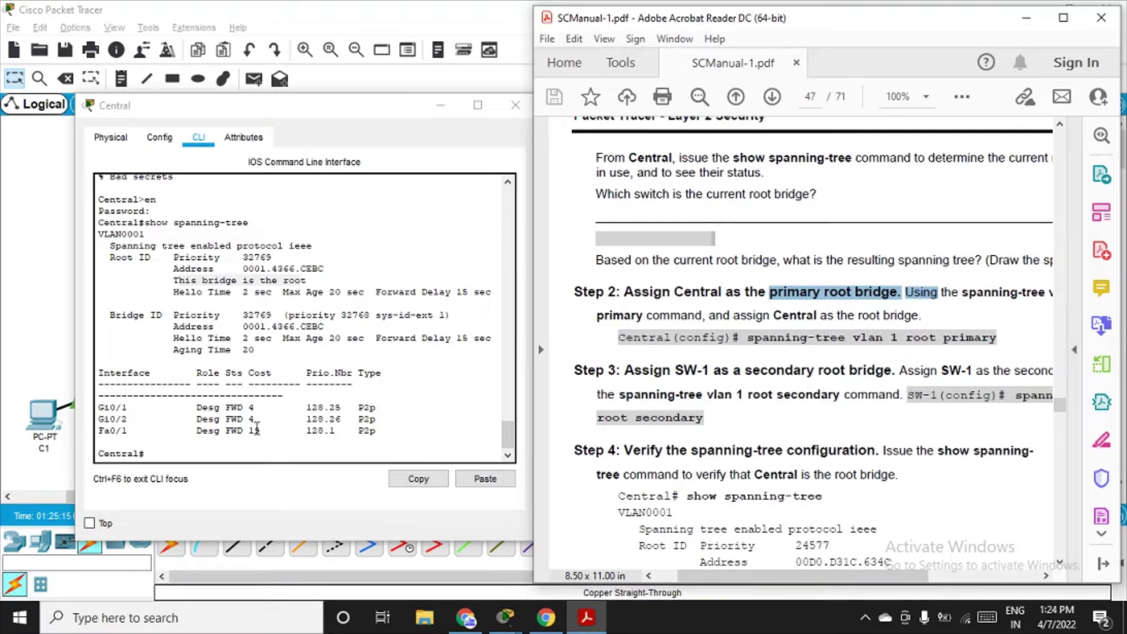
left_click(252, 451)
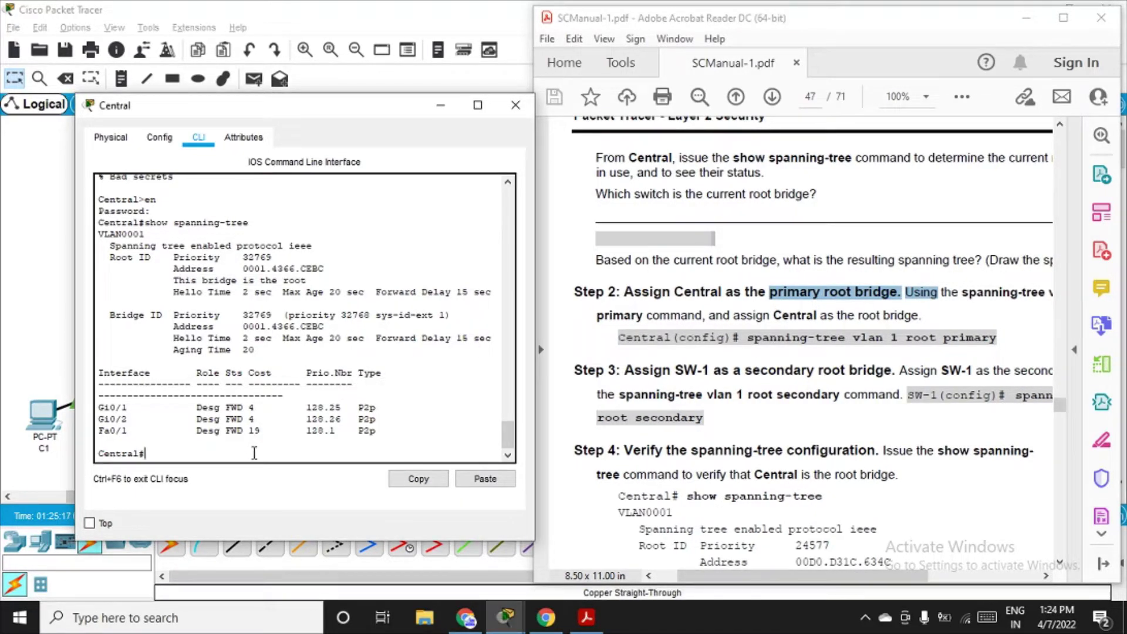
type("conf t")
key("Return")
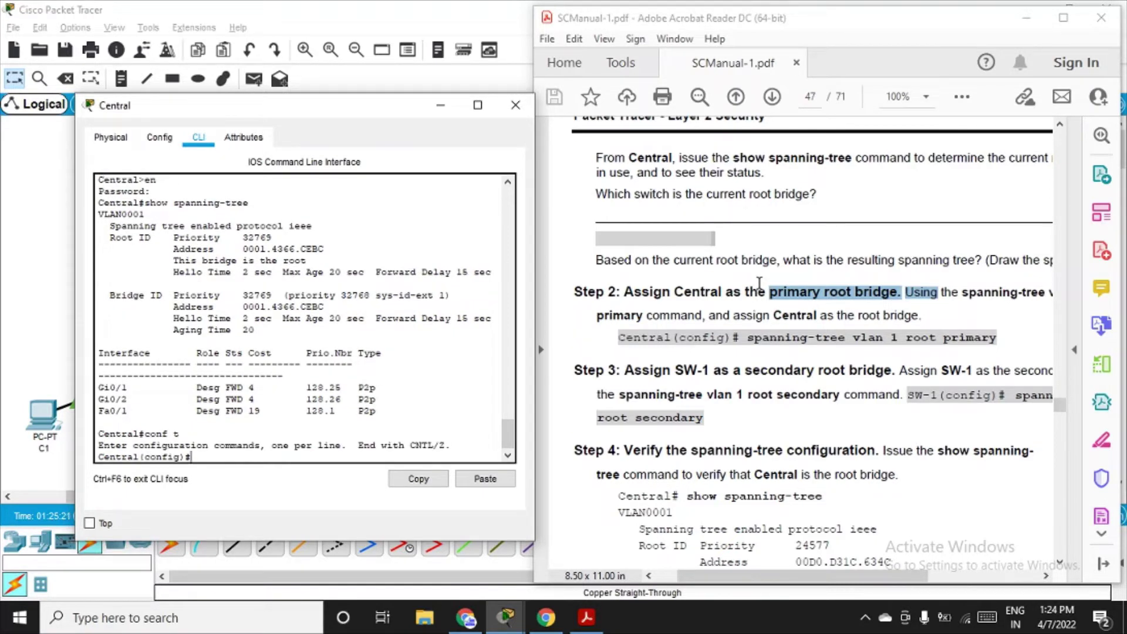
type("spanning-tree vlan 1 roo")
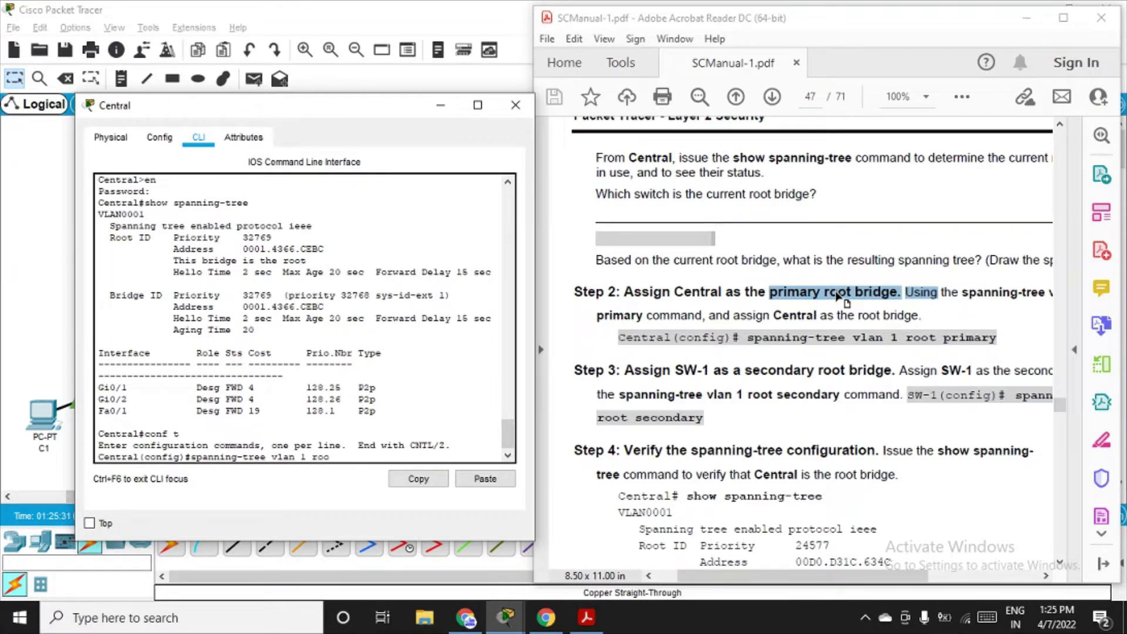
type("t primary")
key("Return")
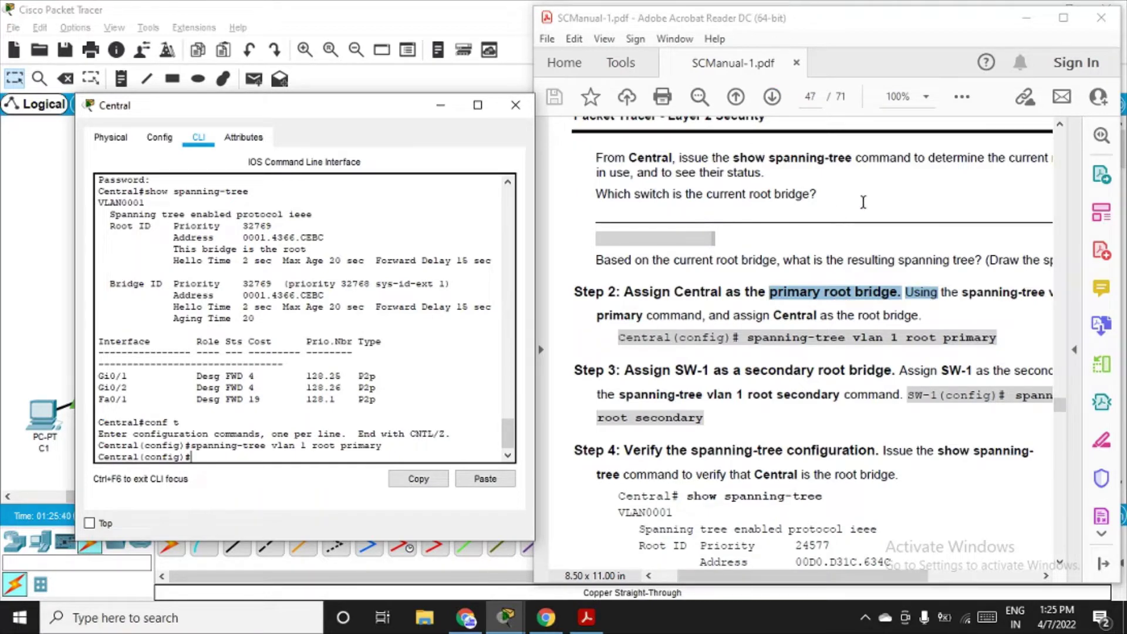
Step: Read Step 3 of the manual on the secondary root bridge and look at the topology behind Central's window
scroll(776, 374, "down", 3)
left_click_drag(683, 291, 700, 297)
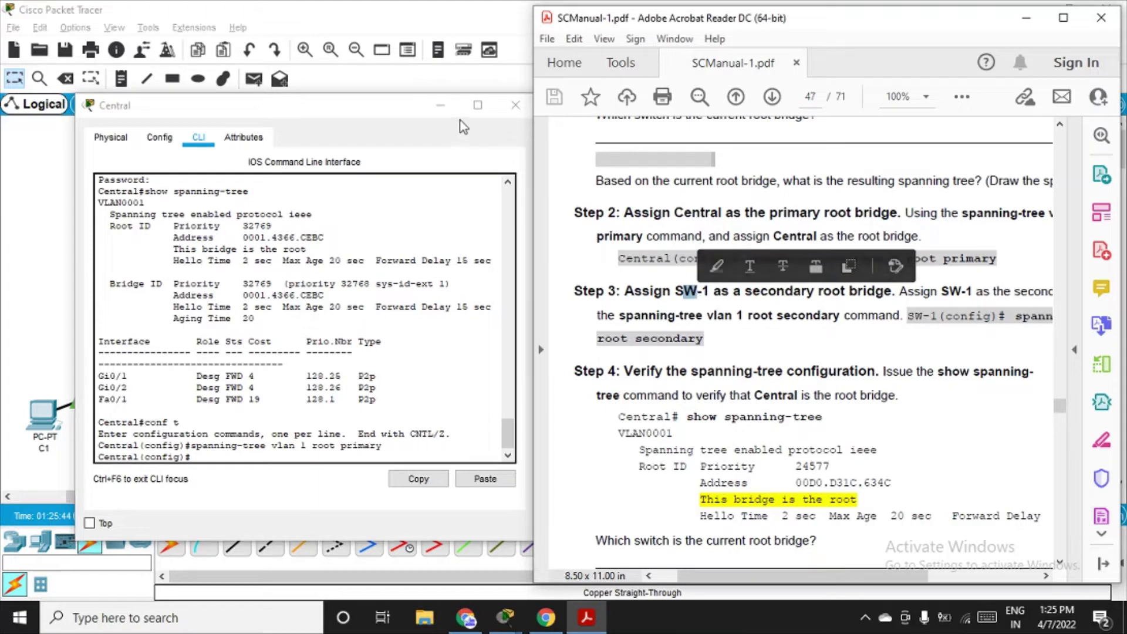
left_click(471, 140)
left_click_drag(391, 108, 857, 280)
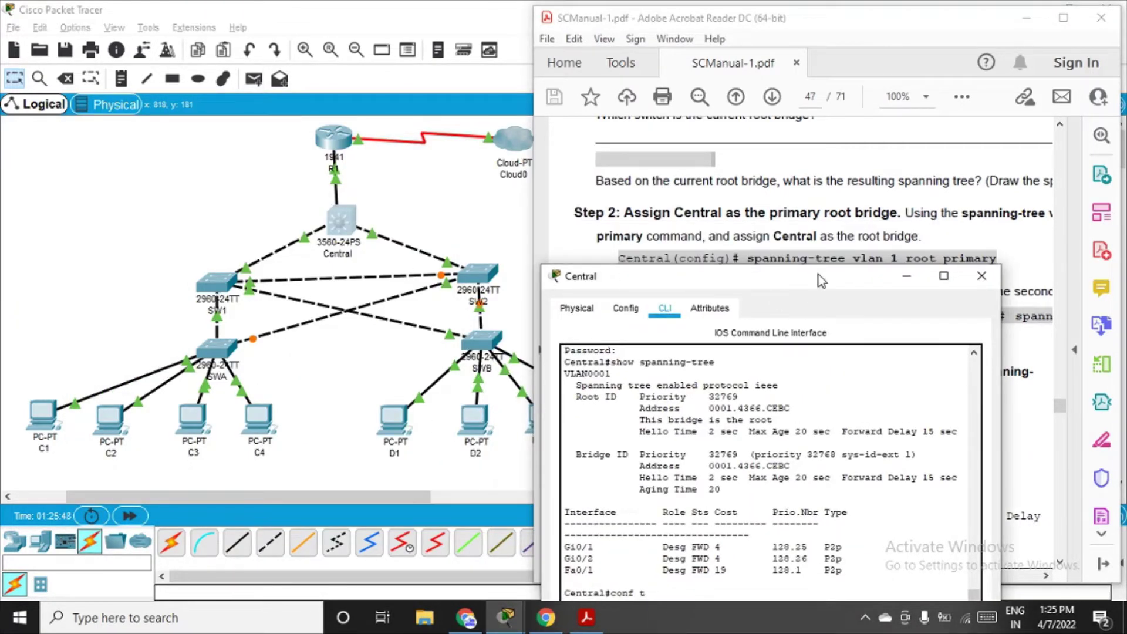
left_click_drag(819, 275, 342, 100)
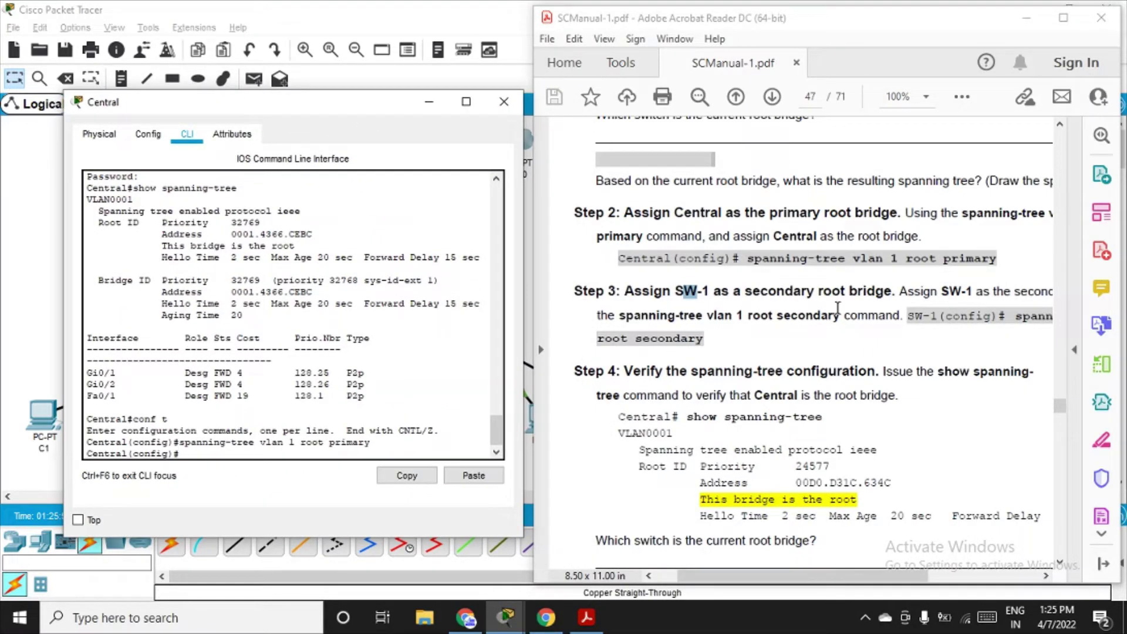
left_click(832, 581)
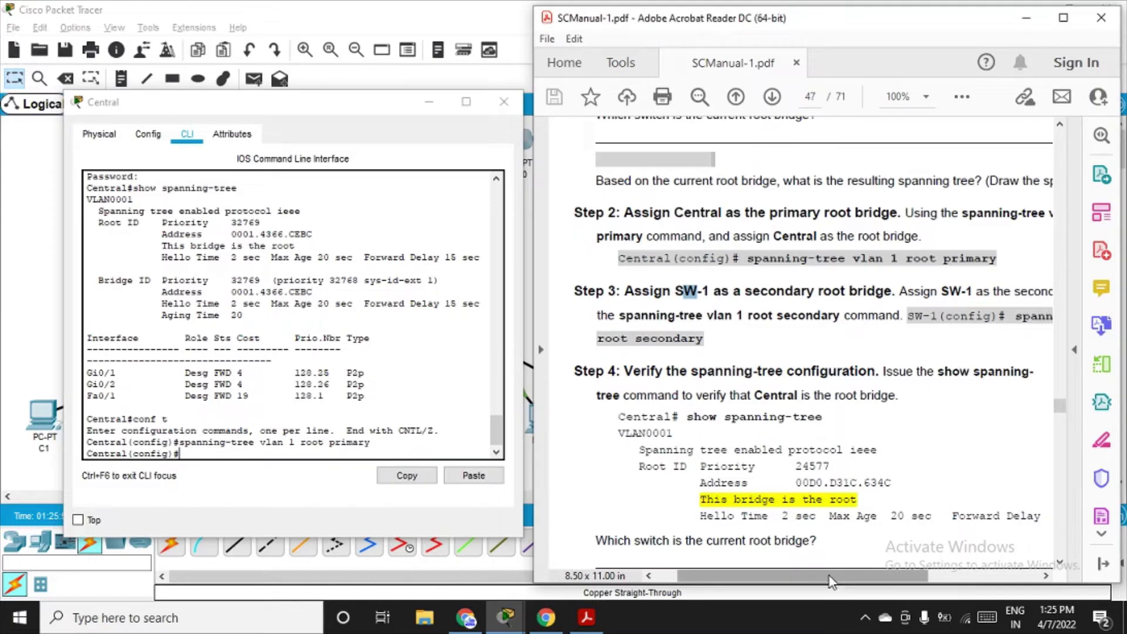
left_click_drag(832, 581, 898, 578)
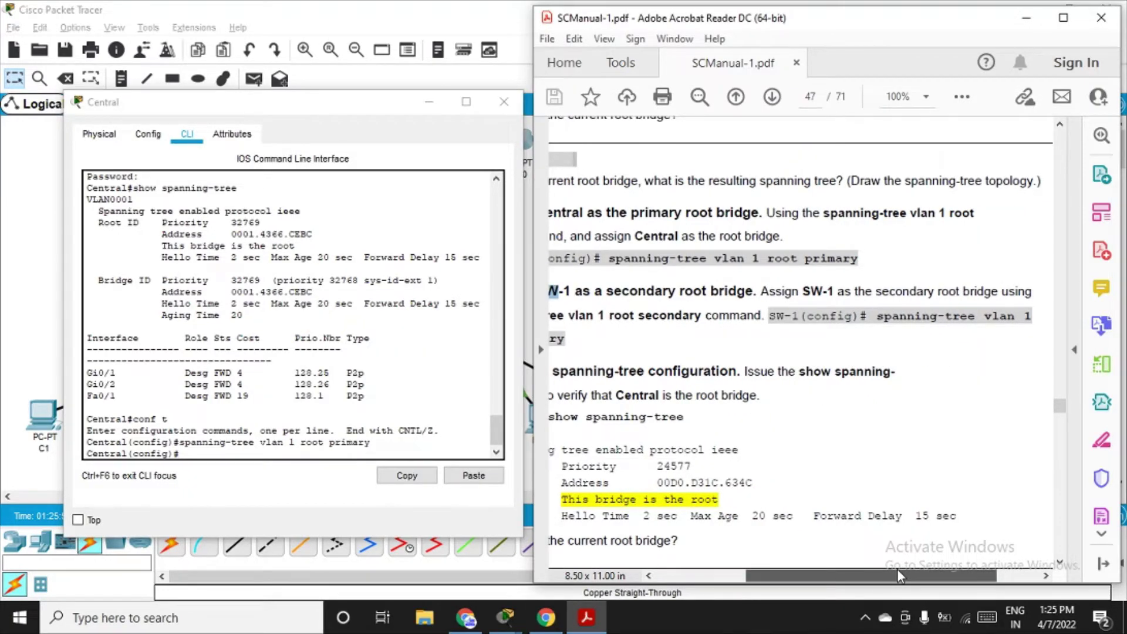
left_click_drag(897, 569, 836, 568)
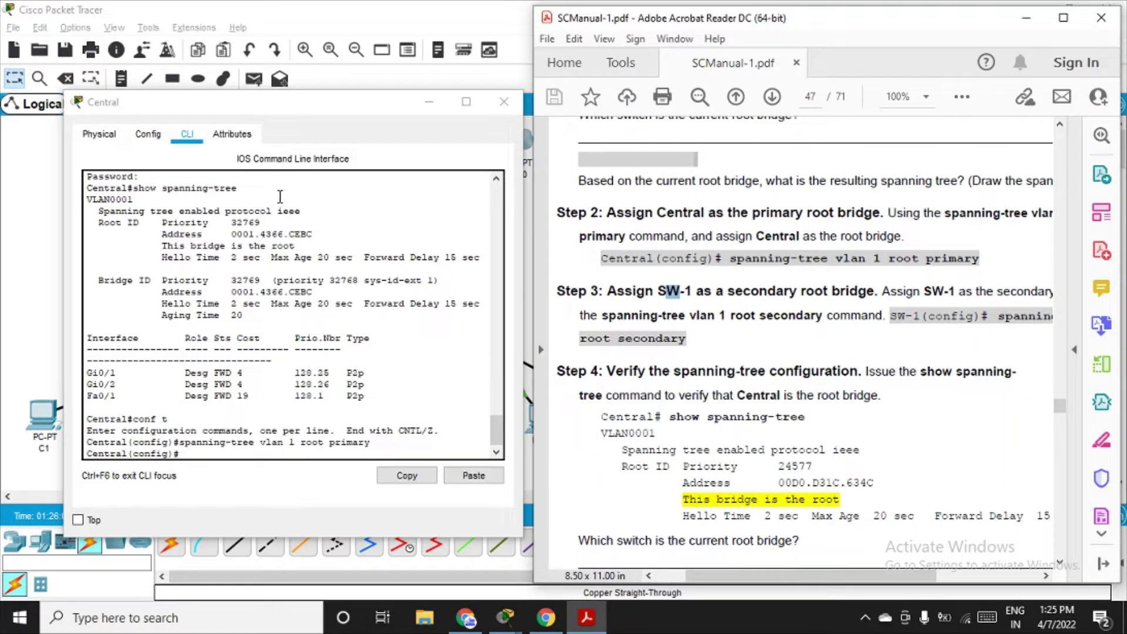
Step: Close the Central window and open switch SW1's command line beside the manual
left_click(499, 105)
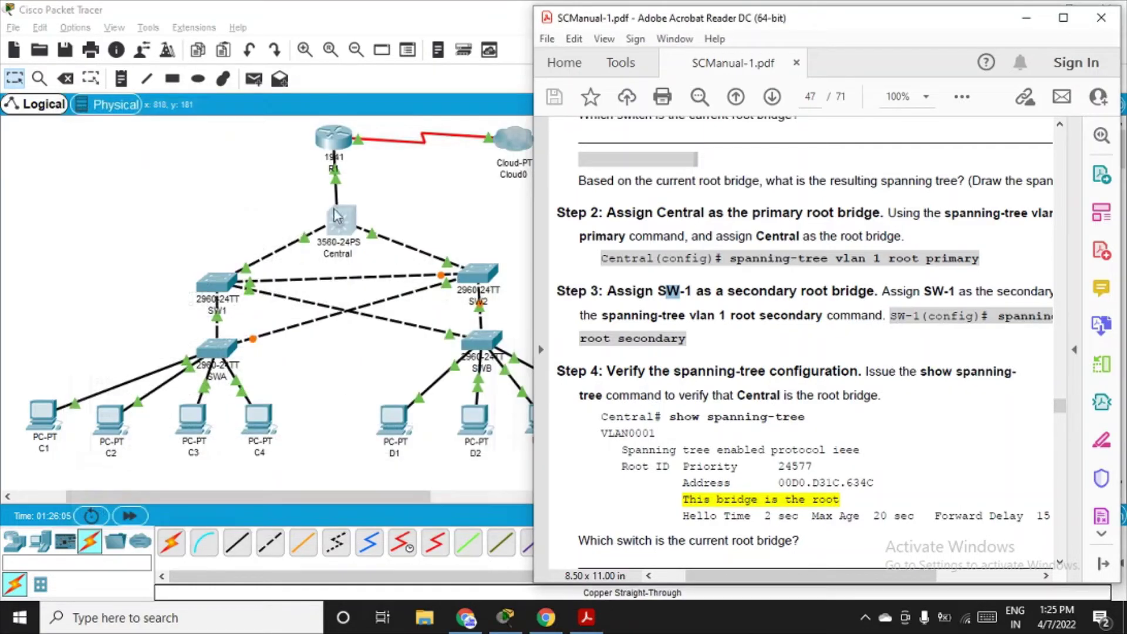
left_click(214, 287)
left_click(214, 288)
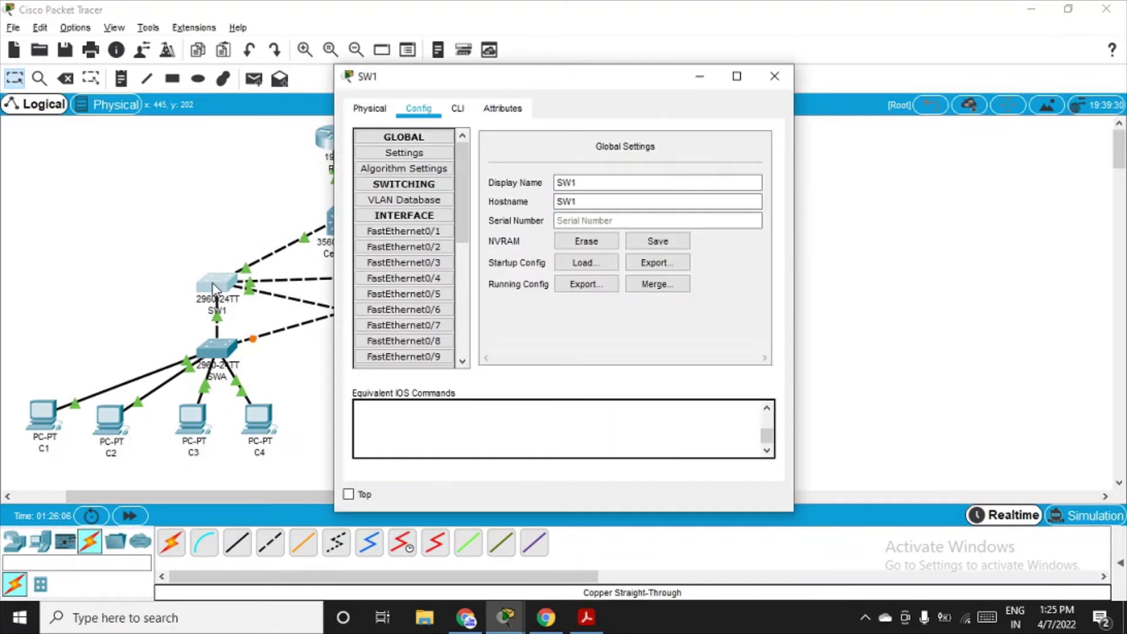
left_click_drag(522, 77, 270, 94)
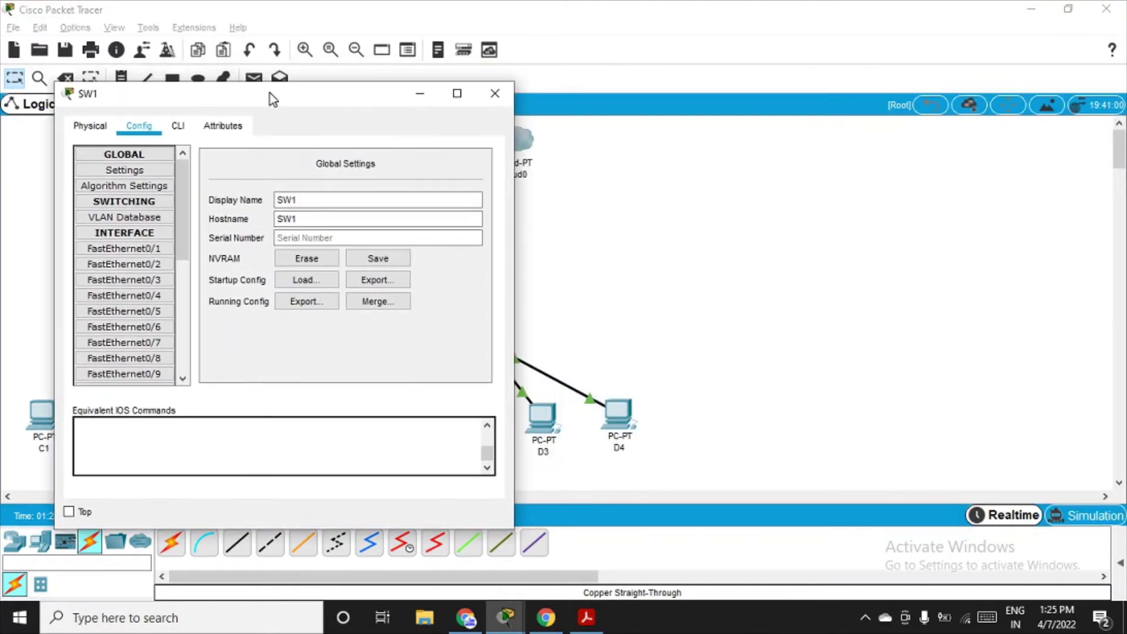
left_click(180, 127)
left_click(604, 623)
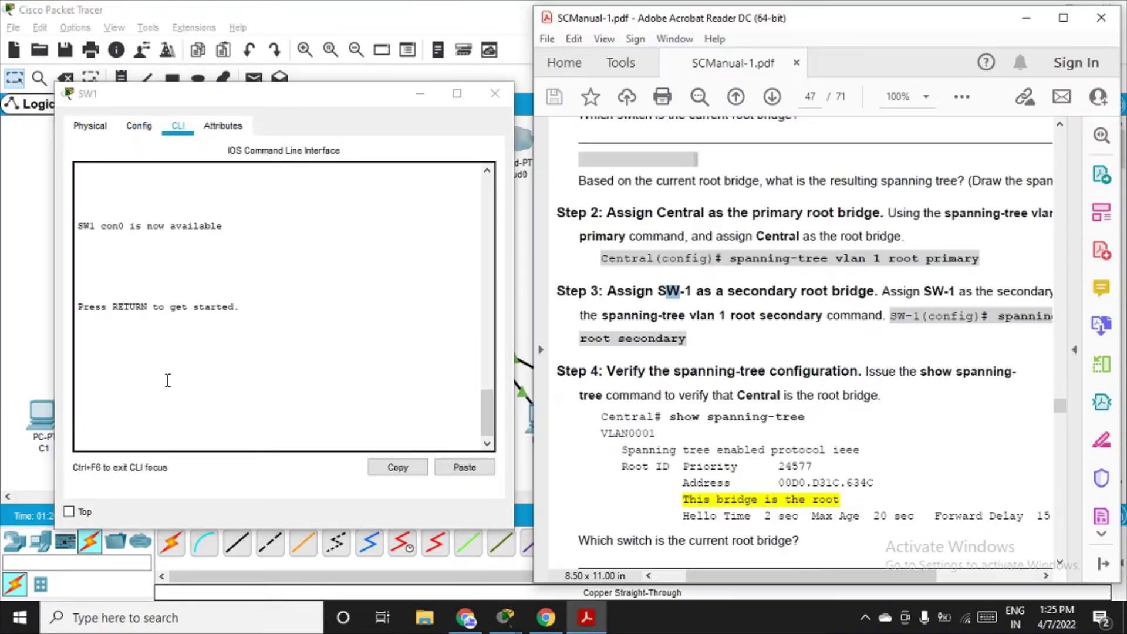
Step: Start the SW1 console session and enter privileged mode with en and global configuration mode with conf t
left_click(172, 387)
key("Return")
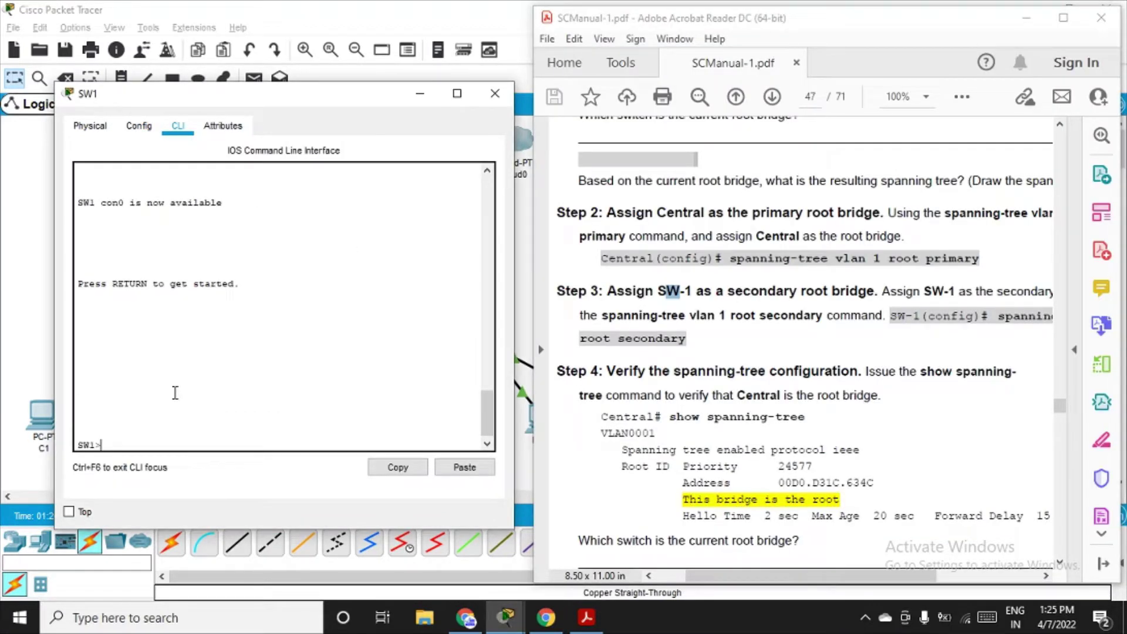
type("en")
key("Return")
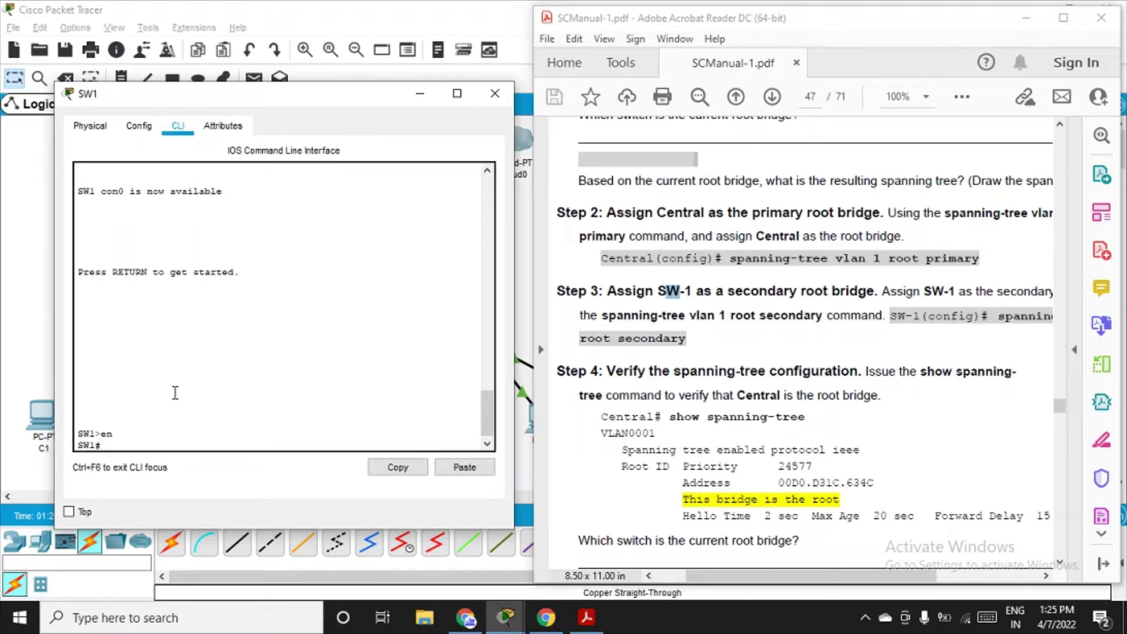
type("conf t")
key("Return")
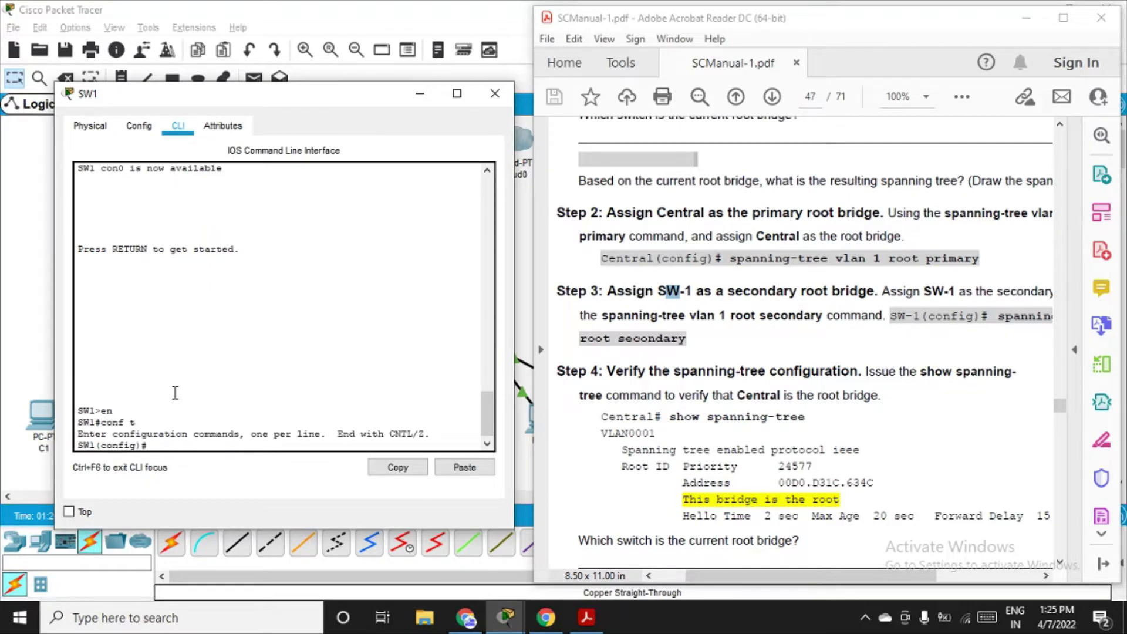
Step: Assign SW1 as the secondary root bridge with spanning-tree vlan 1 root secondary, and bring Step 4 of the manual into view
type("spanning-tree vlan 1")
left_click_drag(770, 577, 742, 581)
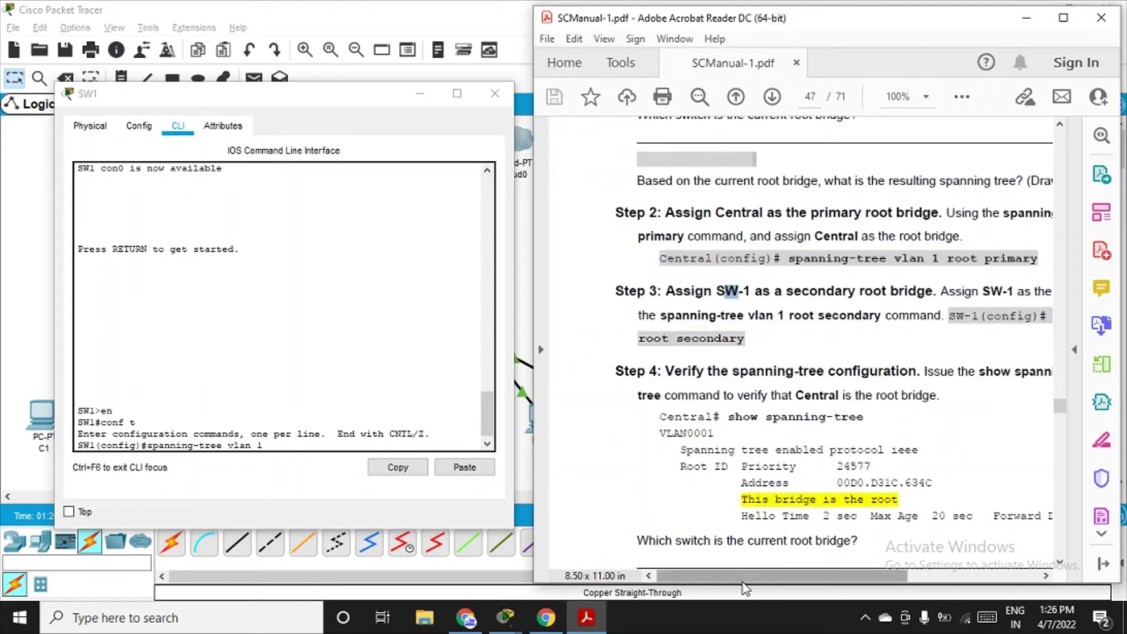
left_click(297, 444)
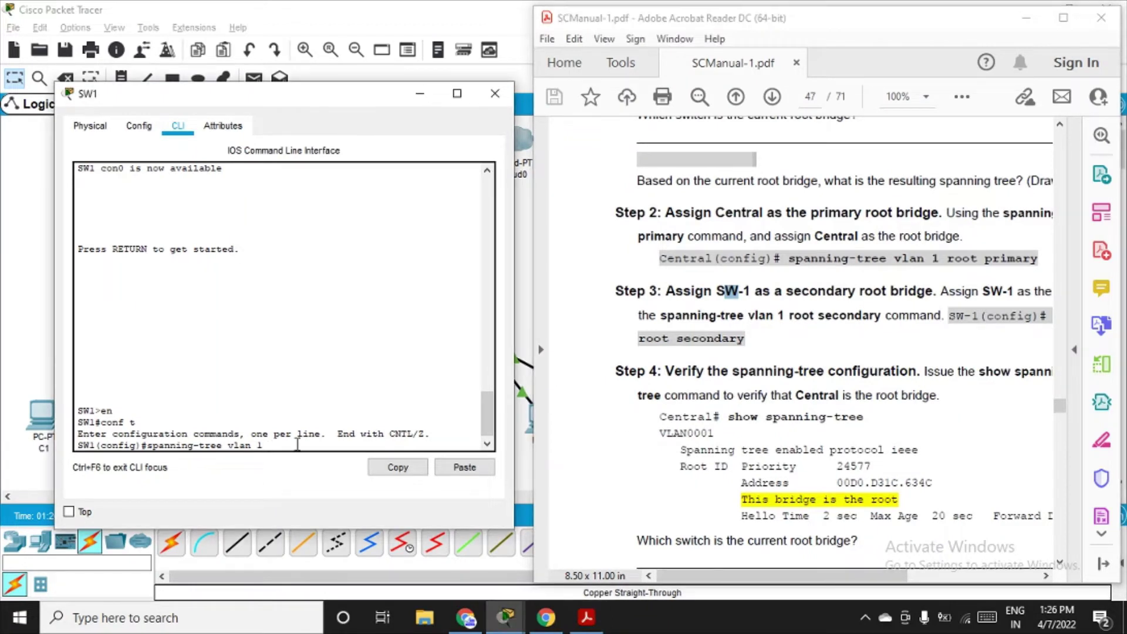
type("root secondary")
key("Return")
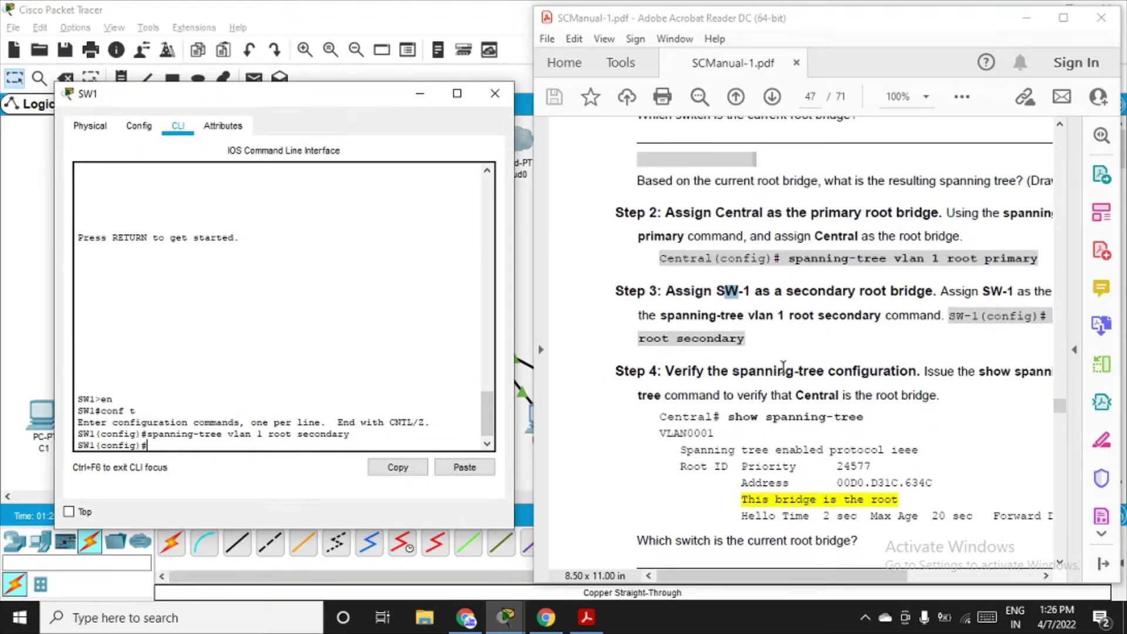
scroll(753, 366, "down", 3)
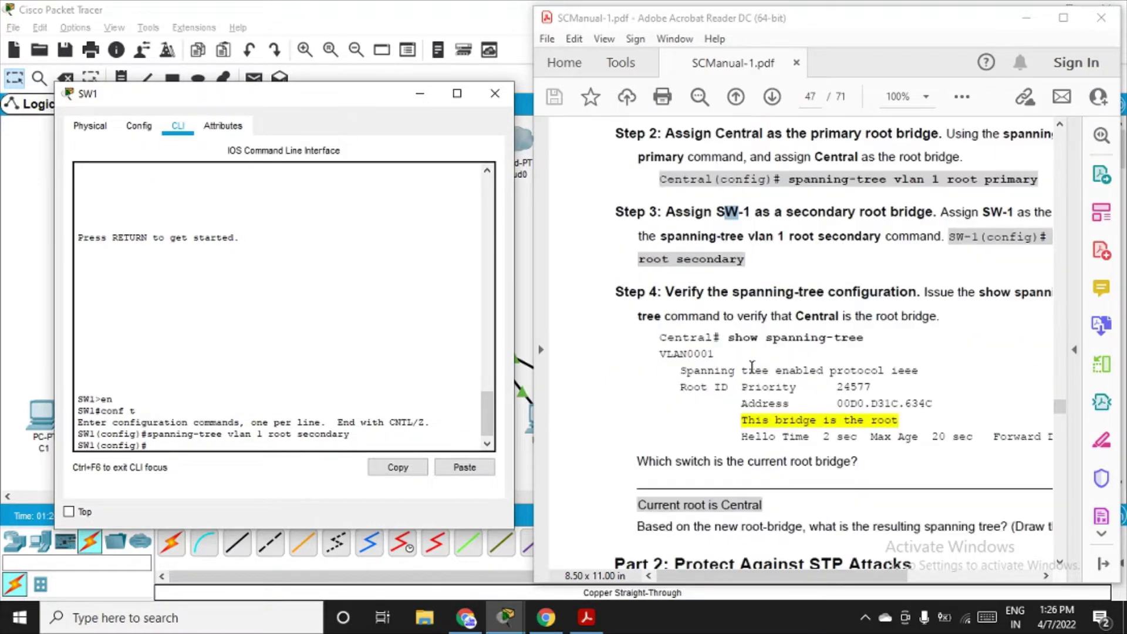
Step: Close SW1's window, reopen Central's command line and leave global configuration mode with exit
left_click(495, 94)
left_click(344, 221)
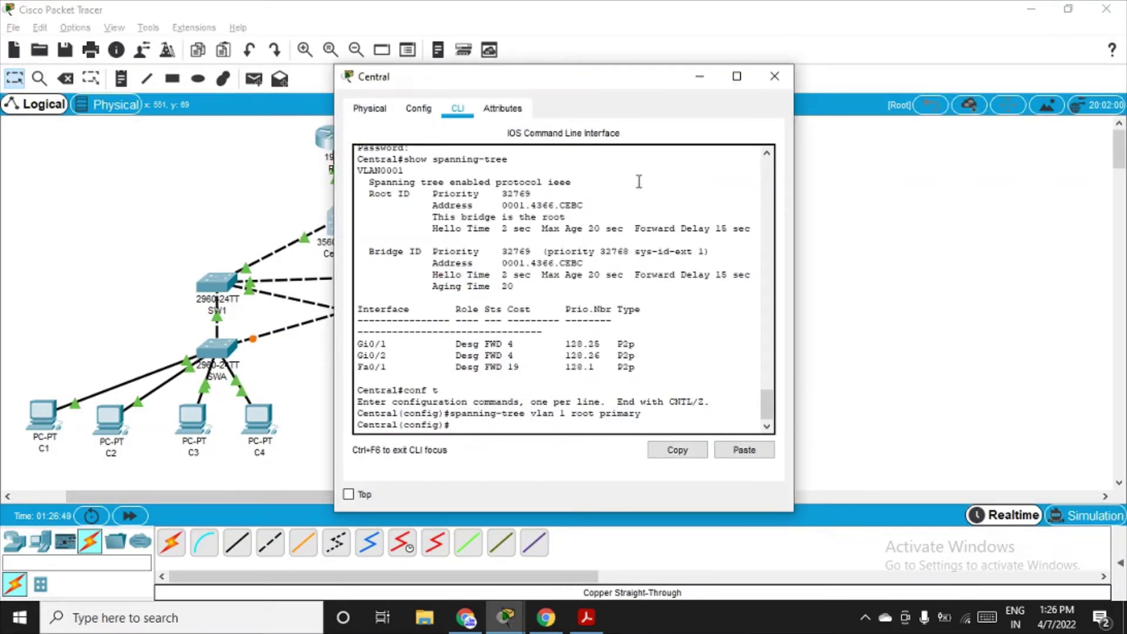
left_click_drag(635, 79, 329, 87)
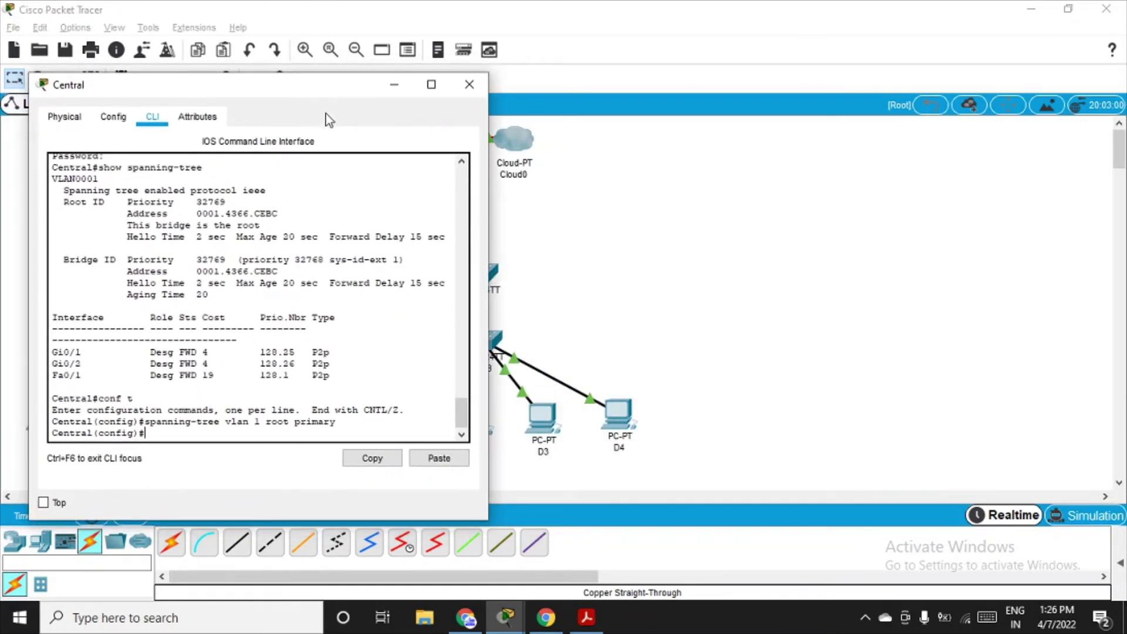
type("exxit")
key("Return")
type("exit")
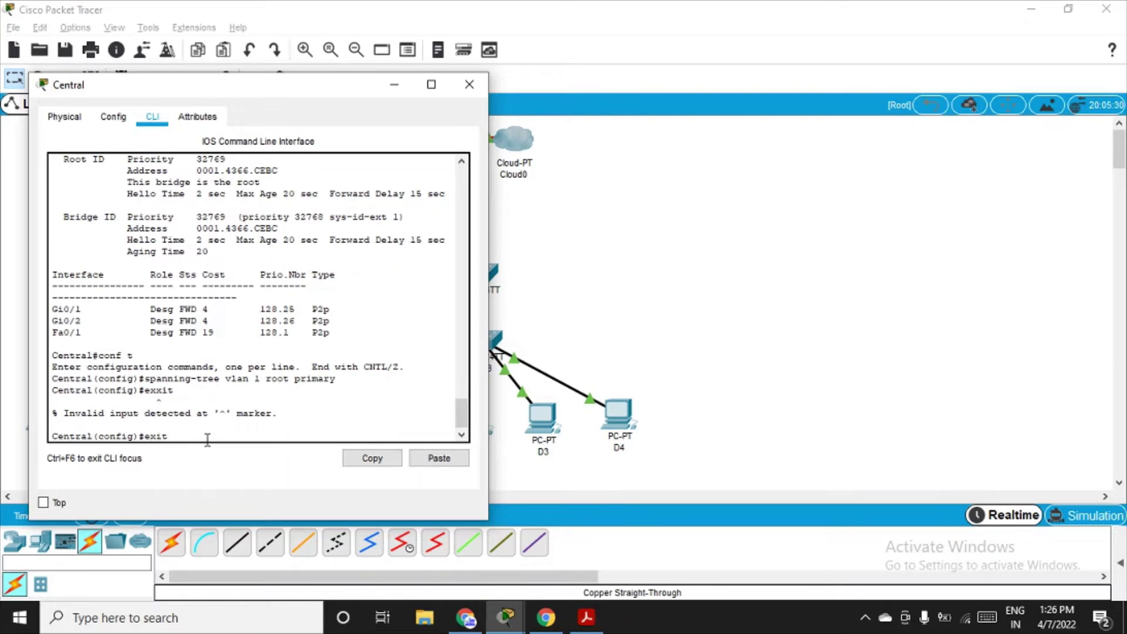
key("Return")
key("Return")
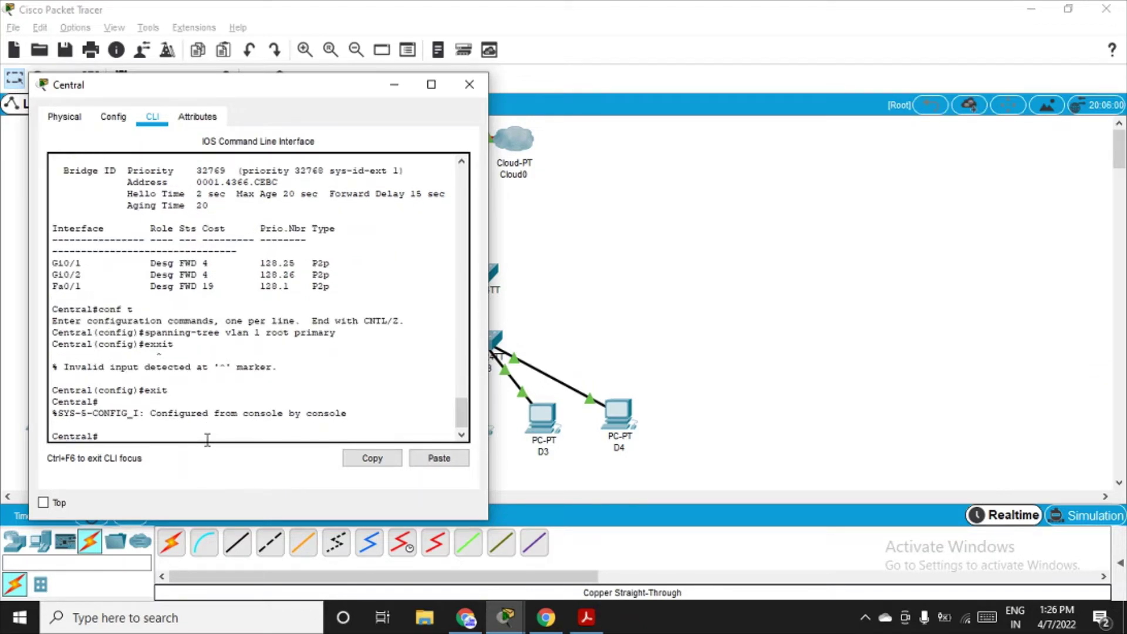
Step: Run show spanning-tree on Central and compare the output with Step 4 of the manual
type("show spanning-tree")
key("Return")
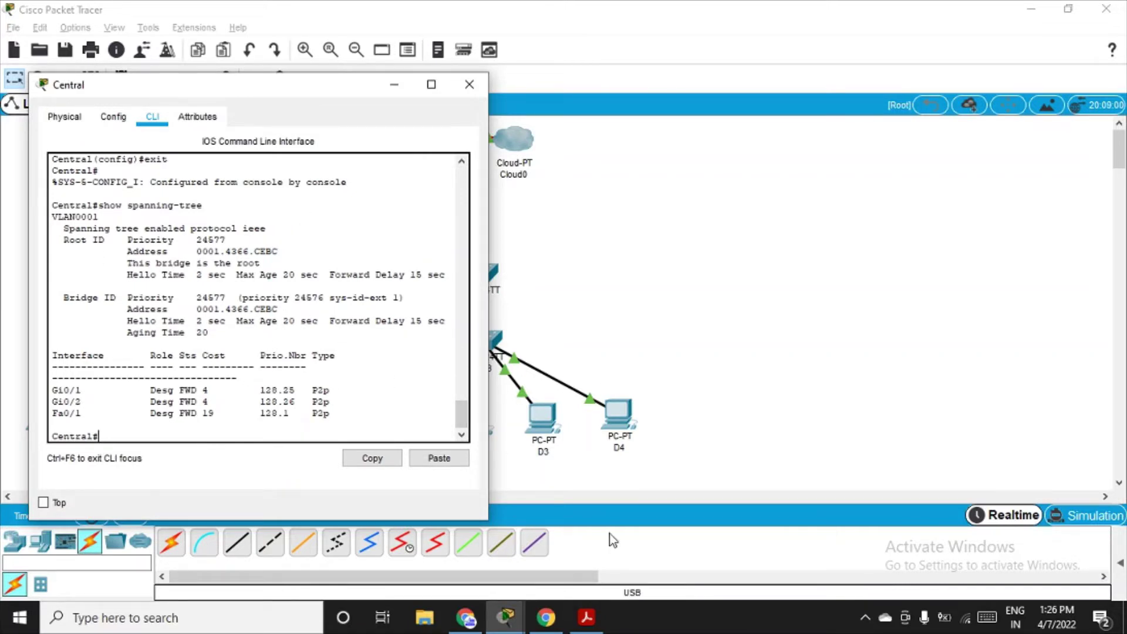
left_click(509, 624)
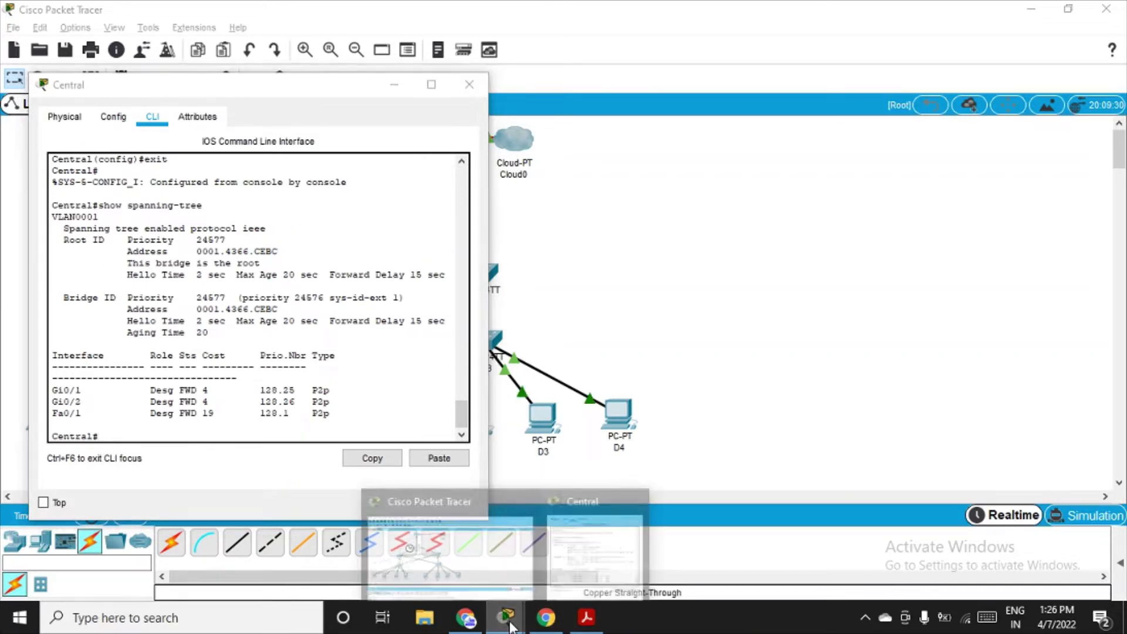
left_click(583, 552)
mouse_move(504, 628)
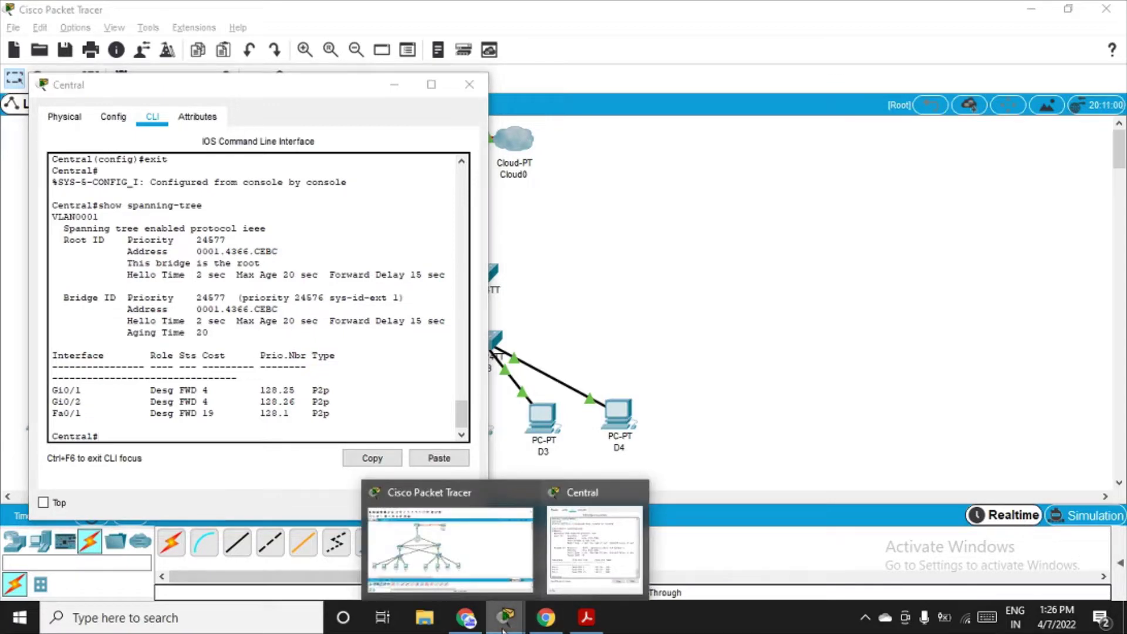
mouse_move(615, 548)
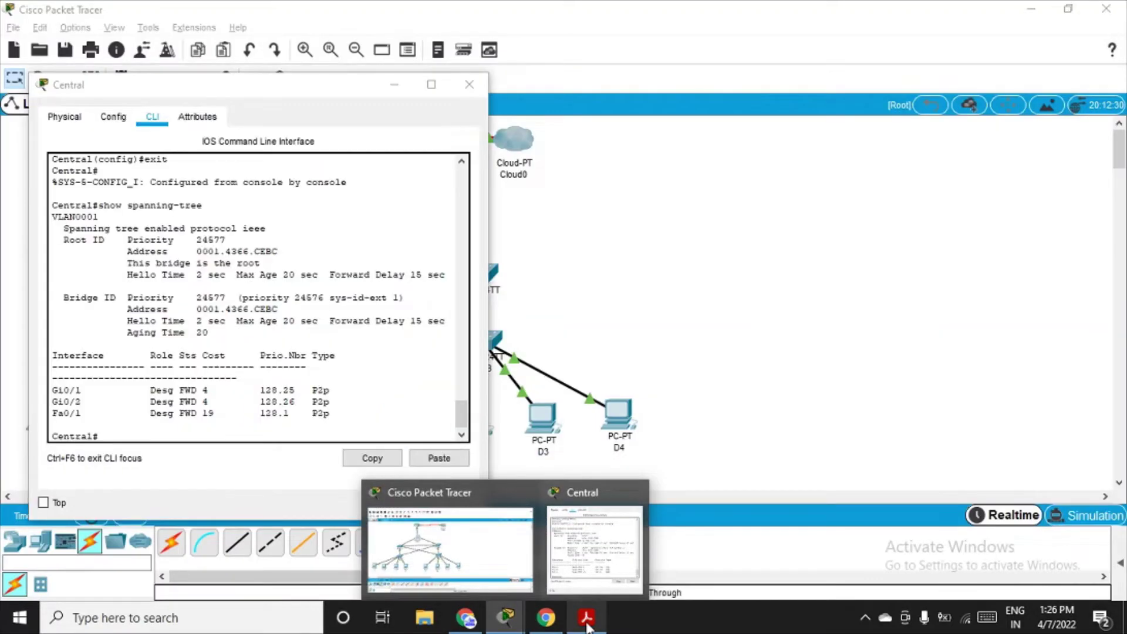
left_click(587, 626)
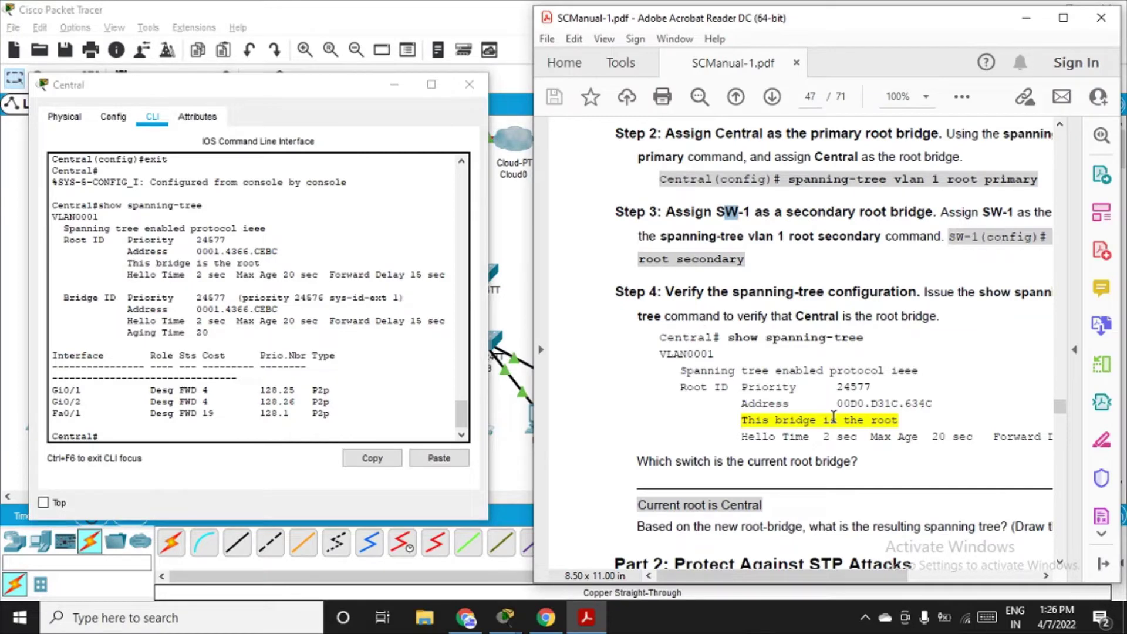
scroll(834, 422, "down", 1)
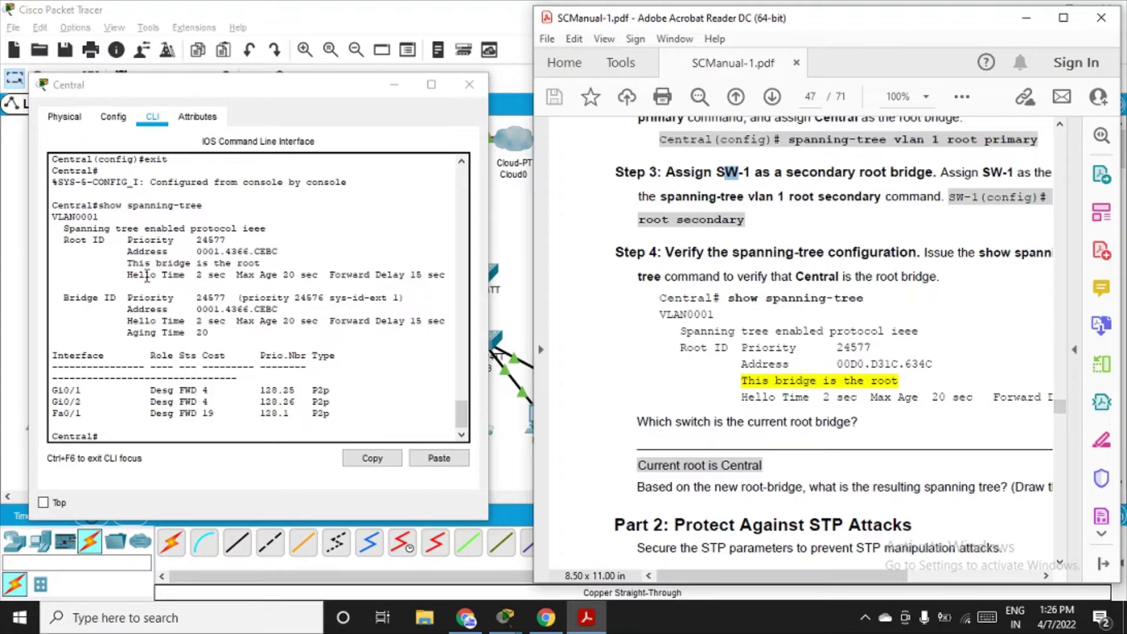
Step: Read Part 2, Step 1 of the manual on enabling PortFast on the access ports of SW-A and SW-B
scroll(640, 440, "down", 1)
scroll(640, 440, "down", 5)
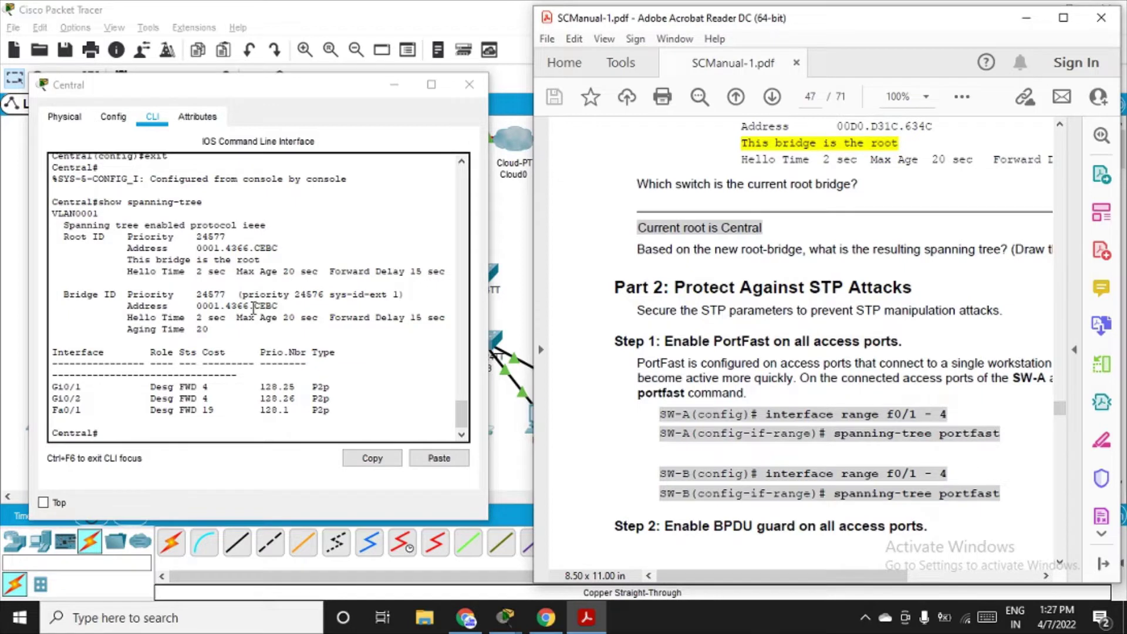
double_click(657, 364)
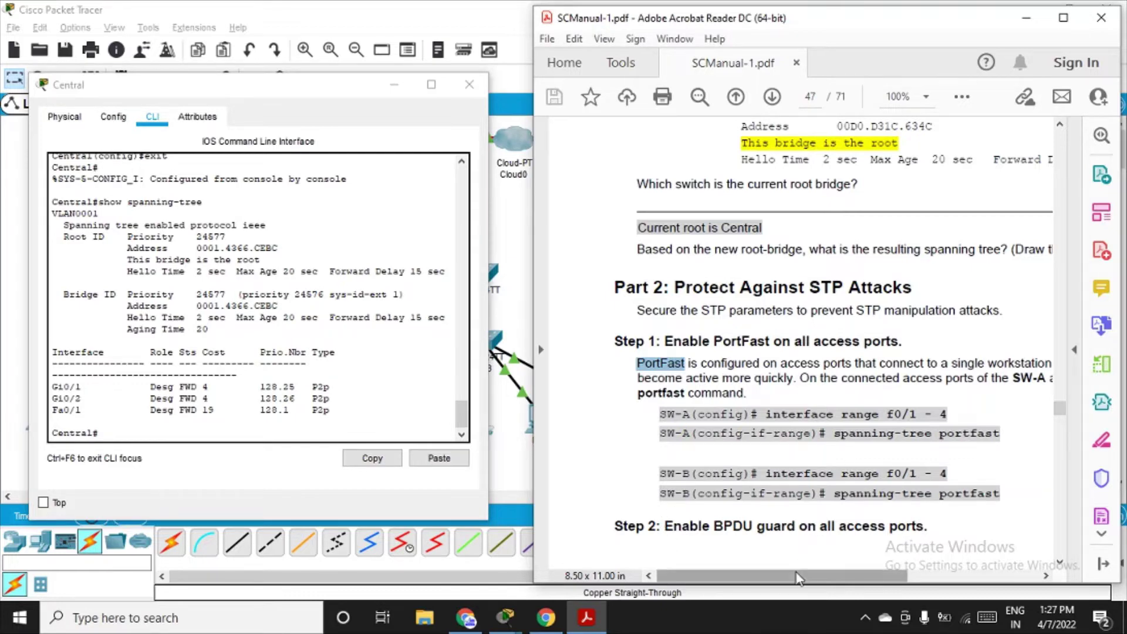
left_click_drag(798, 578, 840, 592)
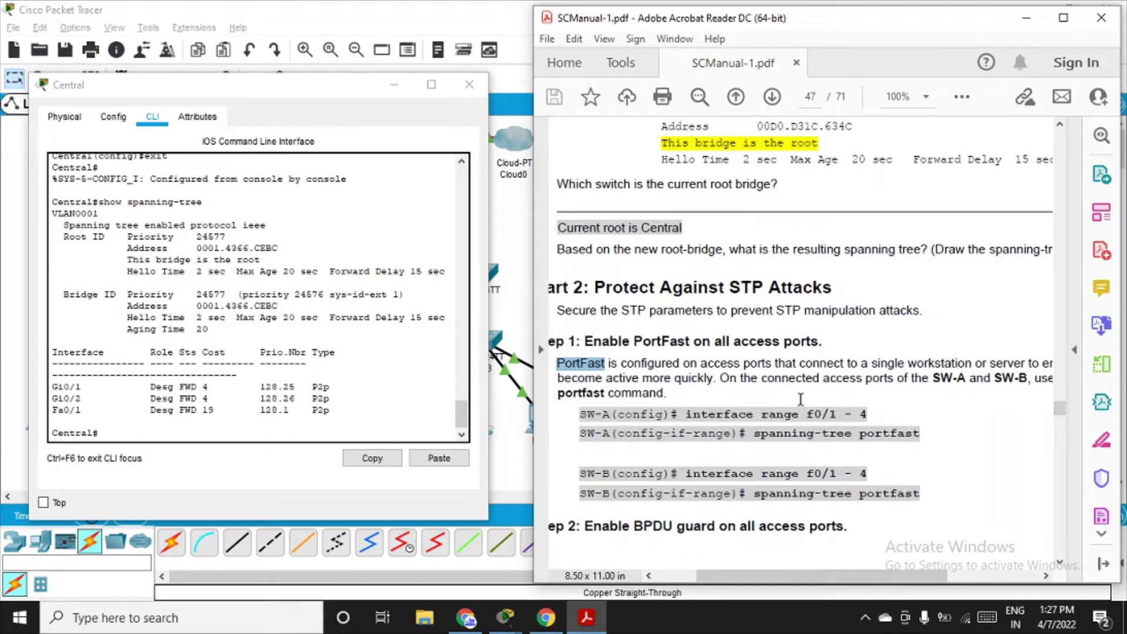
scroll(822, 423, "down", 1)
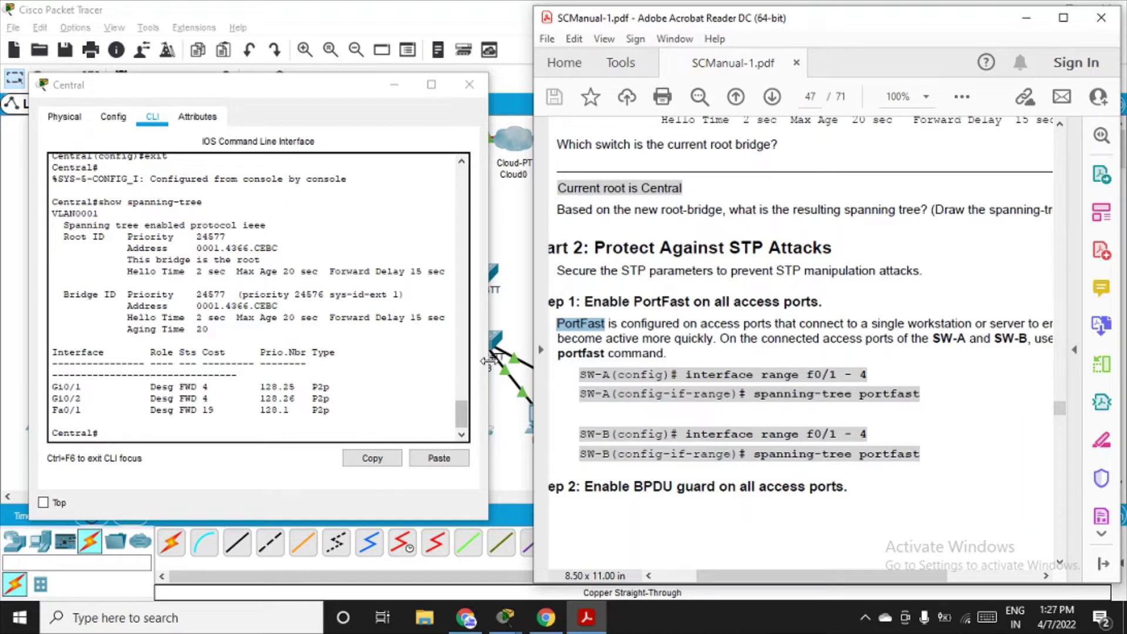
Step: Close Central's window and copy the spanning-tree portfast command from the SW-A lines of the manual
left_click(469, 86)
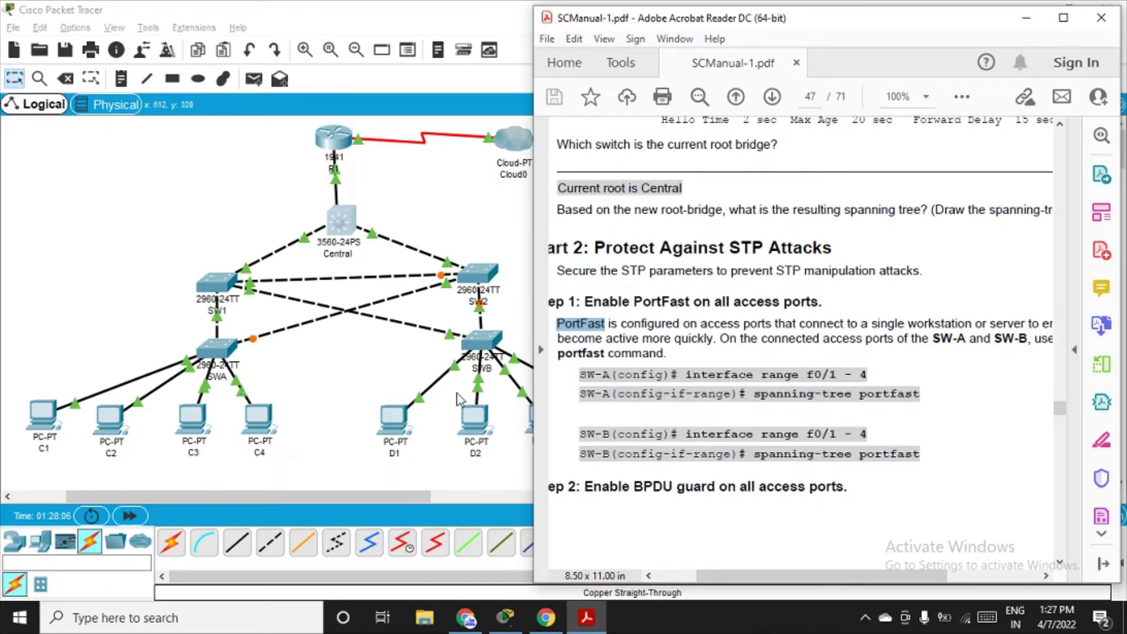
left_click_drag(754, 394, 925, 393)
key("ctrl+c")
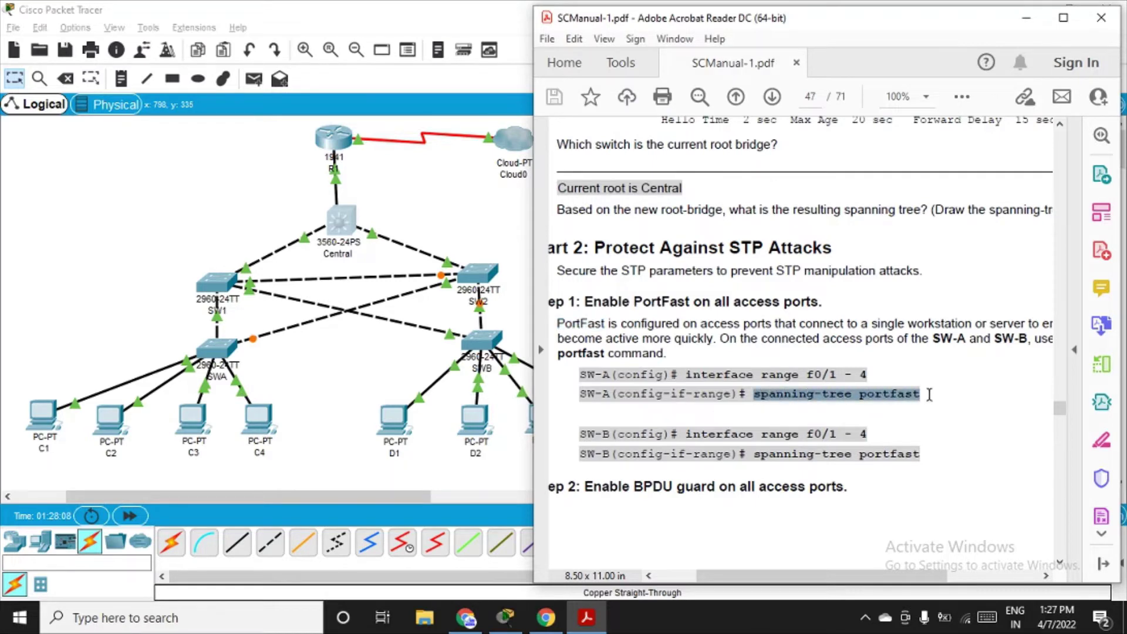
Step: Open switch SWA's command line and enter privileged mode with en and global configuration mode with conf t
left_click(213, 345)
left_click(458, 111)
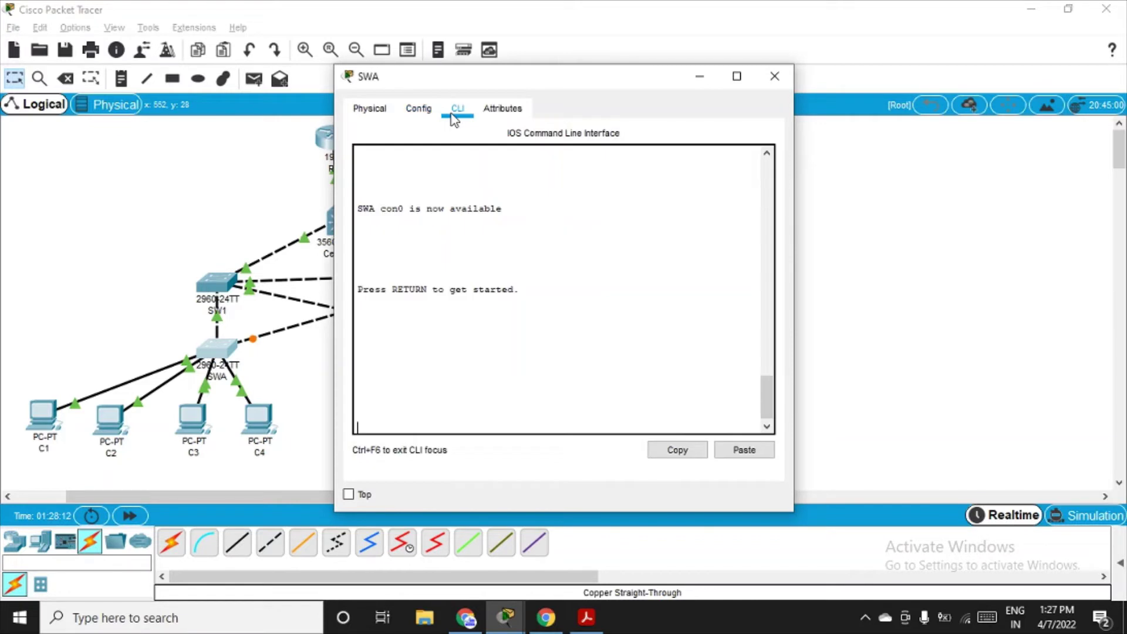
key("Return")
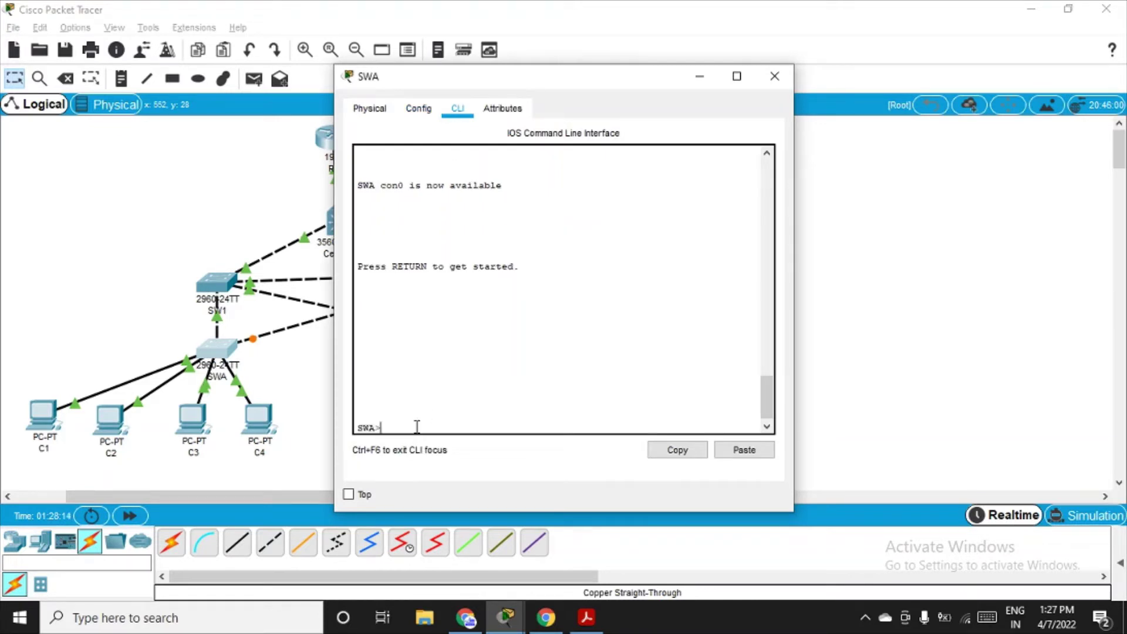
type("en")
key("Return")
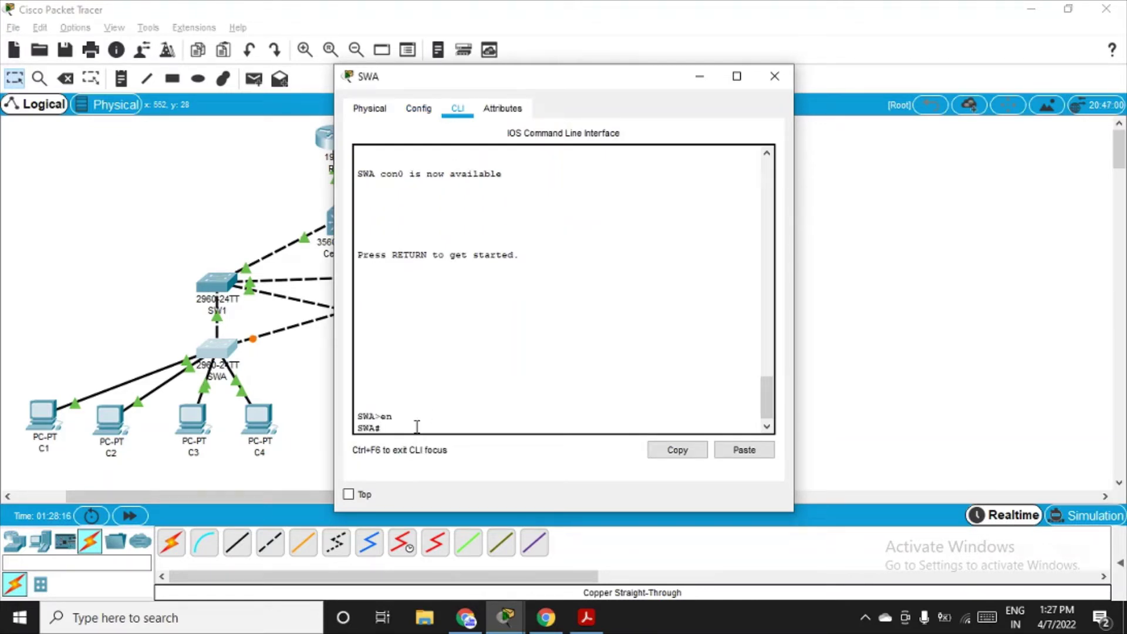
type("conf t")
key("Return")
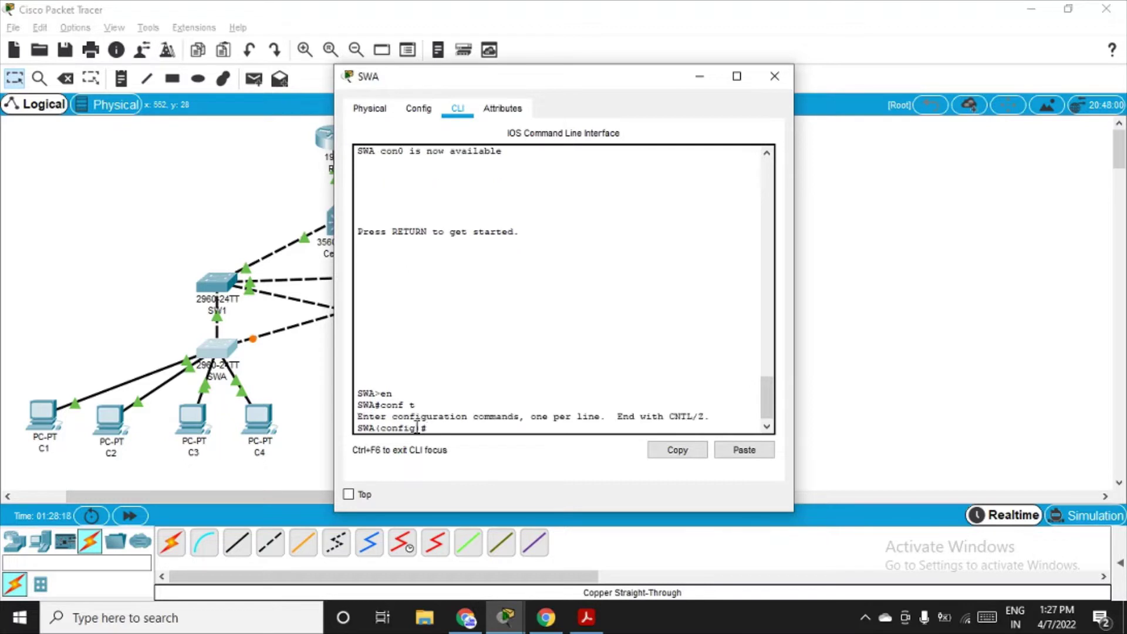
Step: Try to select SWA's access ports with int fa0/1-4, with its window placed beside the manual
right_click(437, 434)
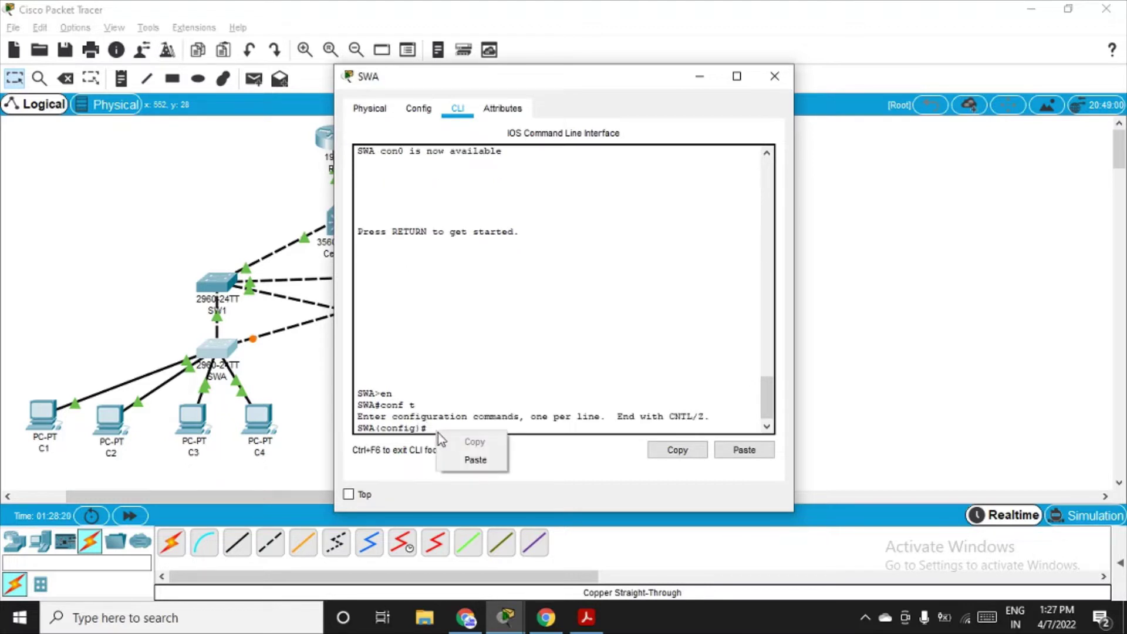
left_click(442, 425)
type("int fa")
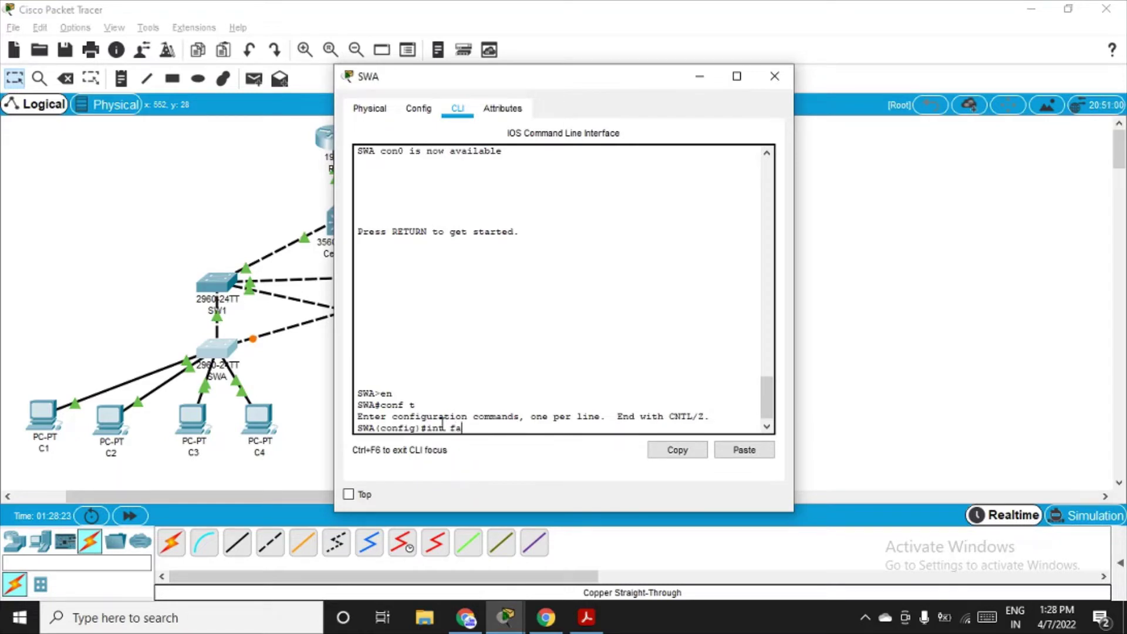
type("0/1-4")
left_click(586, 617)
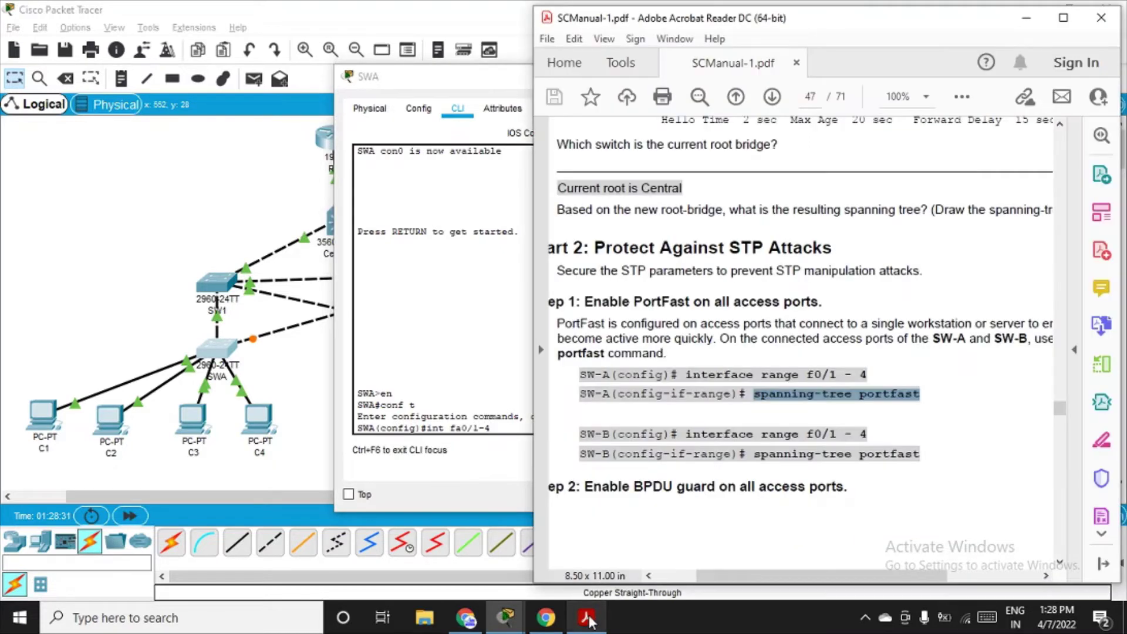
left_click_drag(461, 82, 165, 97)
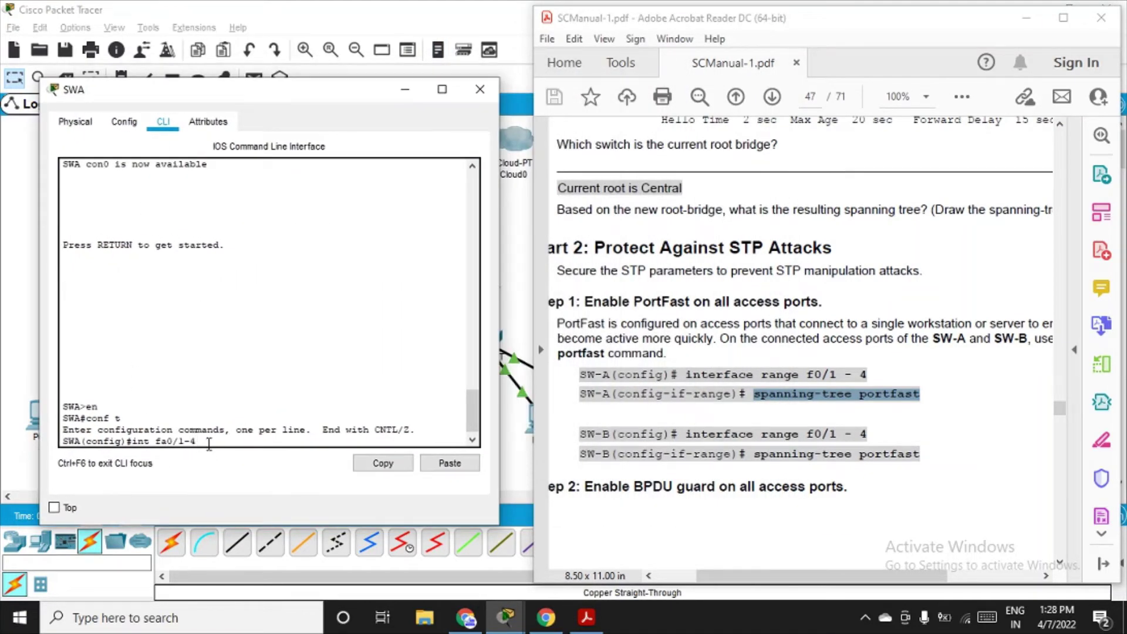
key("Return")
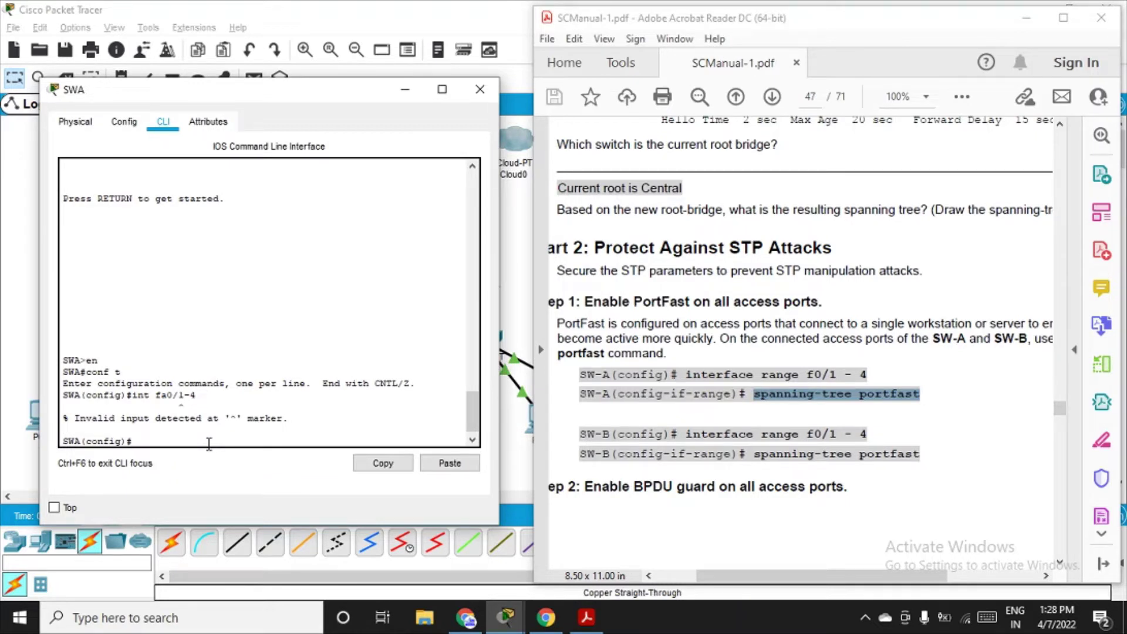
Step: Select SWA's ports with int range fa0/1-4 and enable PortFast on them with the copied spanning-tree portfast command
type("int range fa0/1-4")
key("Return")
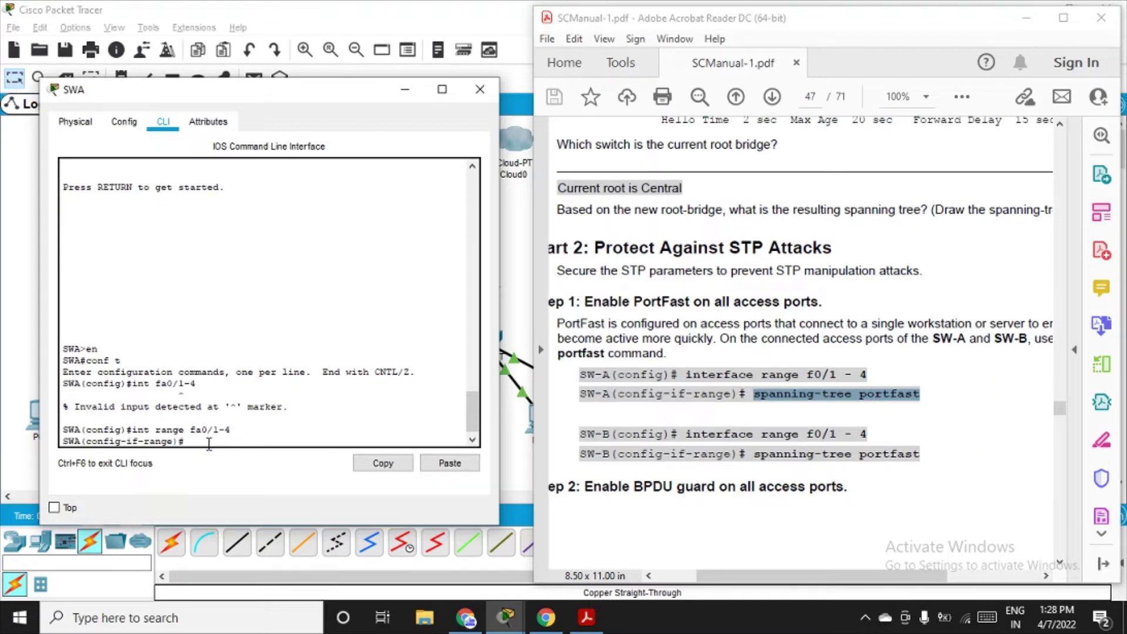
left_click(243, 385)
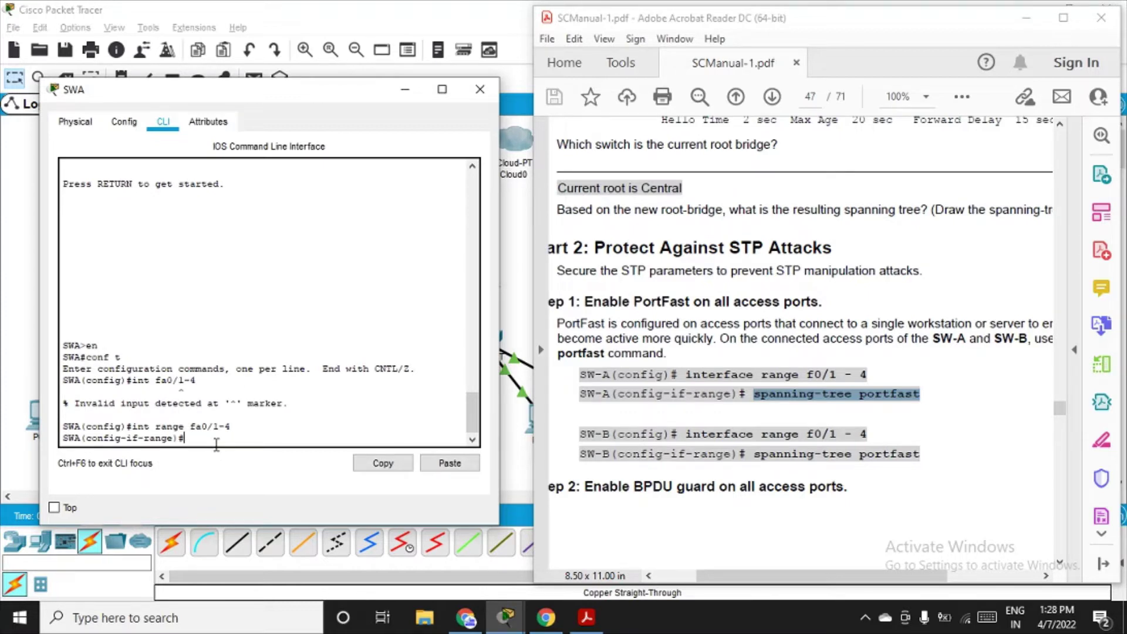
left_click(450, 463)
key("Return")
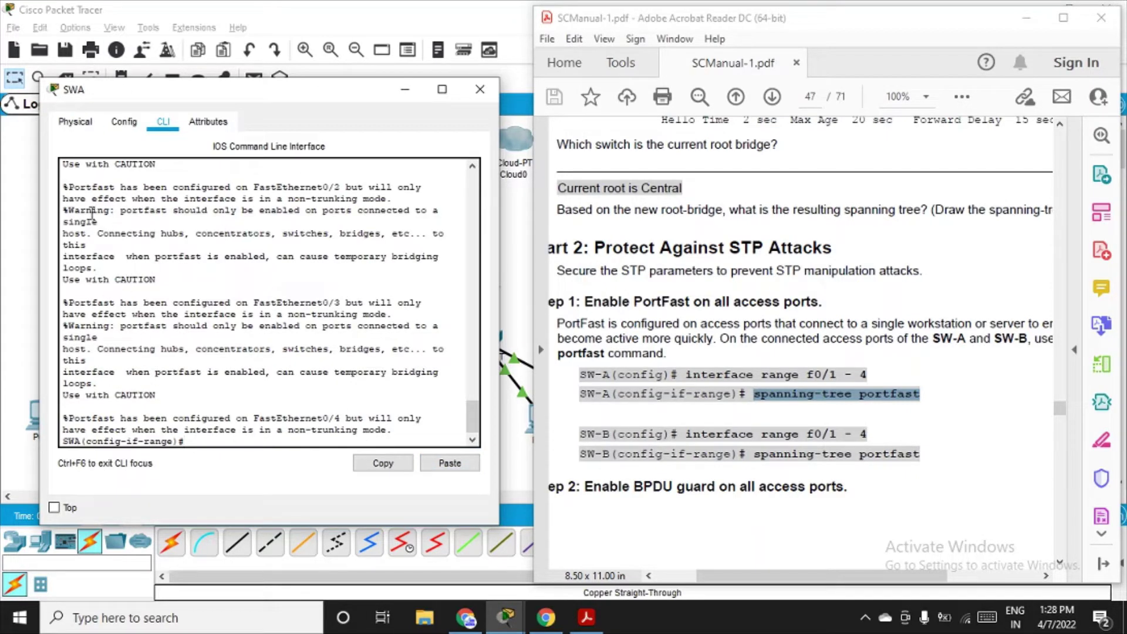
left_click_drag(80, 187, 164, 189)
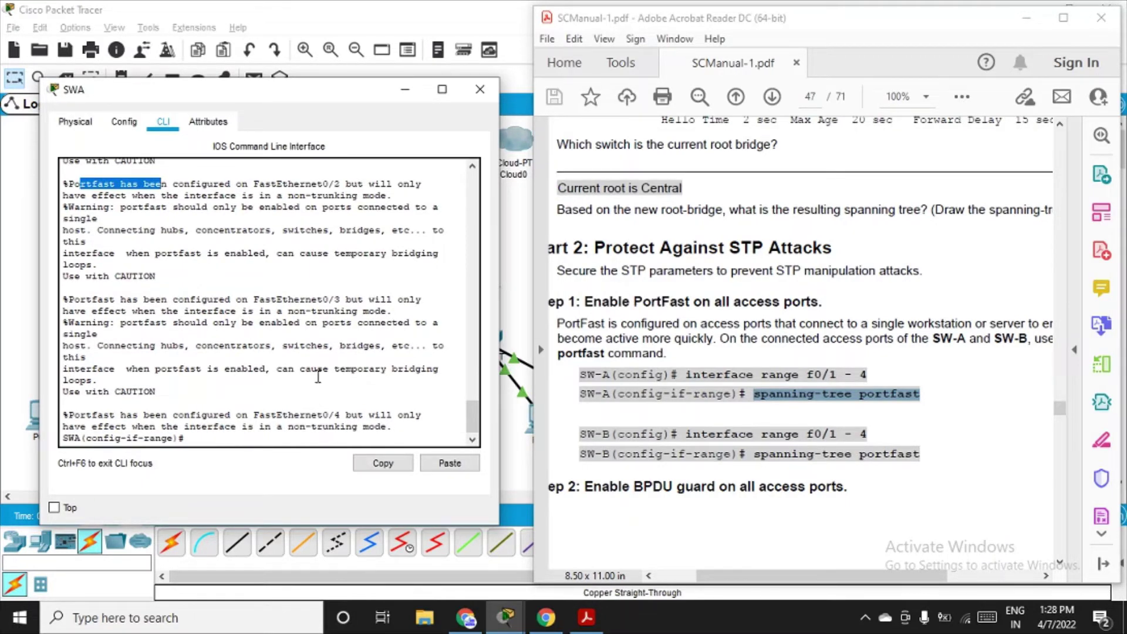
Step: Close SWA's window and open switch SWB's command line
left_click(480, 96)
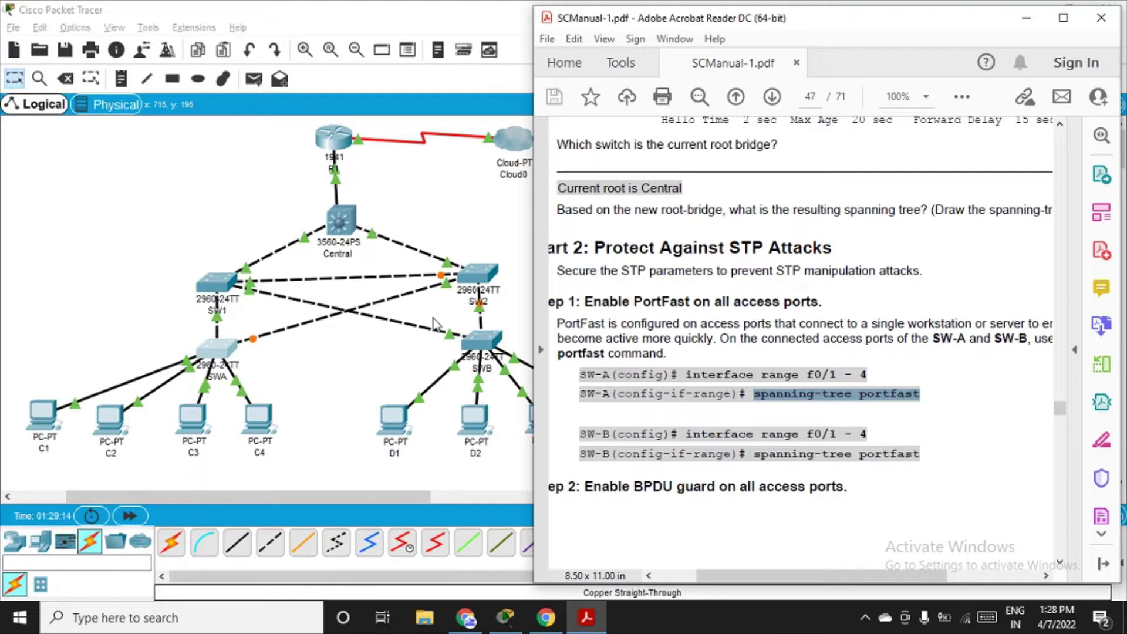
left_click(477, 344)
left_click(477, 344)
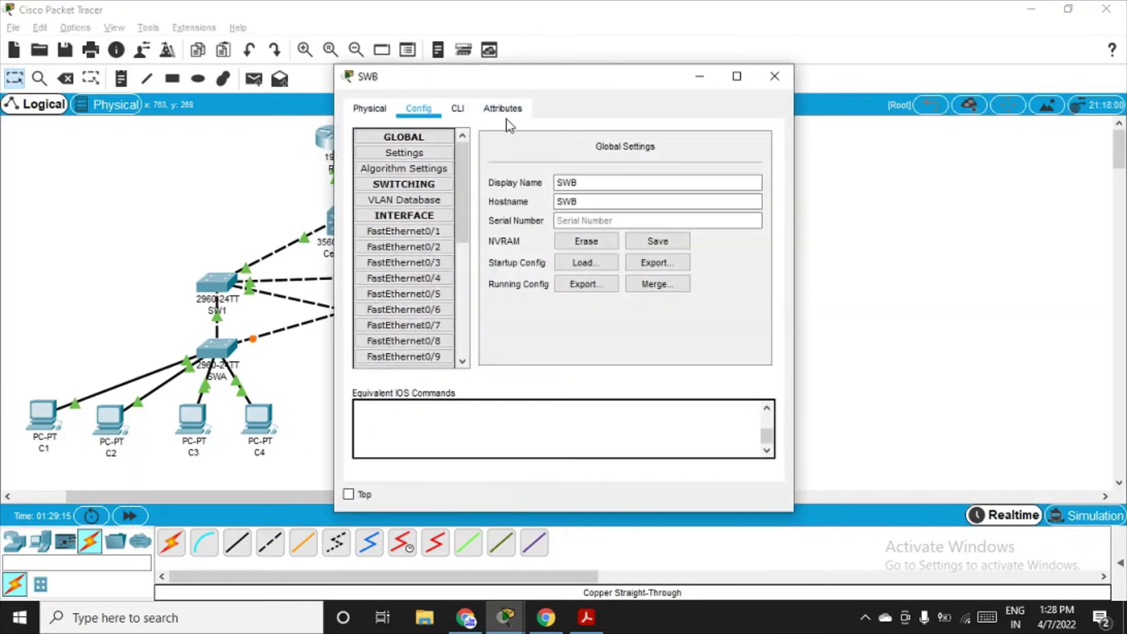
left_click(458, 109)
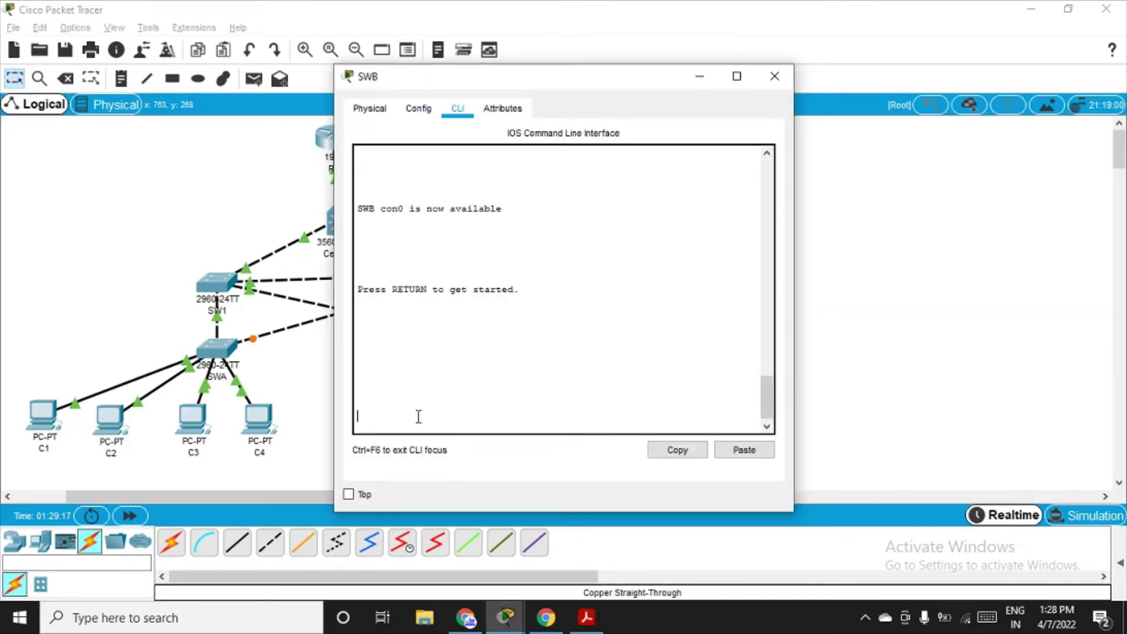
Step: Start the SWB console session and enter privileged mode with en and global configuration mode with conf t
key("Return")
key("Return")
type("en")
key("Return")
type("conf t")
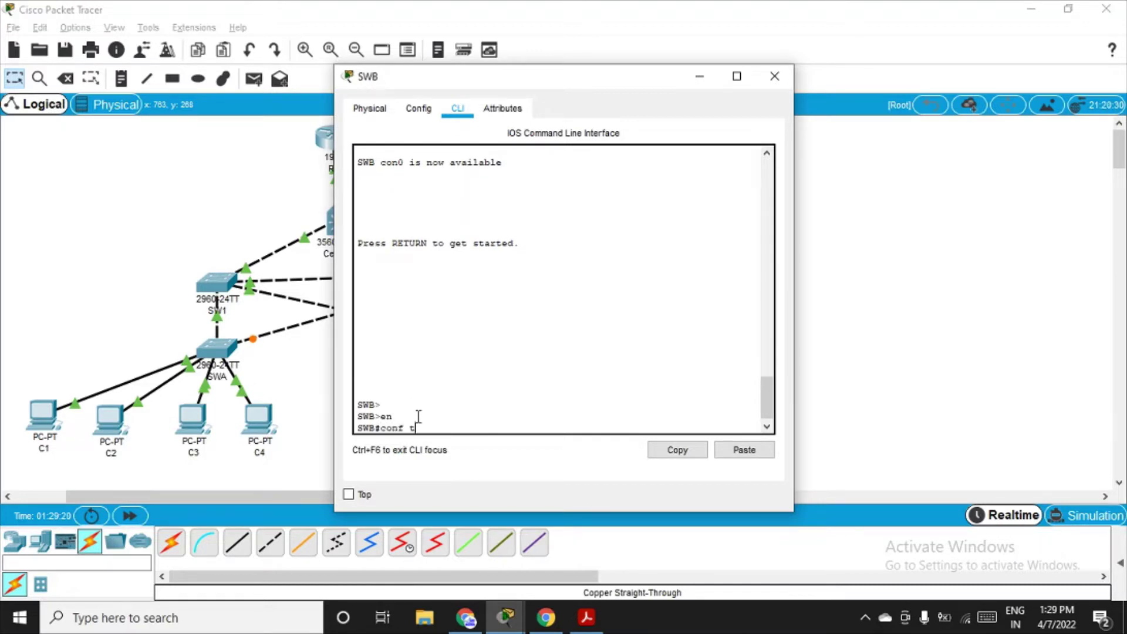
key("Return")
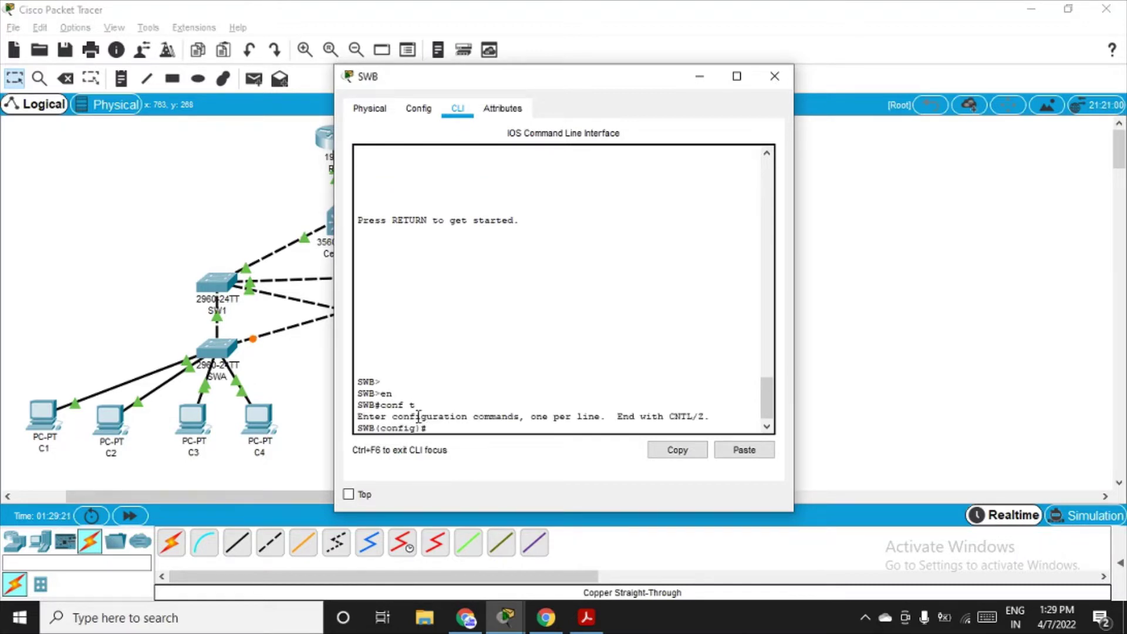
Step: Select SWB's ports with int range fa0/1-4 and enable PortFast on them with the copied spanning-tree portfast command
type("int ran")
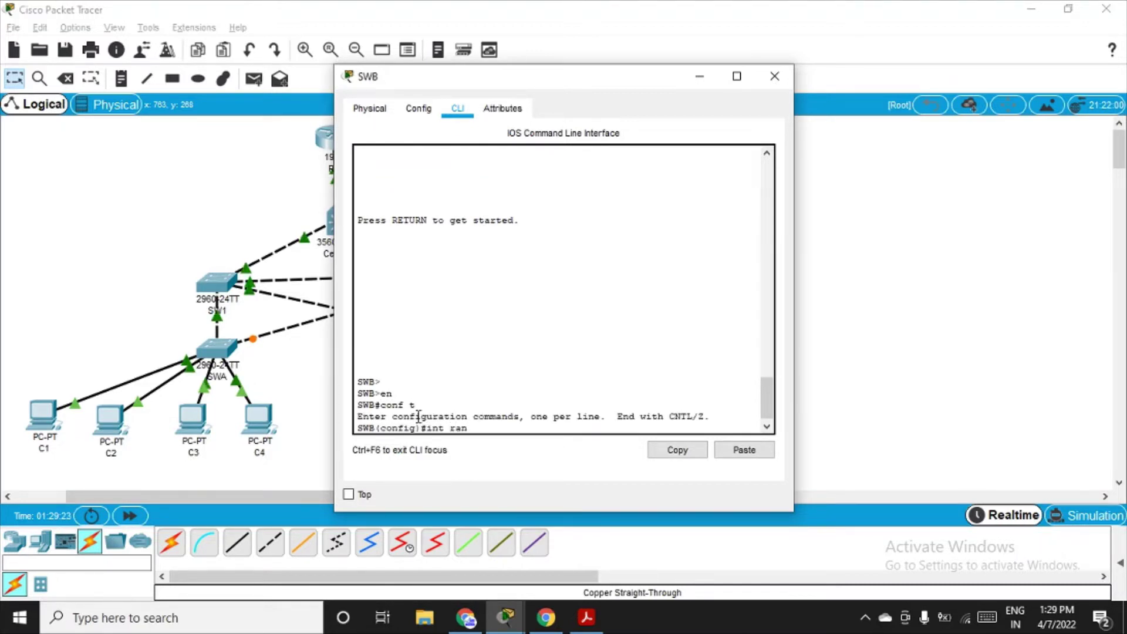
type("ge fa0")
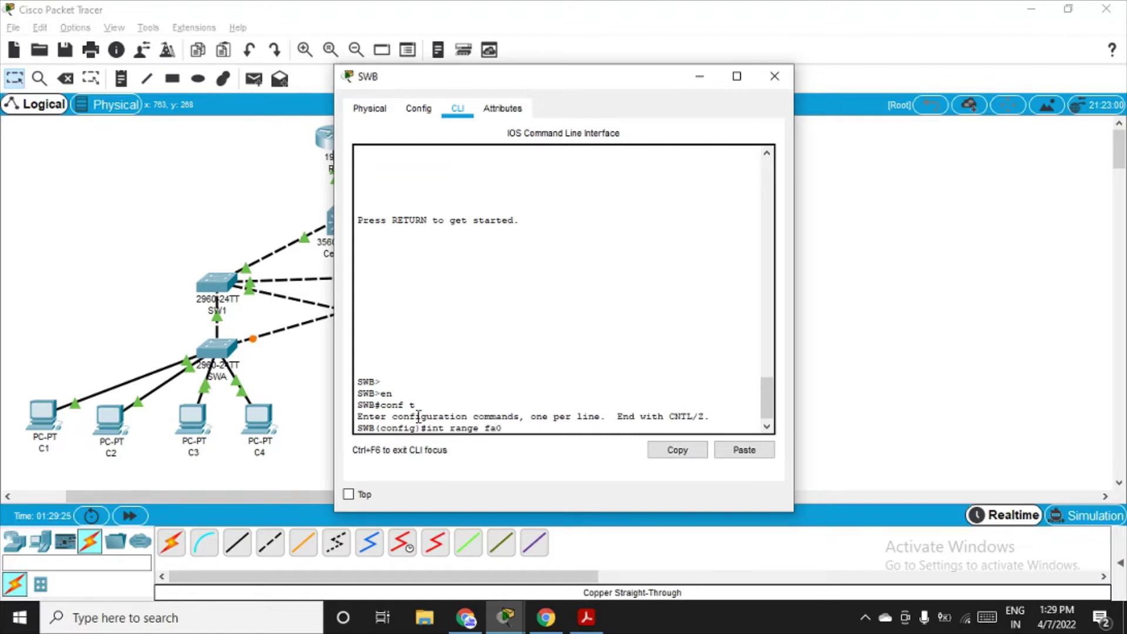
type("/1-3")
key("BackSpace")
type("4")
left_click_drag(632, 82, 370, 71)
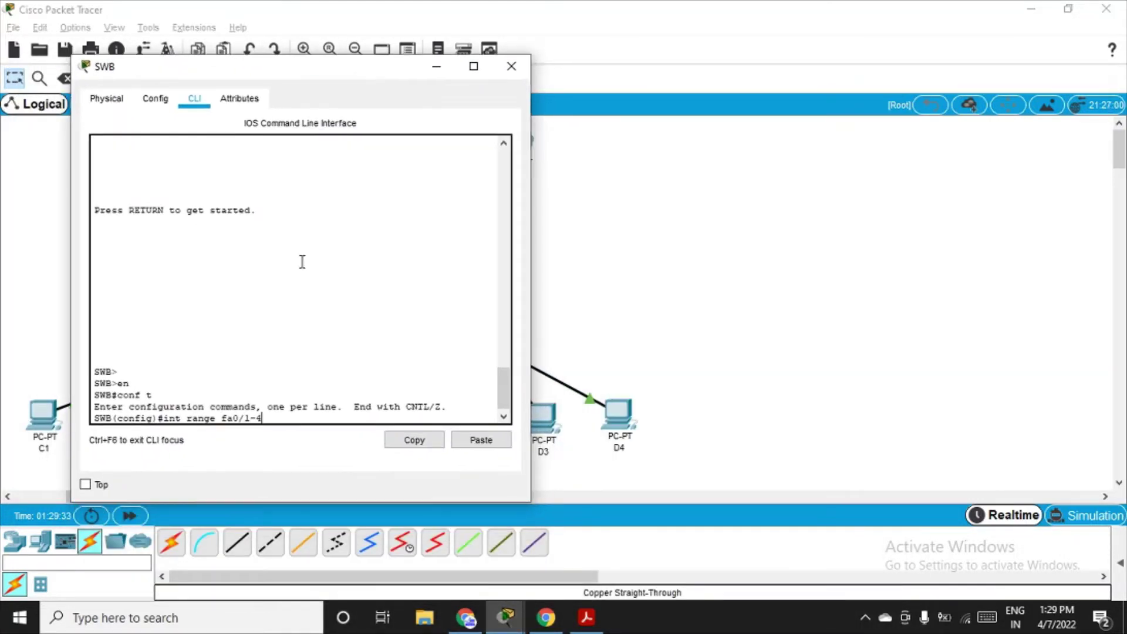
key("Return")
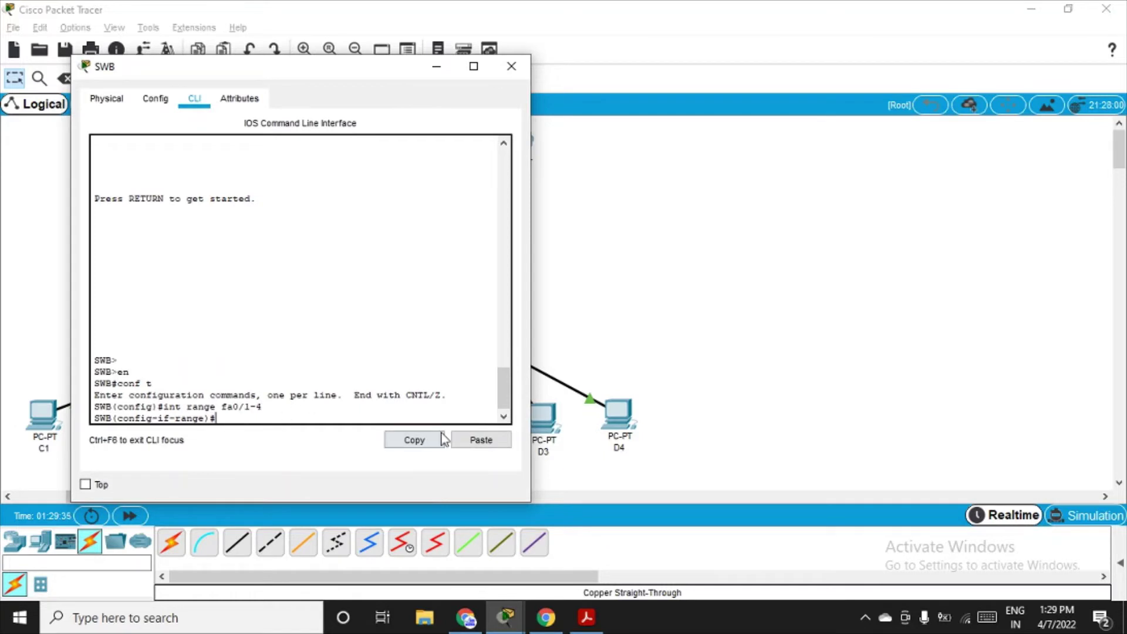
left_click(501, 438)
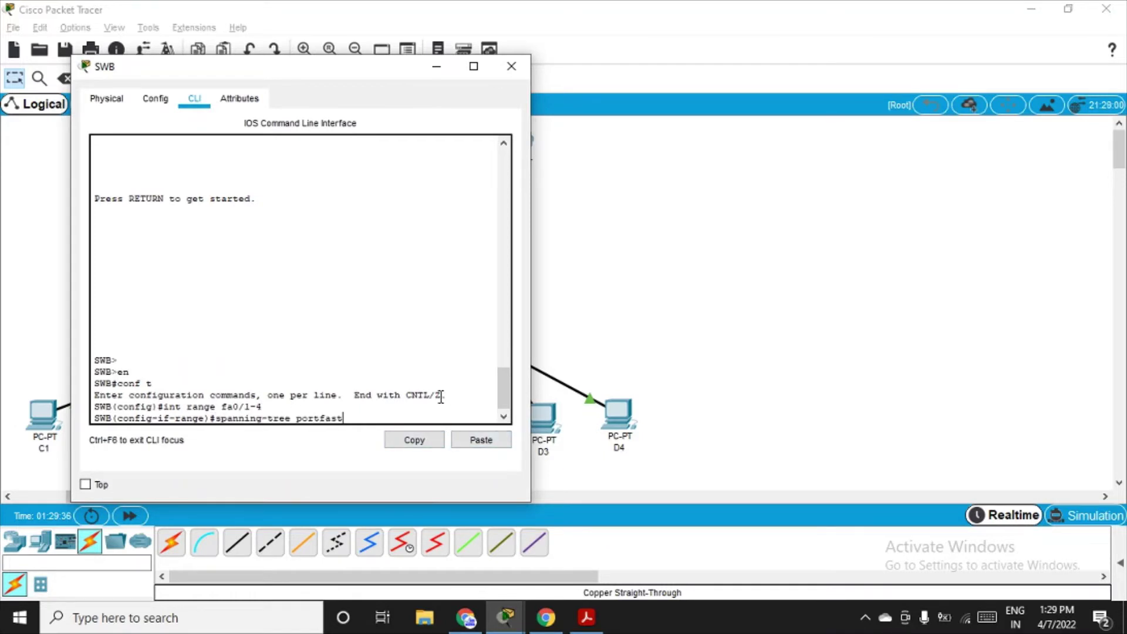
key("Return")
Step: Close SWB's window and copy the spanning-tree bpduguard enable command from Step 2 of the manual
left_click(598, 622)
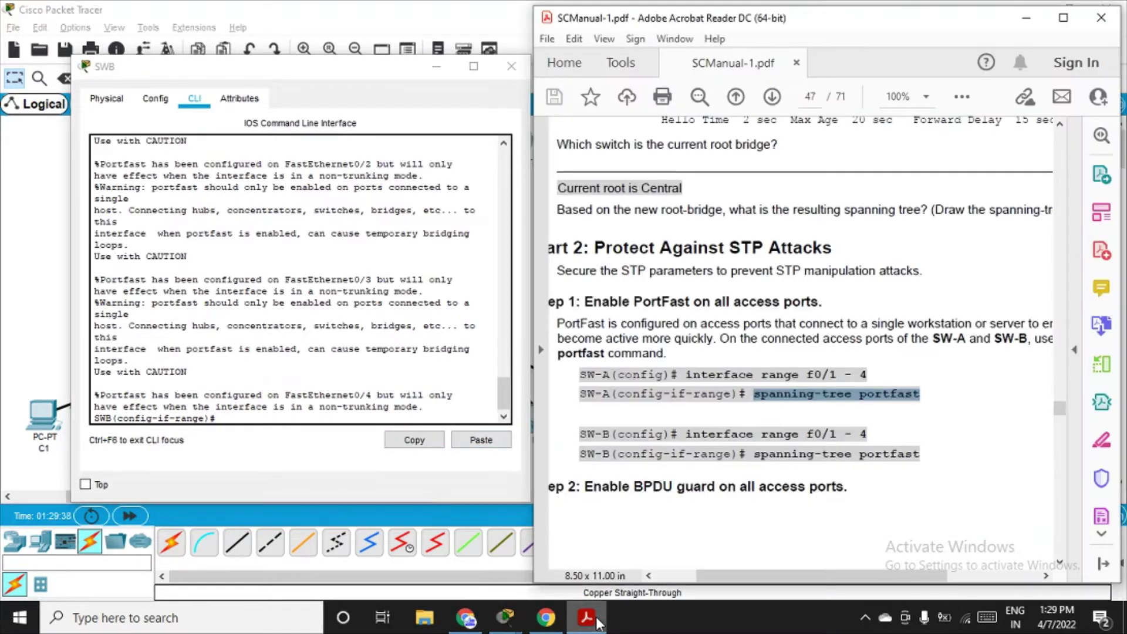
scroll(705, 382, "down", 4)
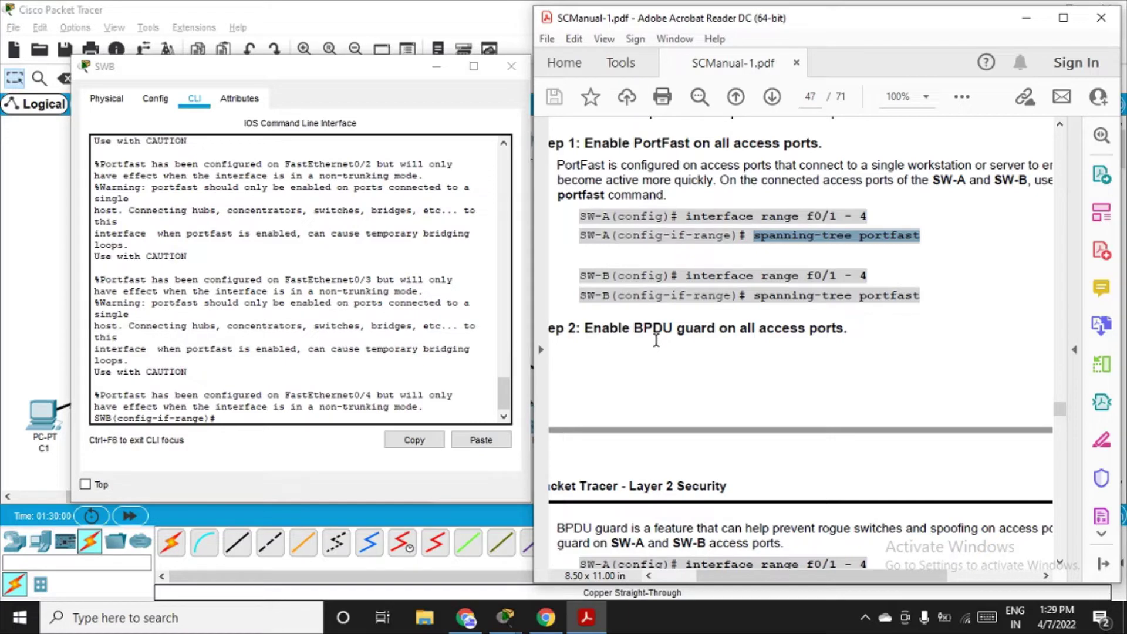
scroll(678, 340, "down", 1)
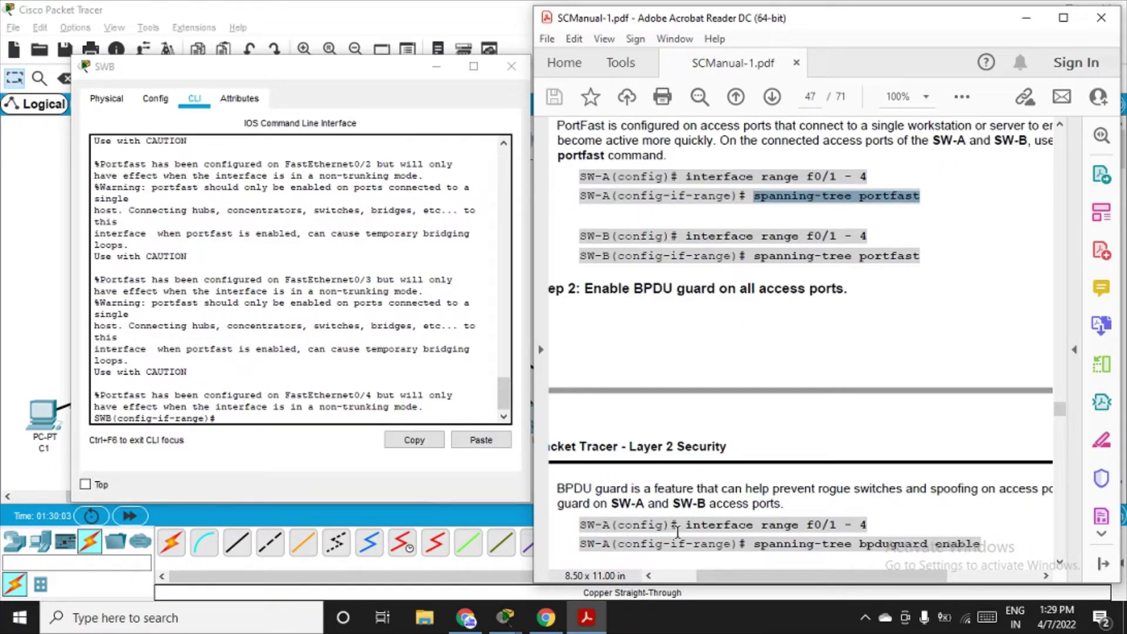
left_click(511, 67)
scroll(754, 357, "down", 3)
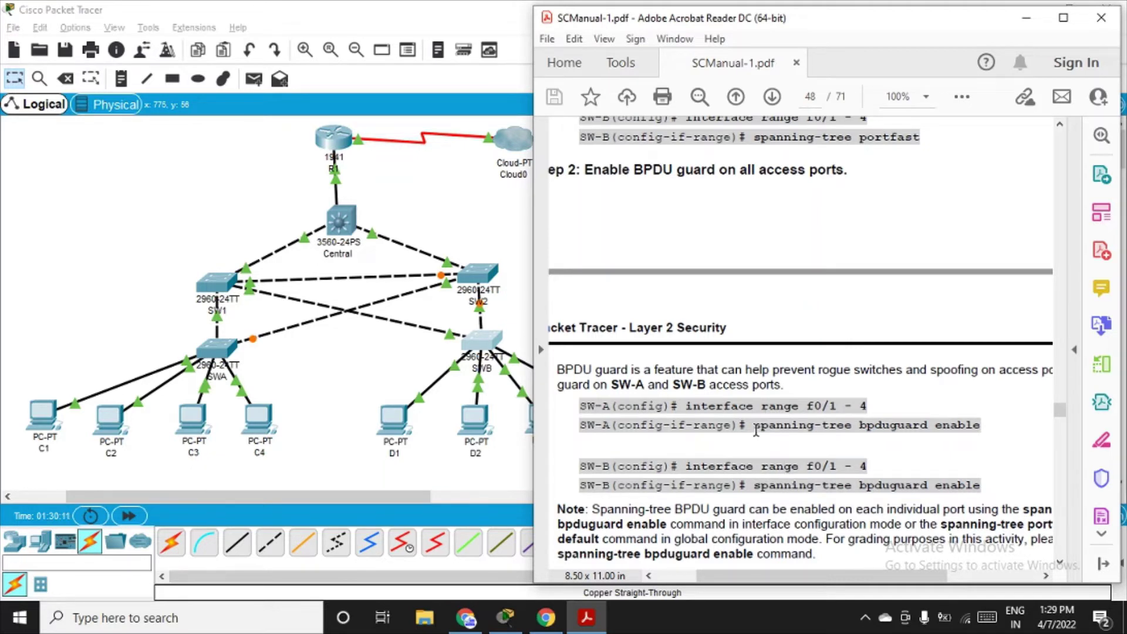
left_click_drag(756, 427, 981, 426)
key("ctrl+c")
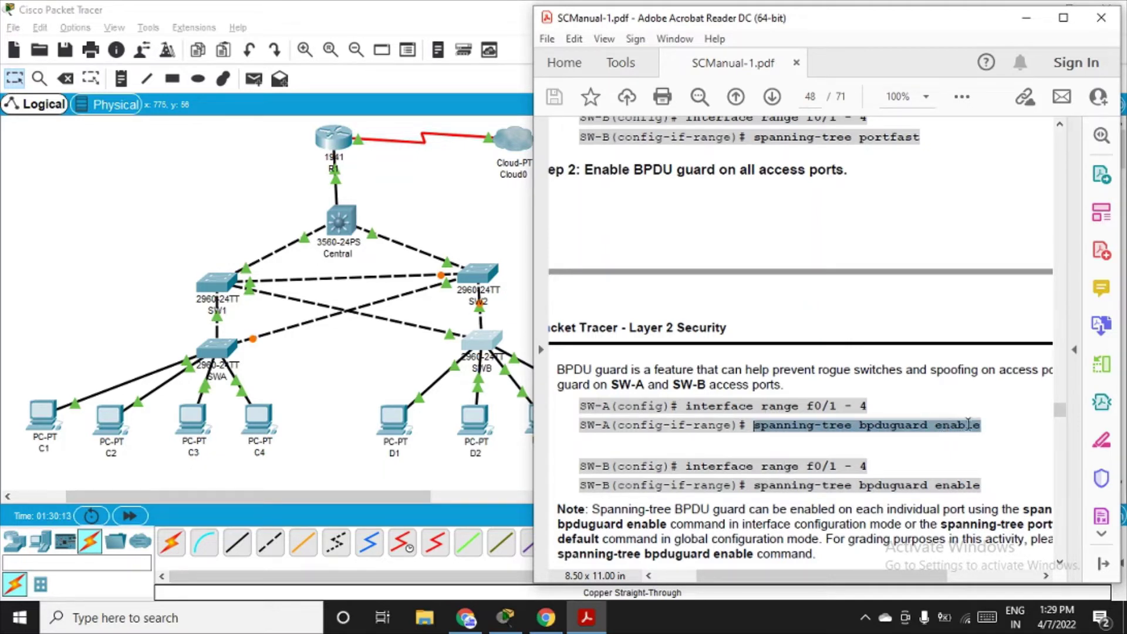
Step: Open switch SWA's command line and leave the interface range configuration with exit
left_click(202, 359)
left_click(224, 348)
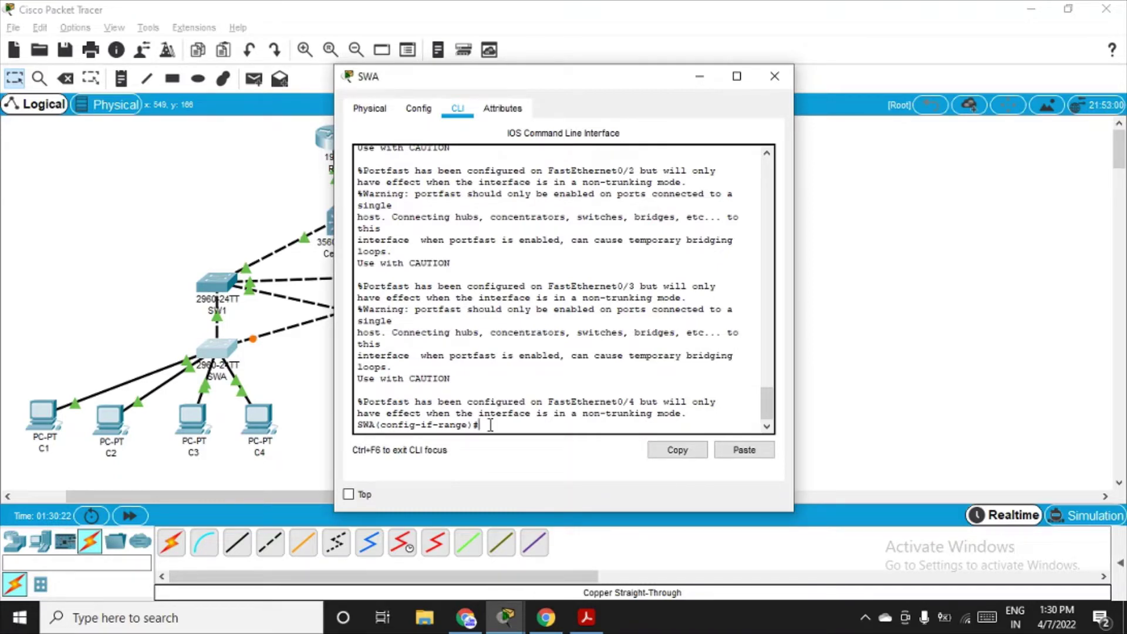
scroll(491, 425, "up", 4)
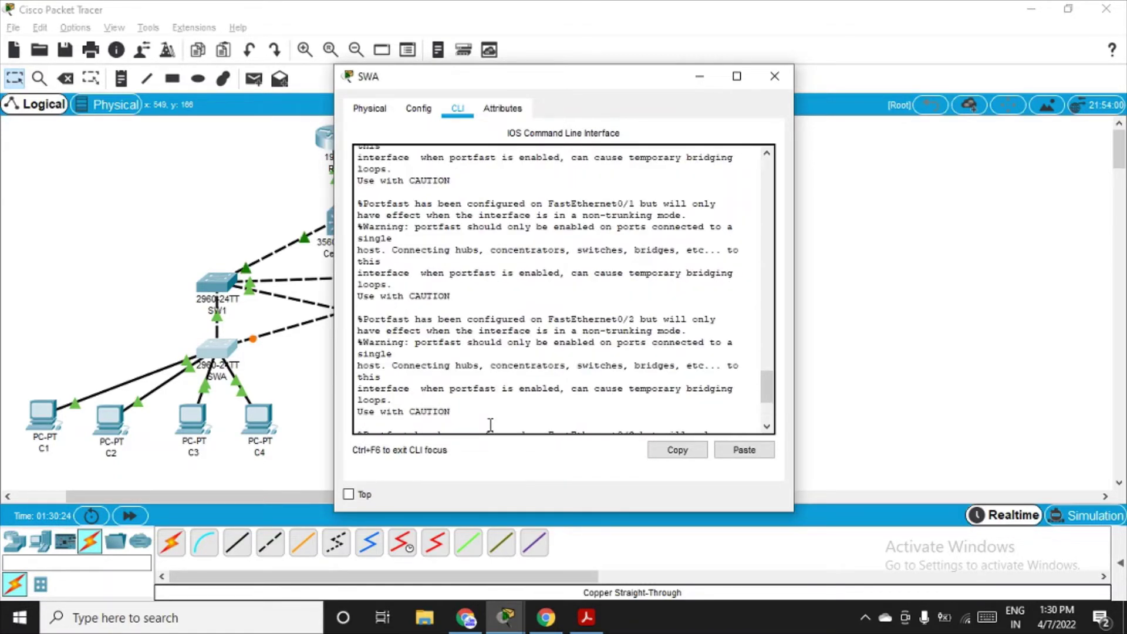
scroll(491, 424, "down", 4)
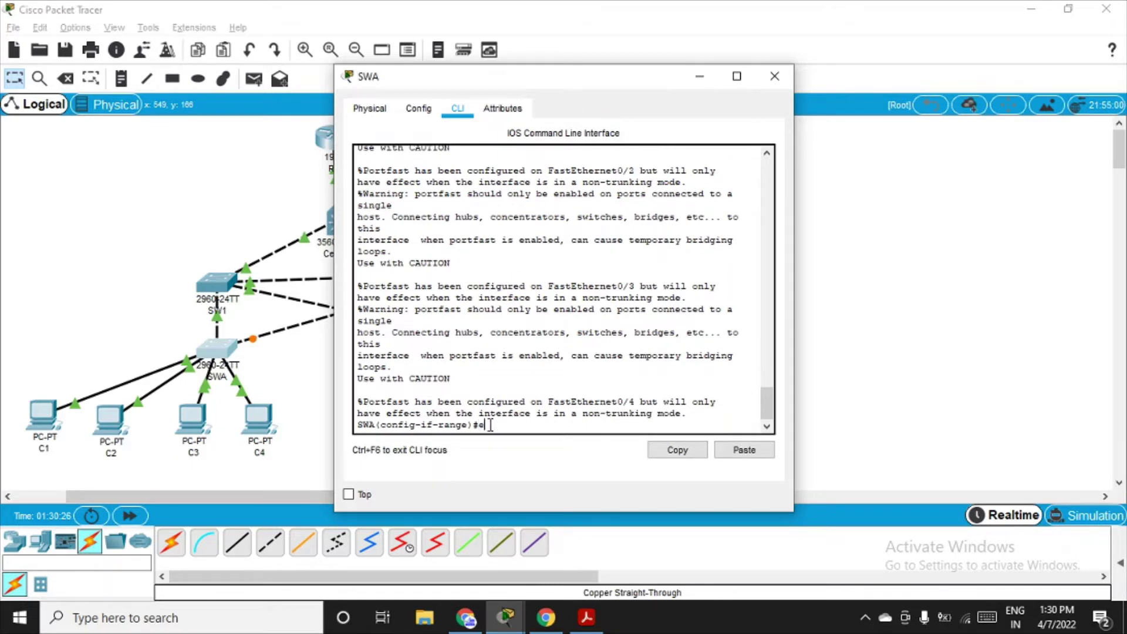
type("xit")
key("Return")
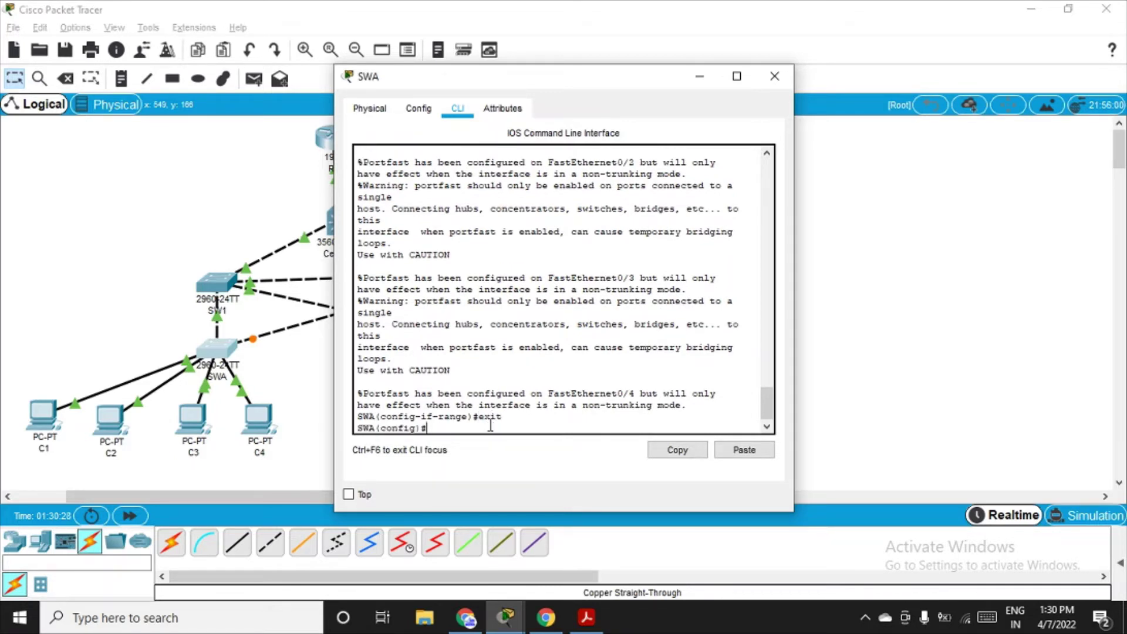
Step: Reselect SWA's ports with int range fa0/1-4, enter the copied spanning-tree bpduguard enable command, and close its window
key("Up")
key("Up")
key("Up")
key("Return")
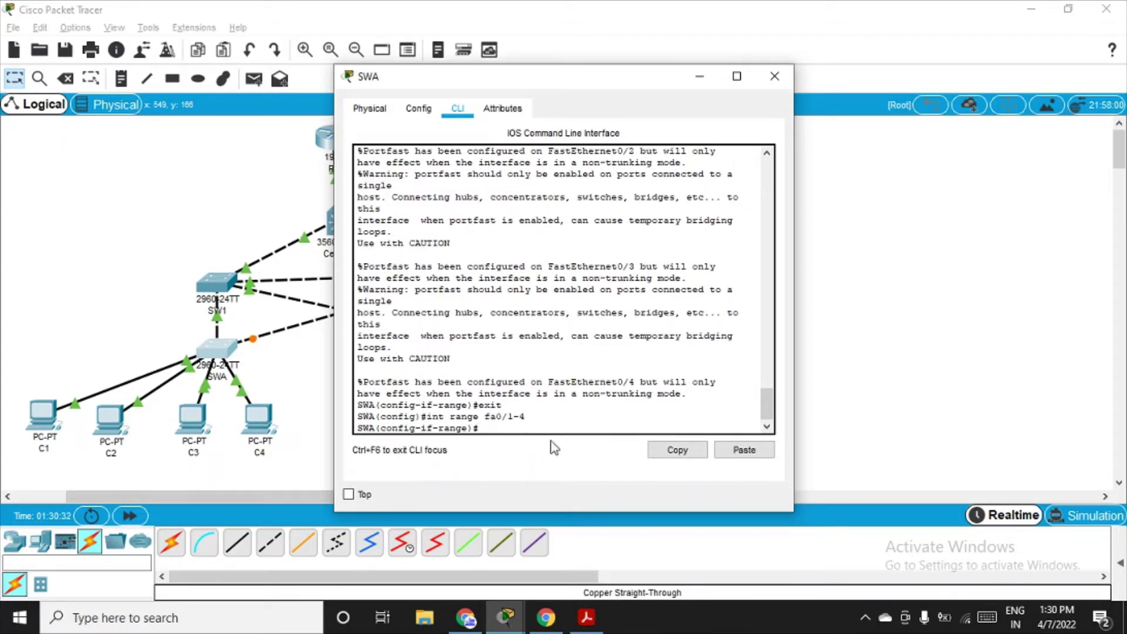
left_click(741, 450)
left_click(702, 448)
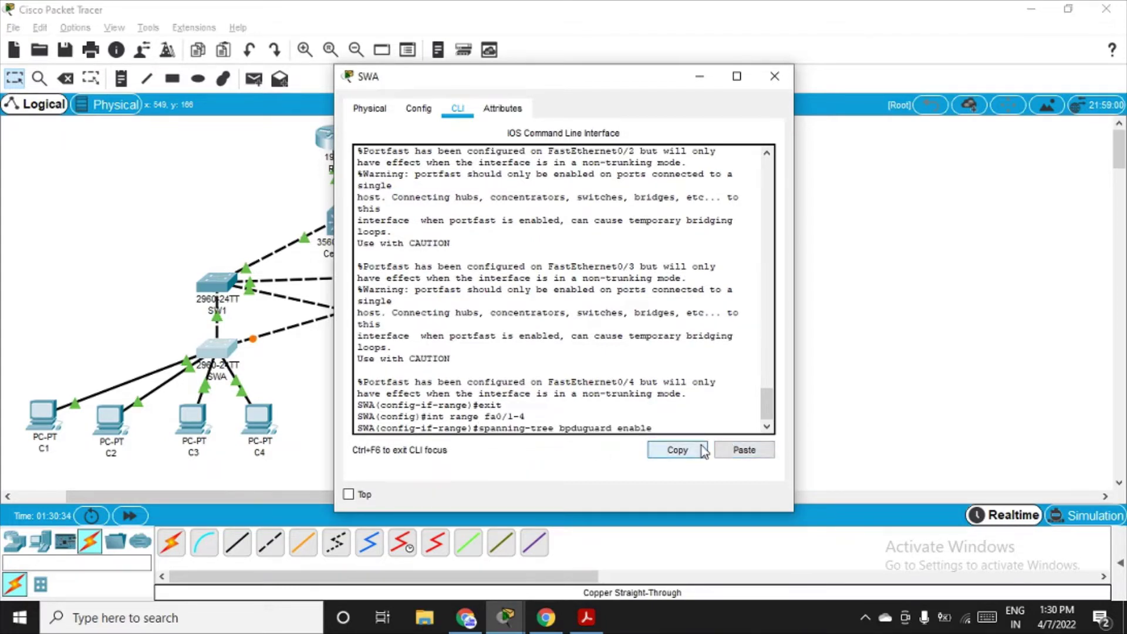
left_click(775, 77)
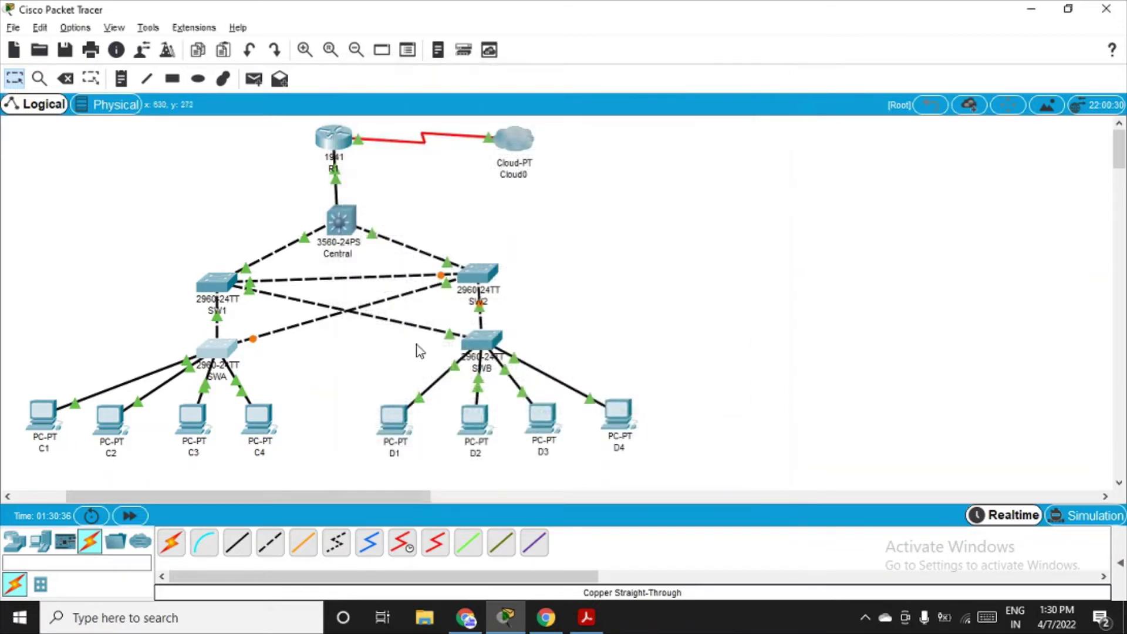
Step: Open switch SWB's command line and enable BPDU guard on the selected ports with the copied spanning-tree bpduguard enable command
left_click(481, 339)
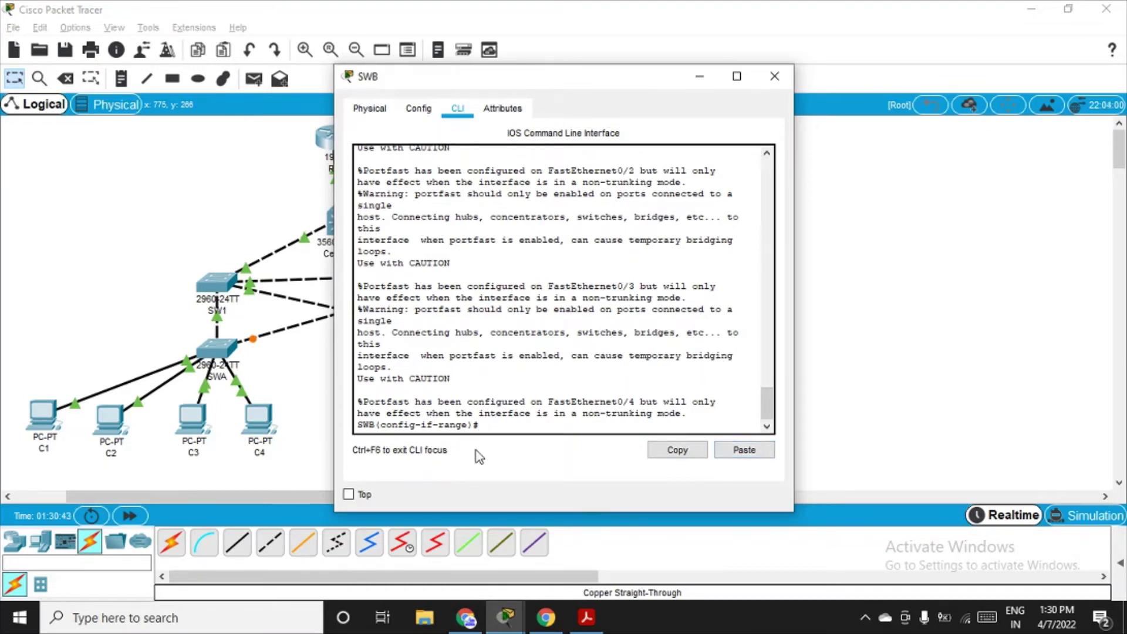
left_click(743, 450)
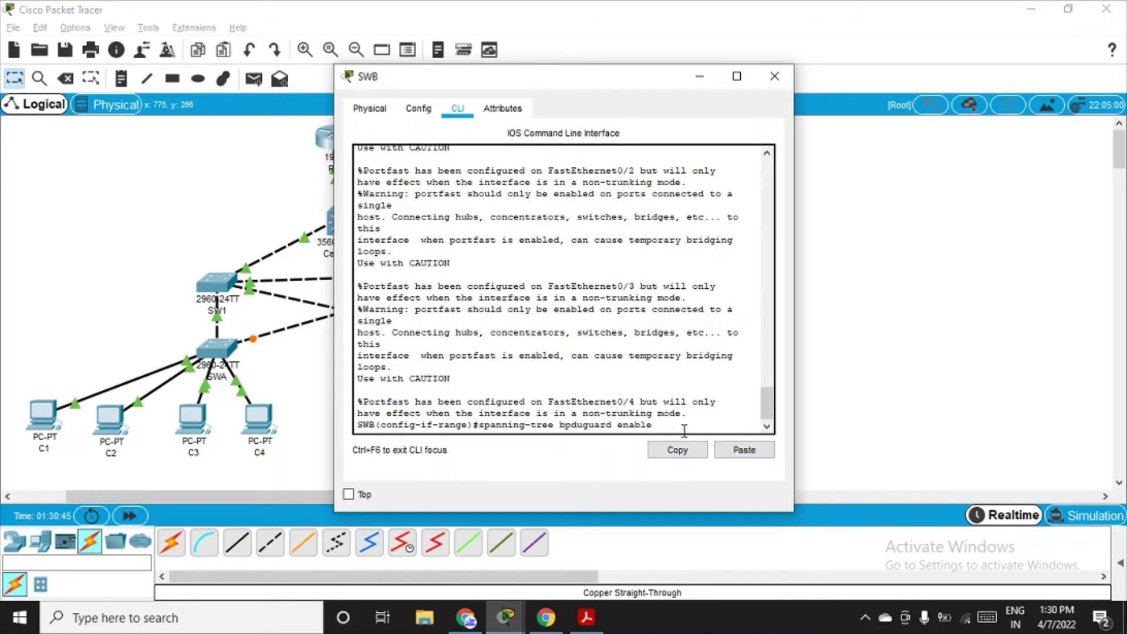
key("Return")
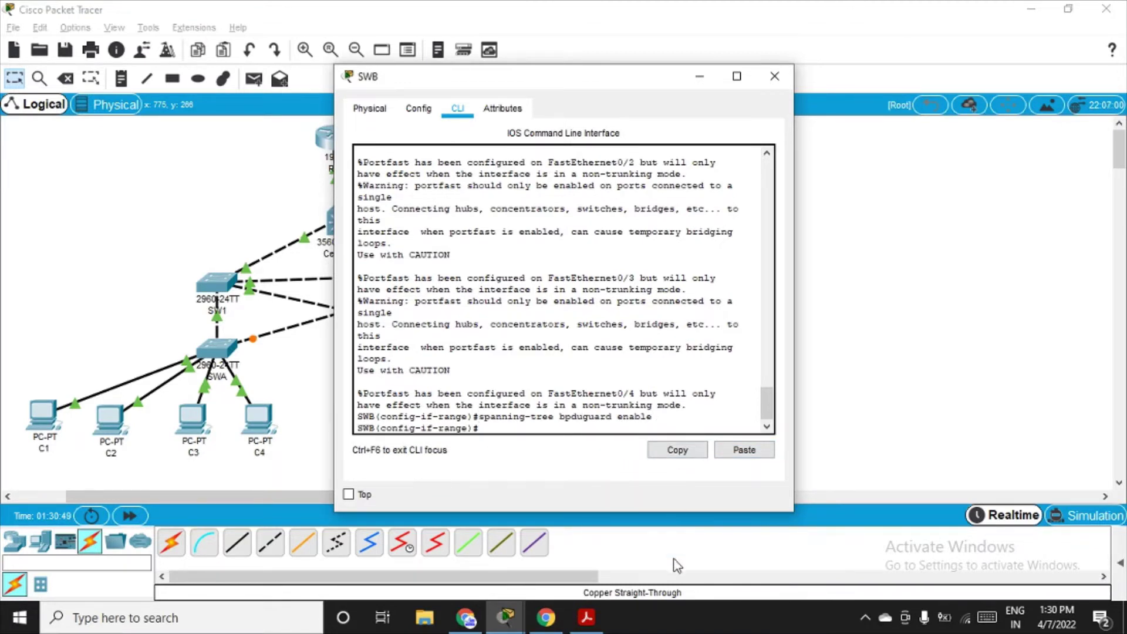
Step: Read the manual's Step 3 on enabling root guard for SW-1 and SW-2, and close SWB's window
left_click(580, 621)
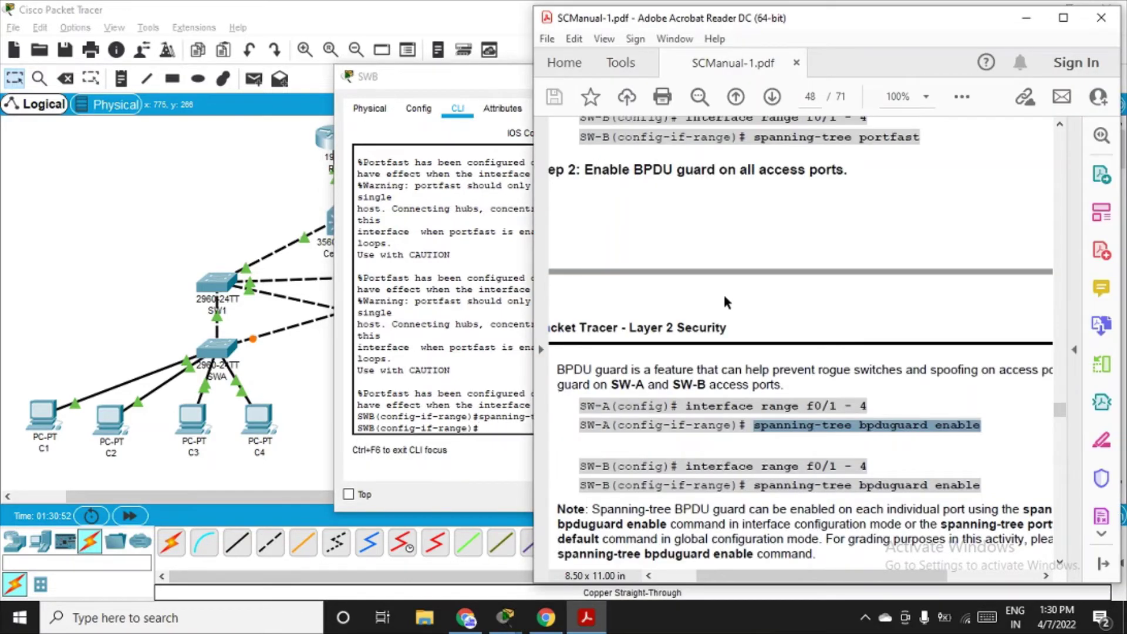
scroll(724, 299, "down", 2)
scroll(723, 319, "down", 2)
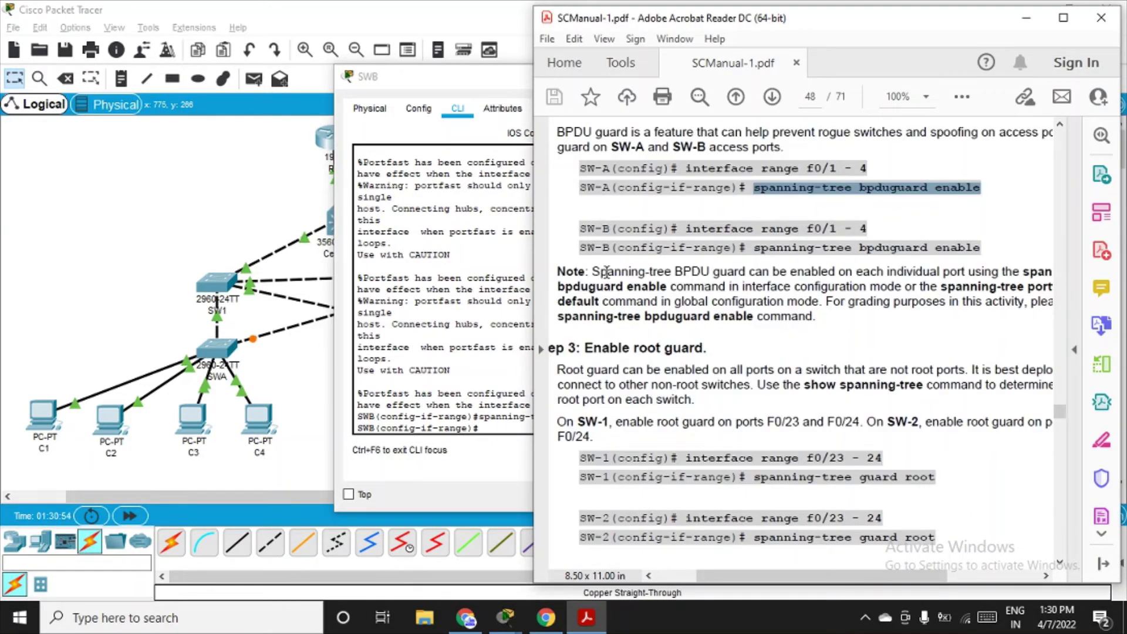
scroll(764, 390, "down", 1)
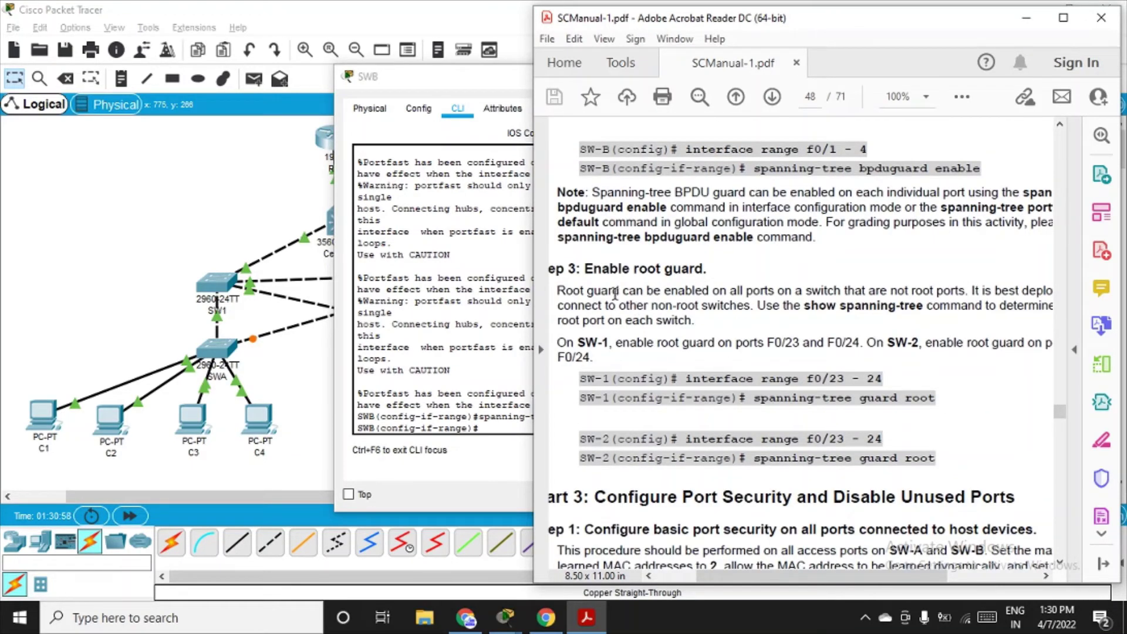
left_click_drag(765, 580, 755, 579)
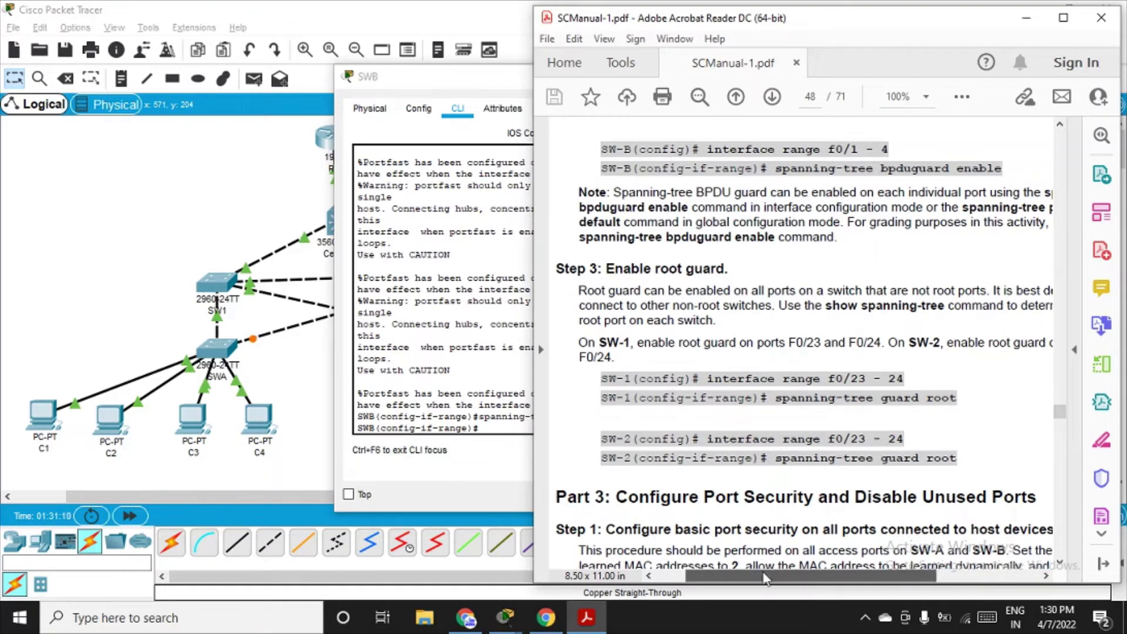
mouse_move(764, 577)
left_mouse_down()
mouse_move(810, 578)
mouse_move(777, 587)
left_mouse_up()
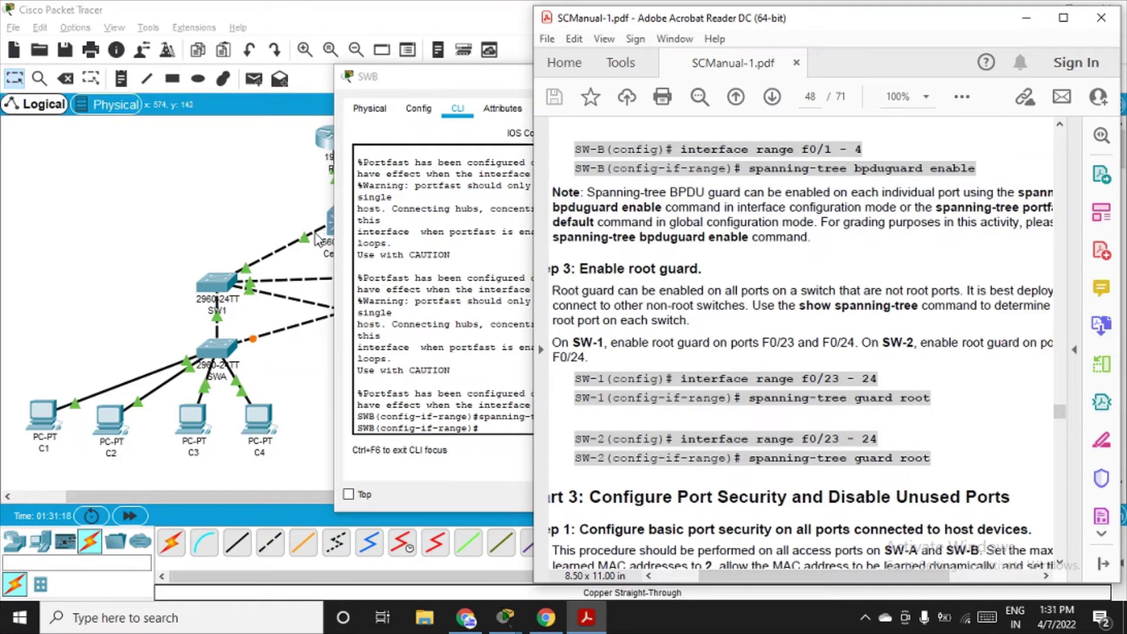
left_click_drag(454, 85, 228, 86)
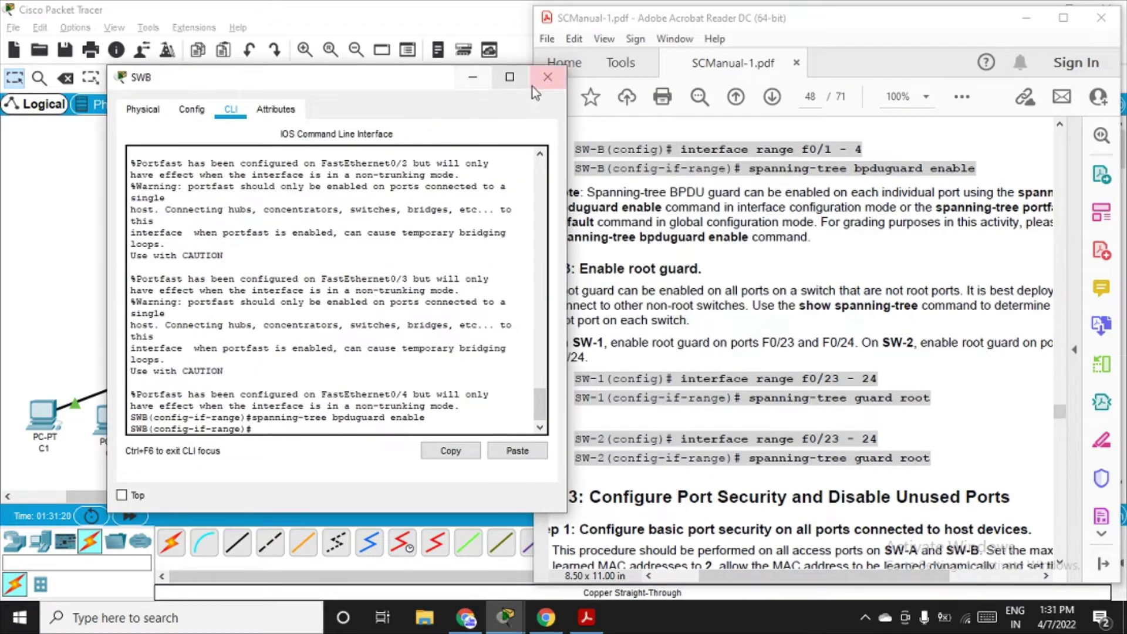
left_click(546, 73)
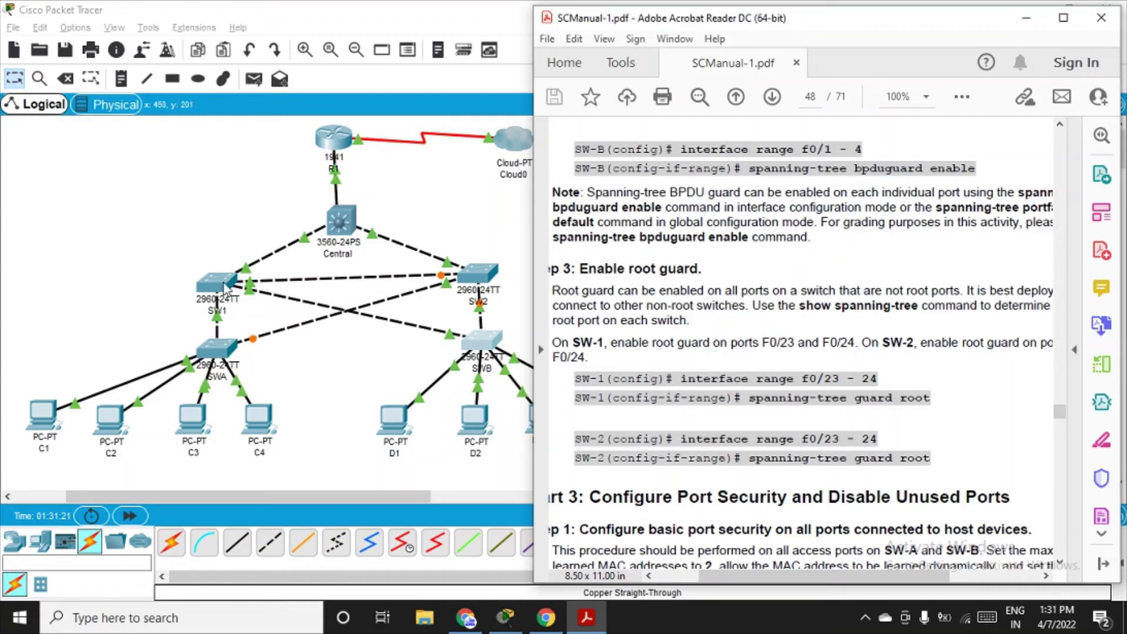
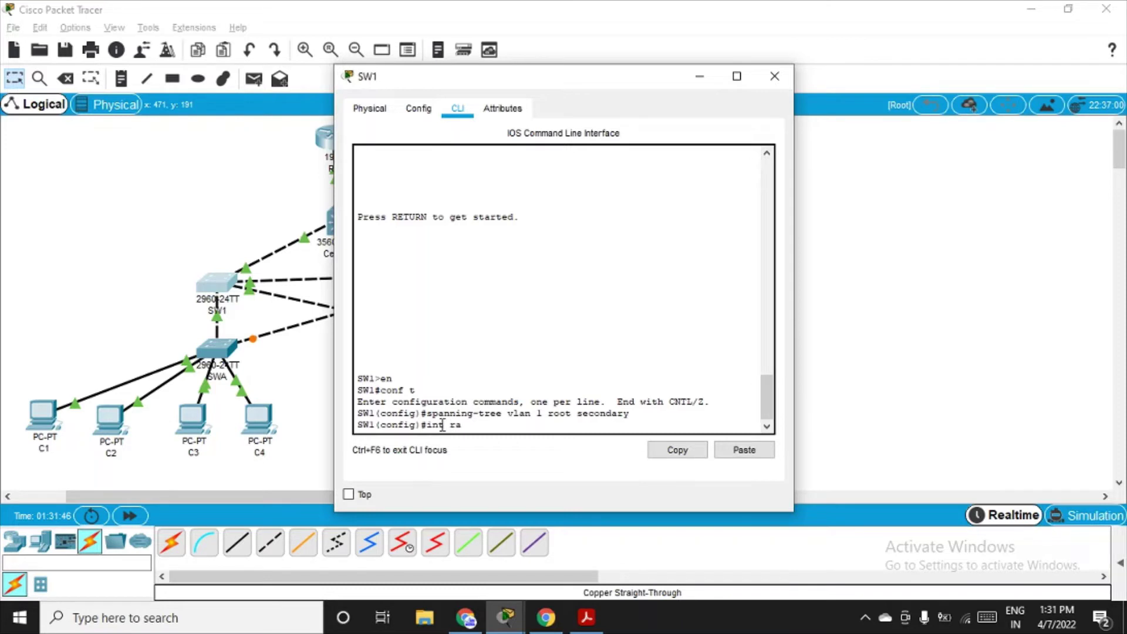
Step: Select switch SW1's trunk ports with int range fa0/23-24
type("a0/23-24")
key("Return")
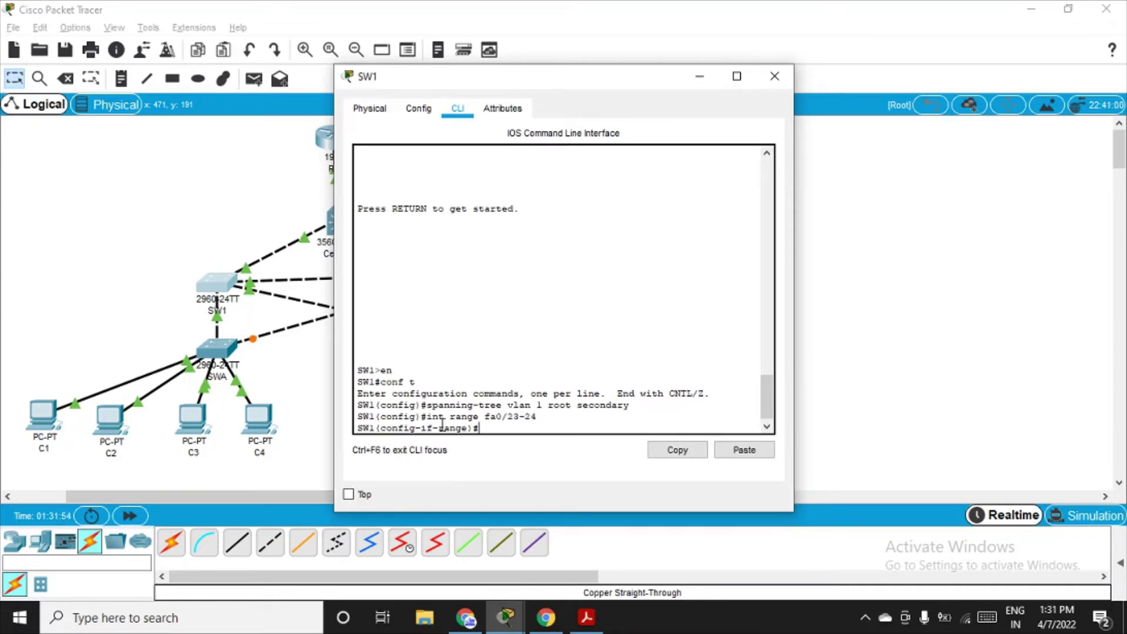
left_click(725, 451)
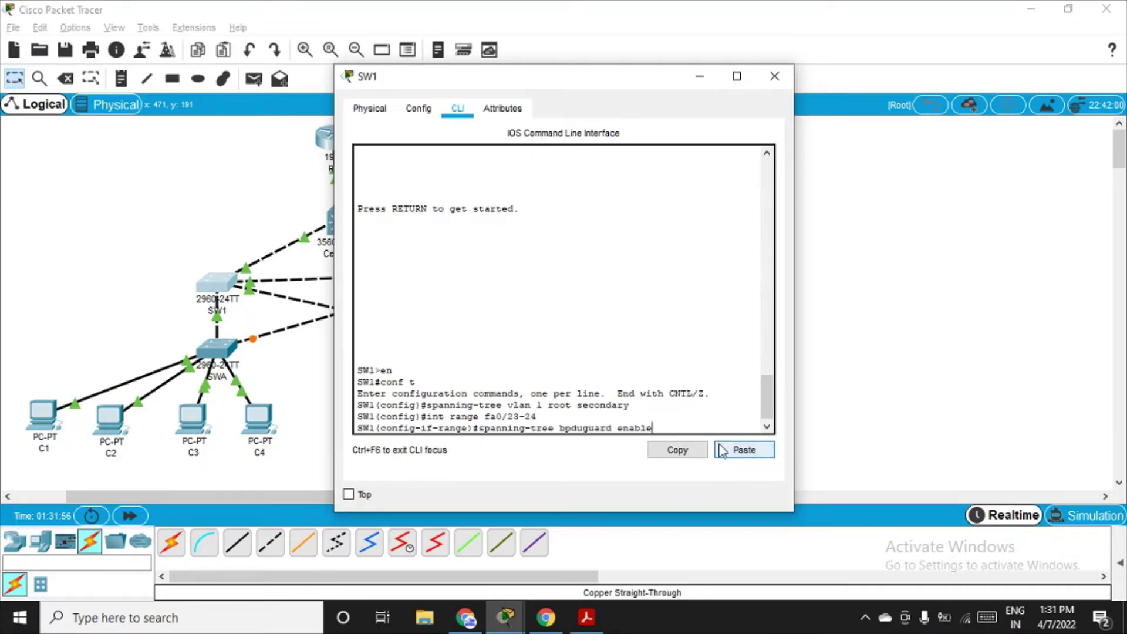
left_click_drag(653, 428, 486, 428)
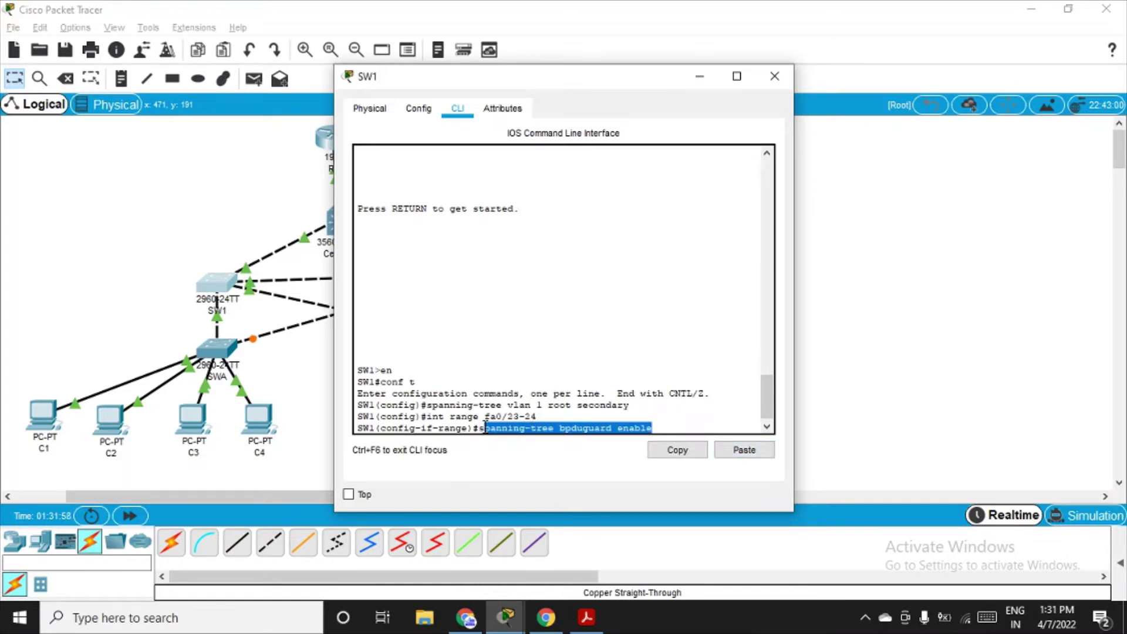
key("BackSpace")
key("BackSpace")
key("BackSpace")
key("BackSpace")
key("BackSpace")
key("BackSpace")
key("BackSpace")
key("BackSpace")
key("BackSpace")
key("BackSpace")
key("BackSpace")
key("BackSpace")
key("BackSpace")
key("BackSpace")
key("BackSpace")
key("BackSpace")
key("BackSpace")
key("BackSpace")
key("BackSpace")
key("BackSpace")
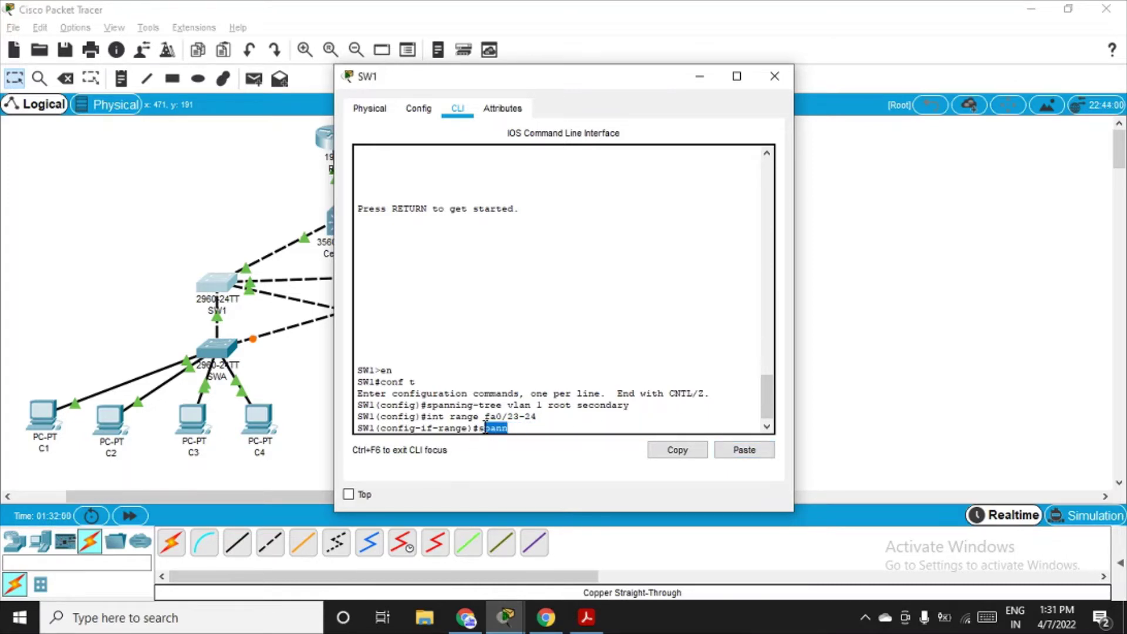
key("BackSpace")
Step: Place SW1's window beside the manual and copy the spanning-tree guard root command from Step 3
mouse_move(629, 74)
left_mouse_down()
mouse_move(398, 89)
mouse_move(339, 81)
left_mouse_up()
key("alt+Tab")
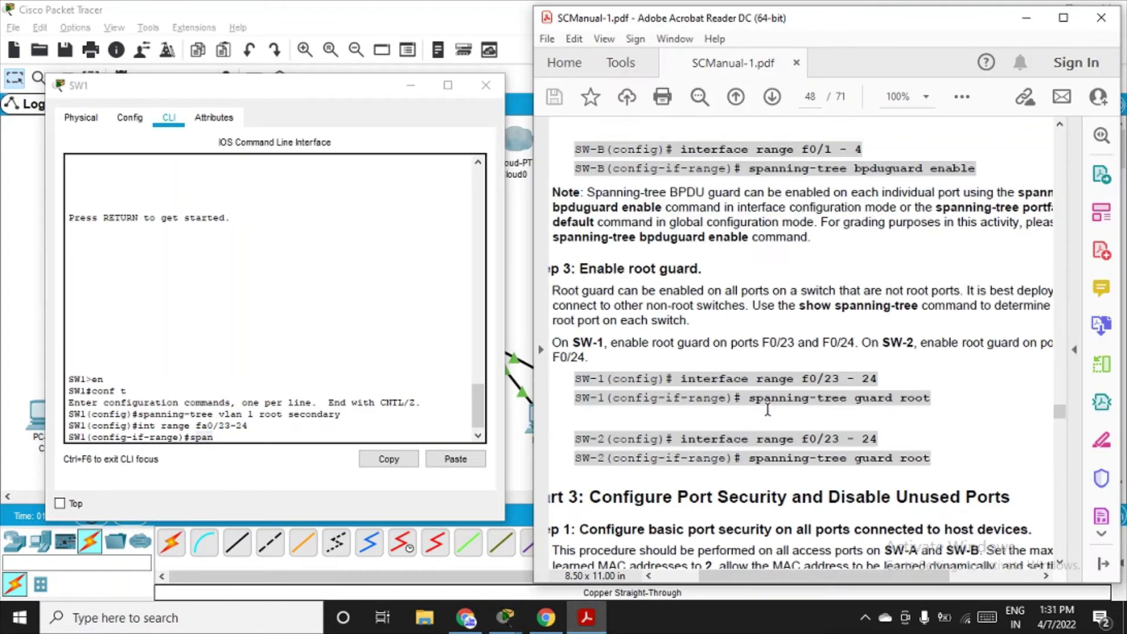
left_click_drag(751, 399, 907, 409)
key("ctrl+c")
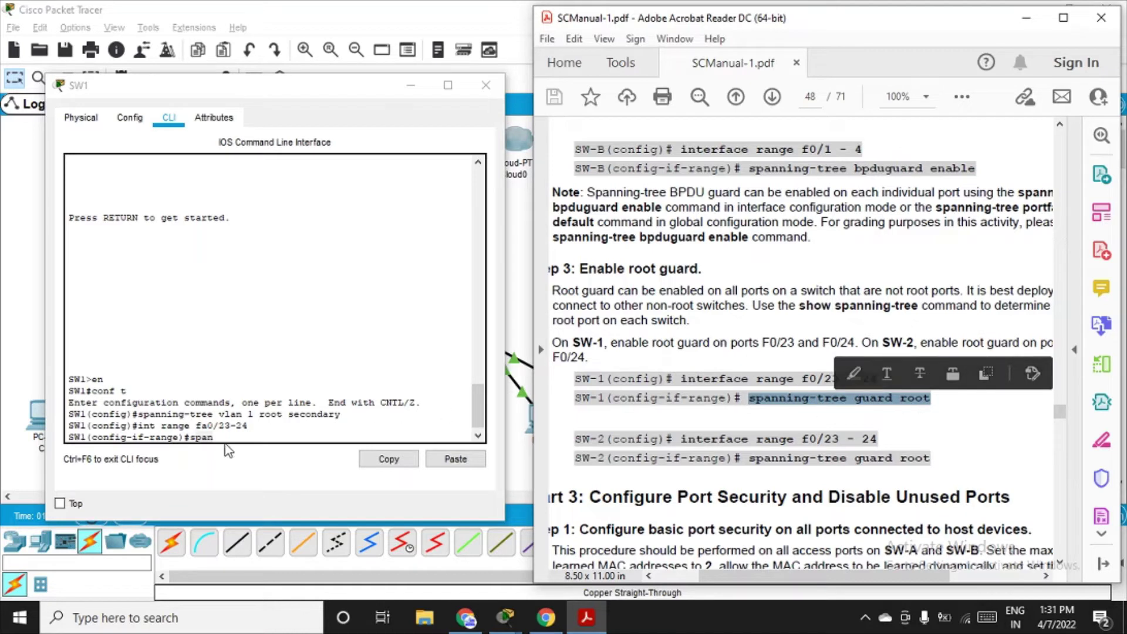
Step: Clear the partial command on SW1, enable root guard with the copied spanning-tree guard root command, and close SW1's window
left_click_drag(213, 438, 191, 442)
left_click(192, 441)
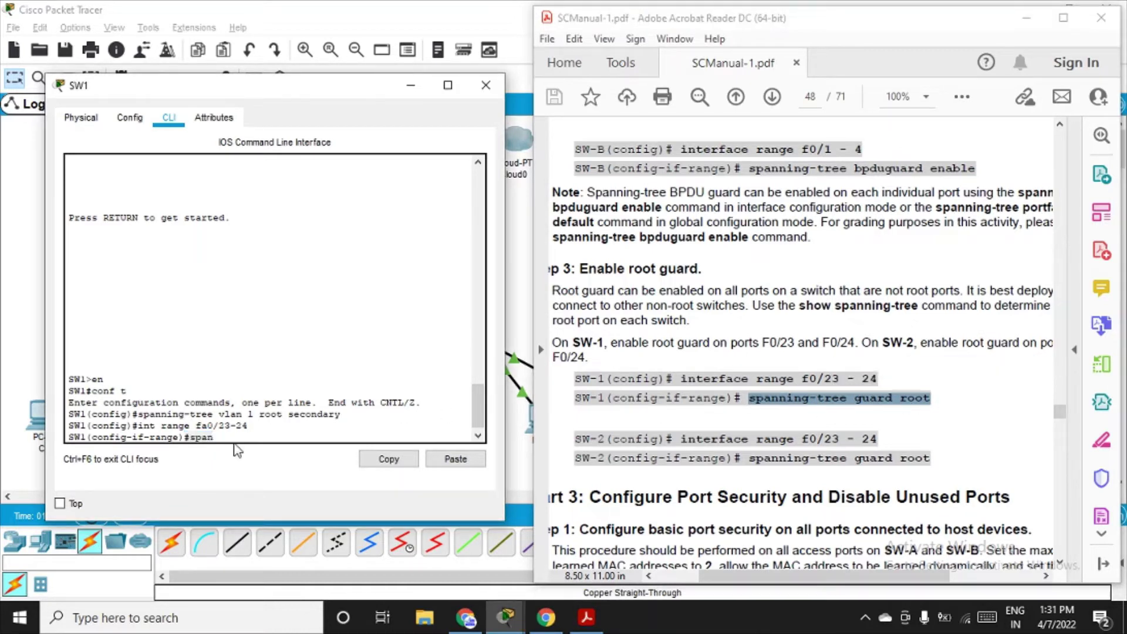
key("BackSpace")
key("BackSpace")
key("BackSpace")
key("BackSpace")
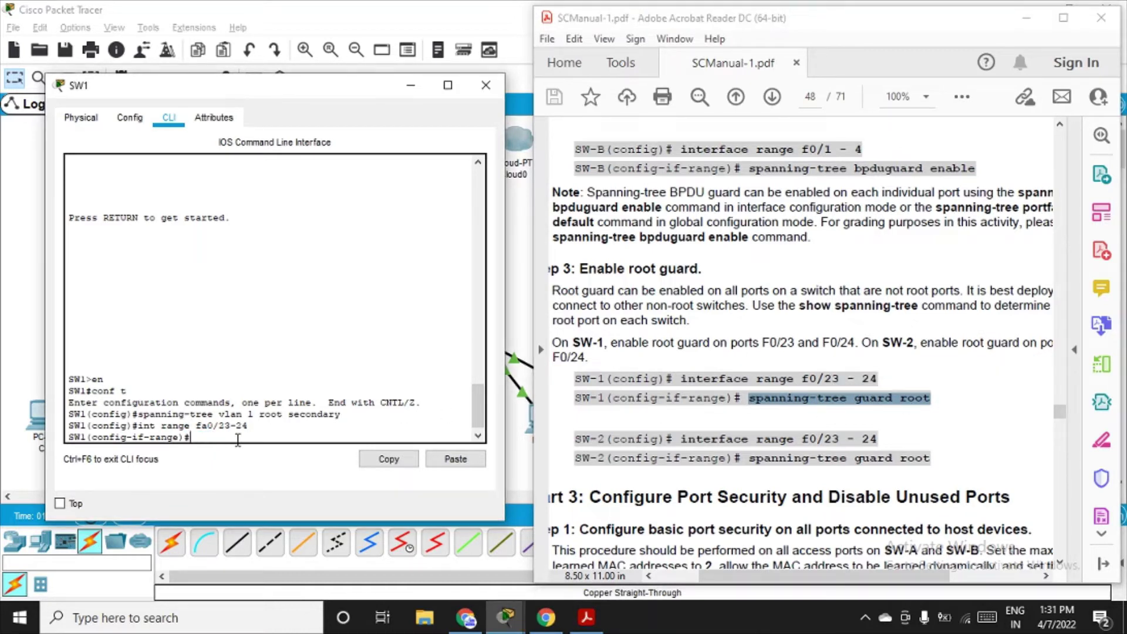
left_click(446, 463)
key("Return")
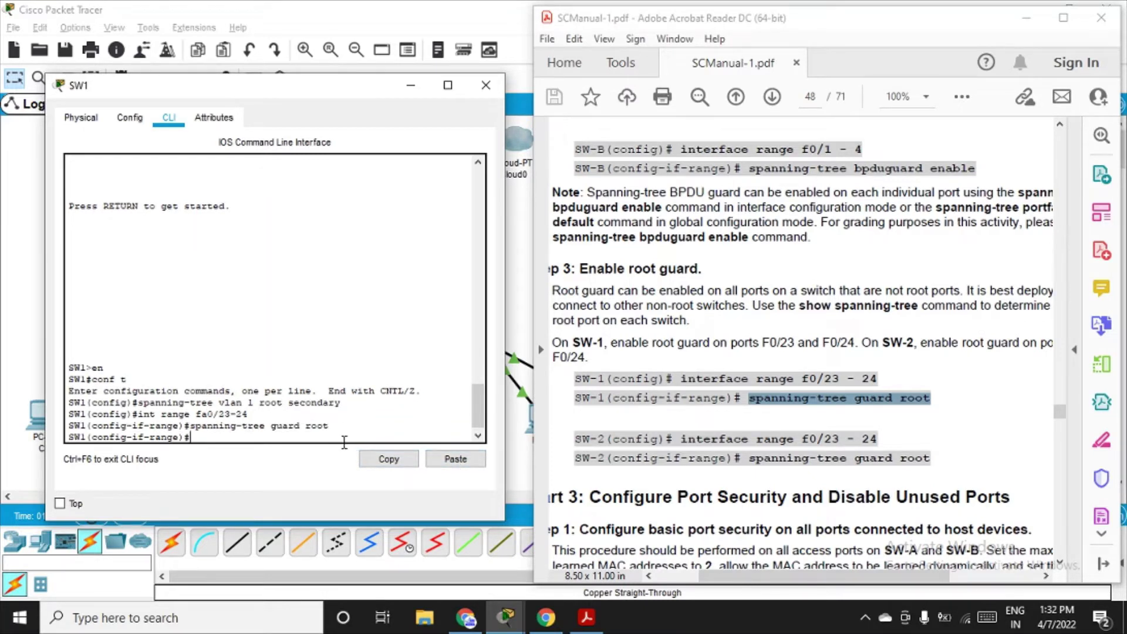
left_click(486, 85)
Step: Open switch SW2's command line beside the manual and enter privileged mode with en
left_click(481, 314)
left_click(478, 275)
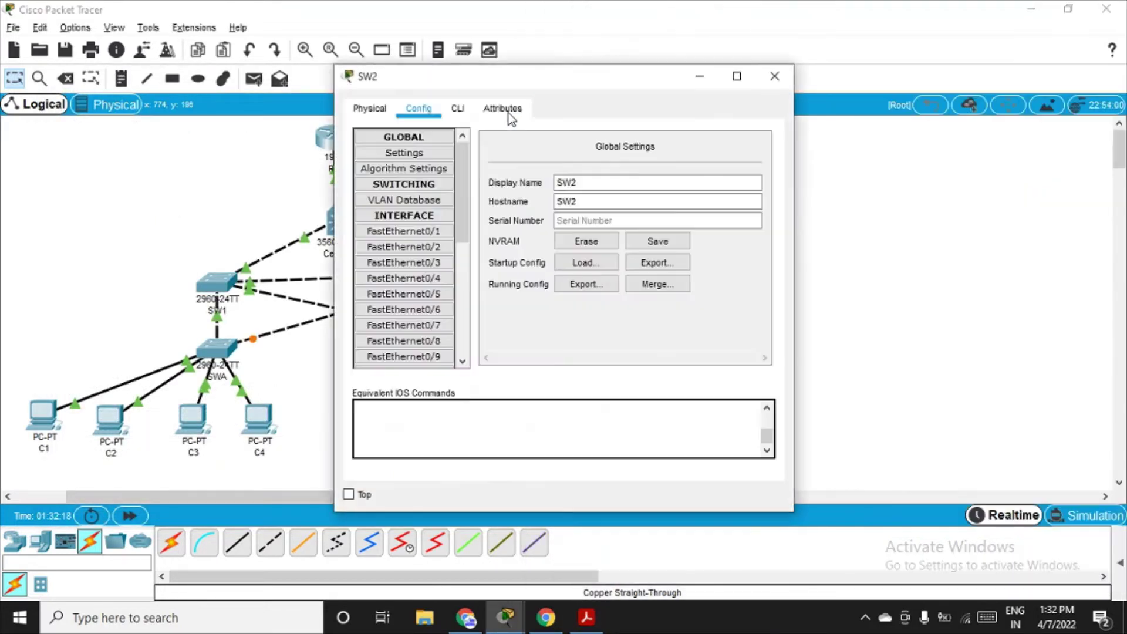
left_click(456, 109)
left_click_drag(583, 86, 272, 94)
left_click(586, 617)
left_click(213, 432)
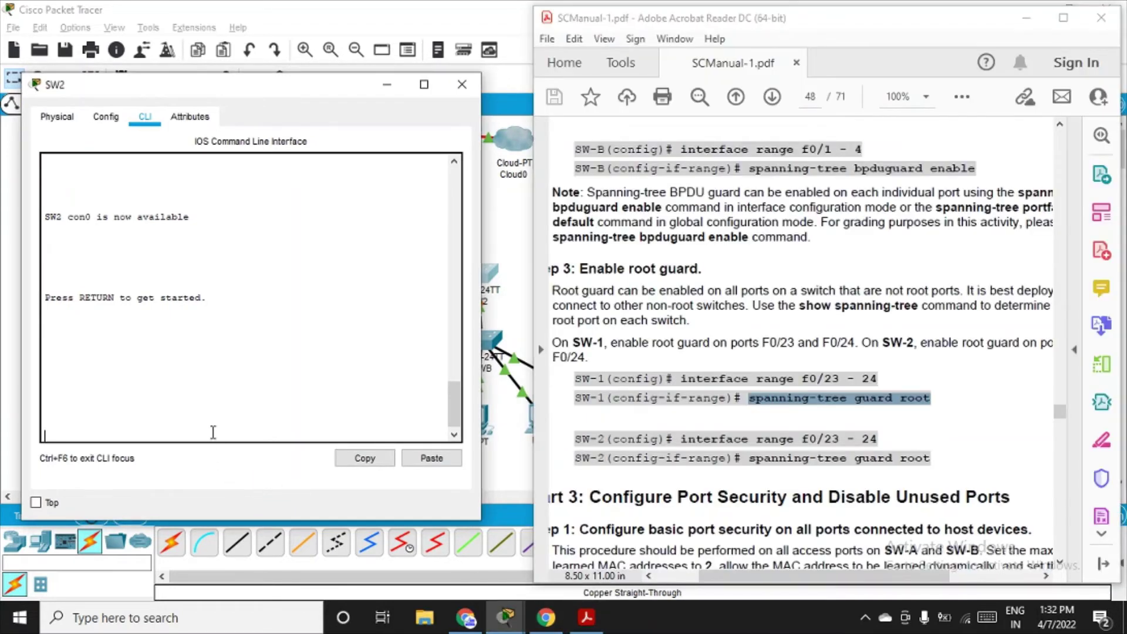
key("Return")
type("en")
key("Return")
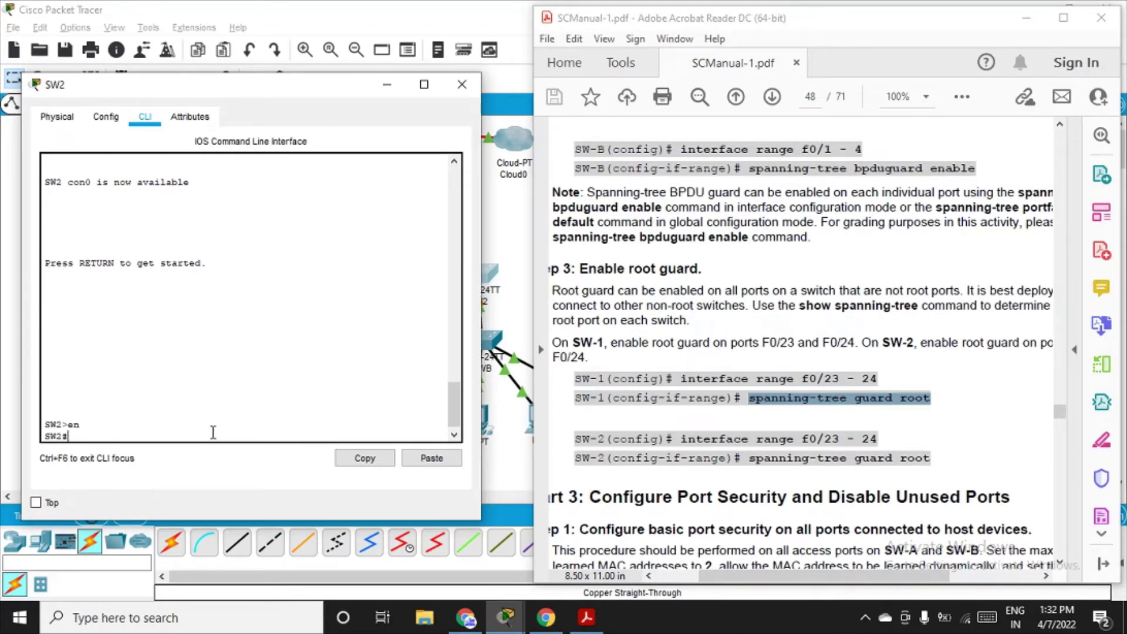
Step: In SW2's global configuration mode, enable root guard on int range fa0/23-24 with the copied spanning-tree guard root command
type("conf t")
key("Return")
type("in")
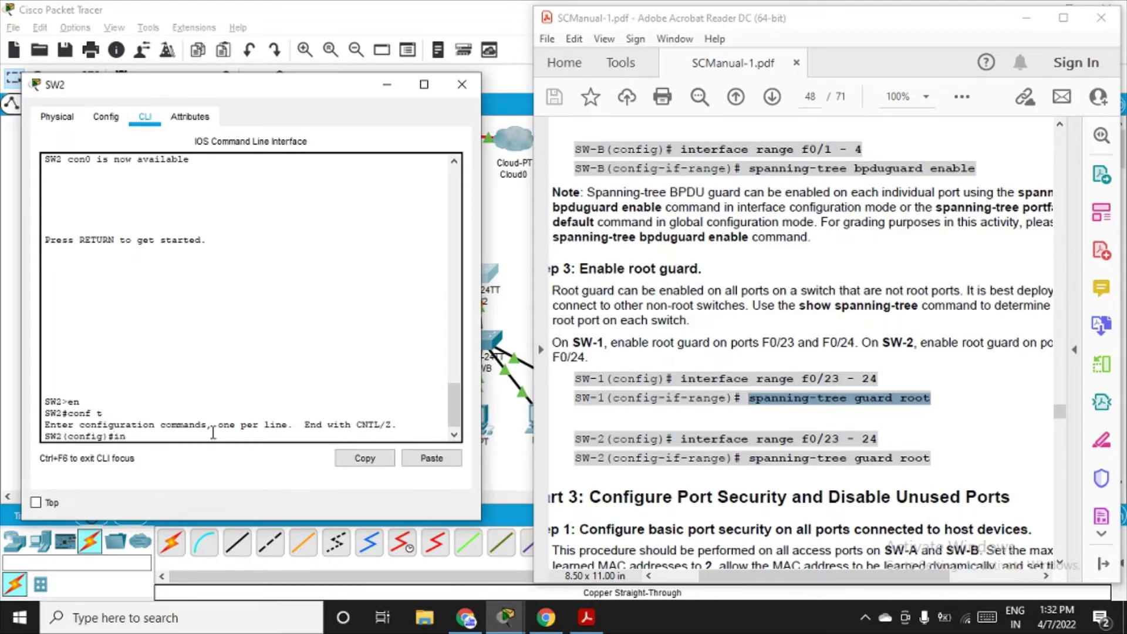
type("t range fa0/23-24")
key("Return")
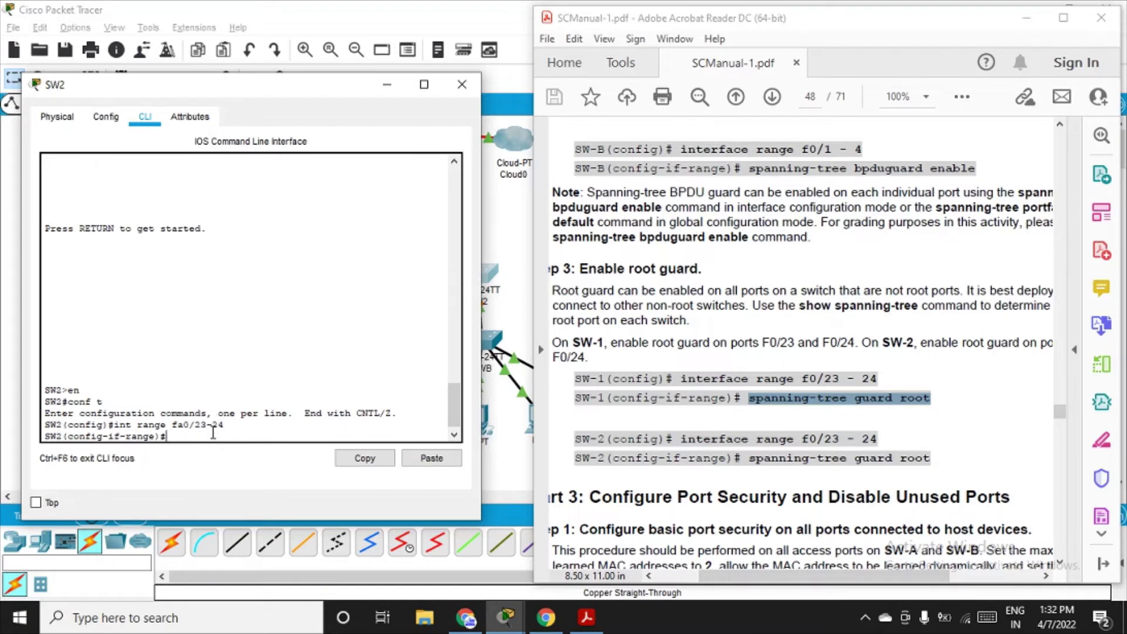
left_click(421, 462)
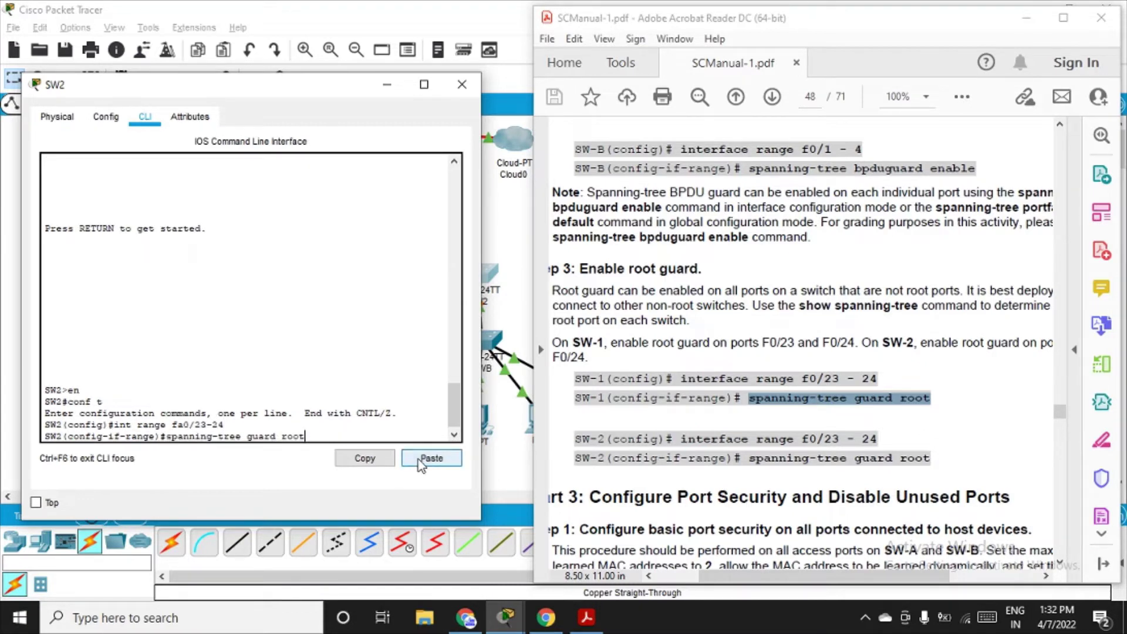
key("Return")
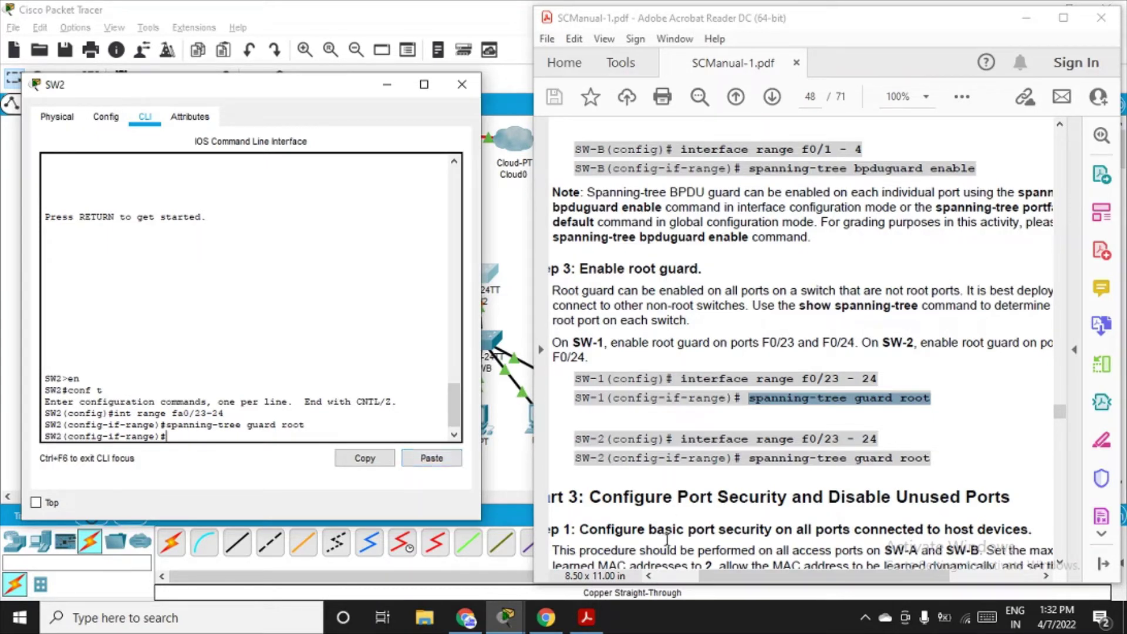
Step: Widen the manual's window to read Part 3 Step 1 on configuring basic port security for SW-A and SW-B
left_click(667, 627)
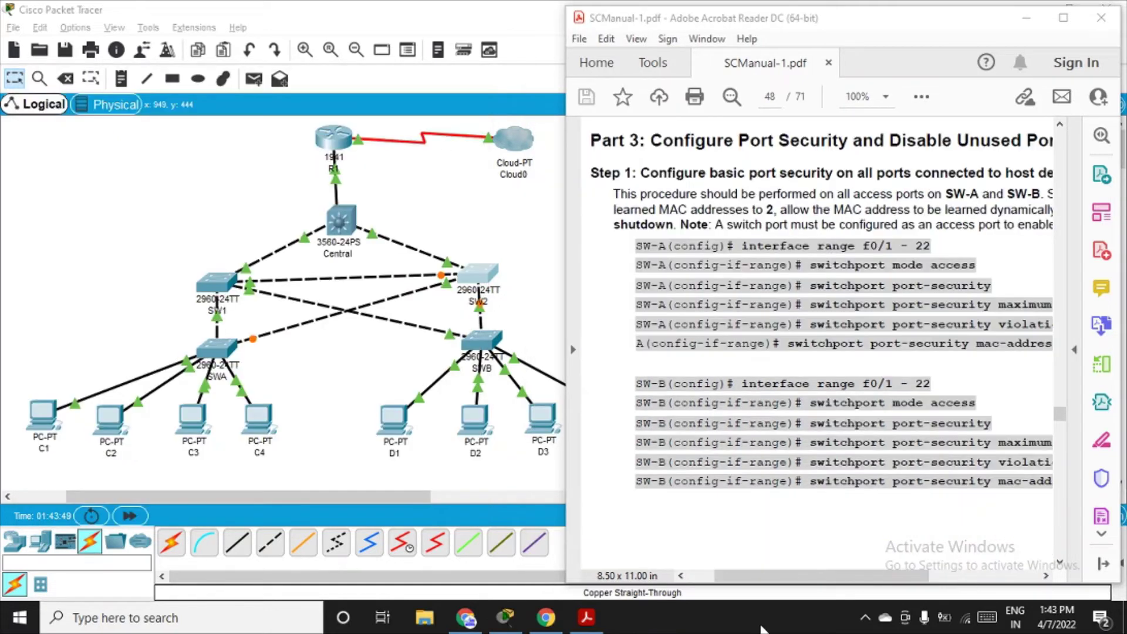
left_click_drag(779, 585, 803, 585)
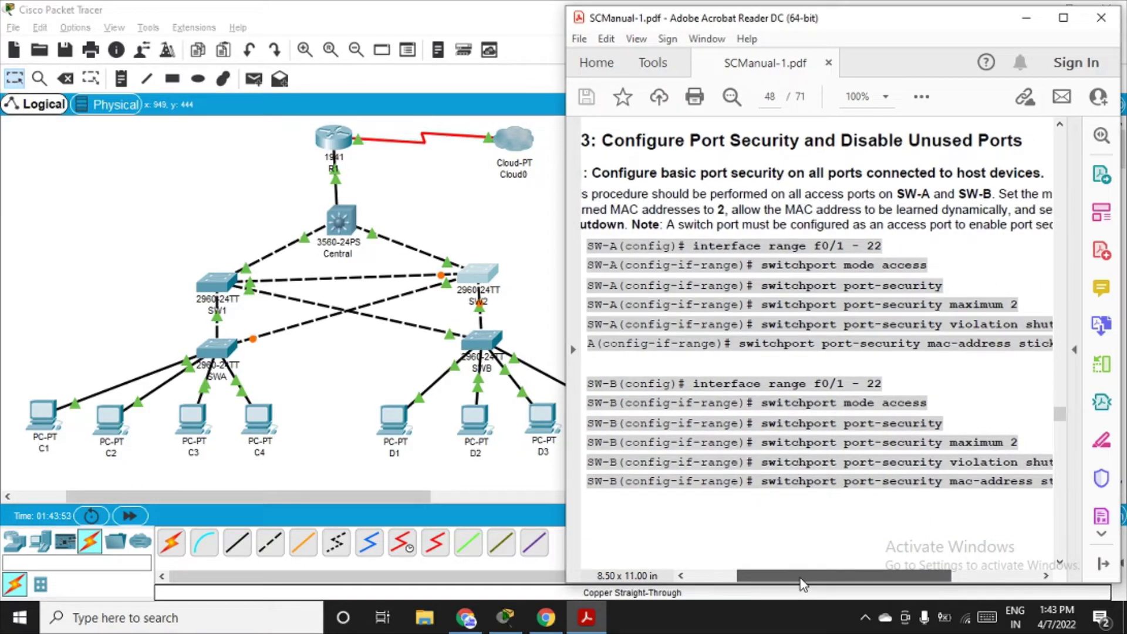
left_click_drag(803, 586, 787, 581)
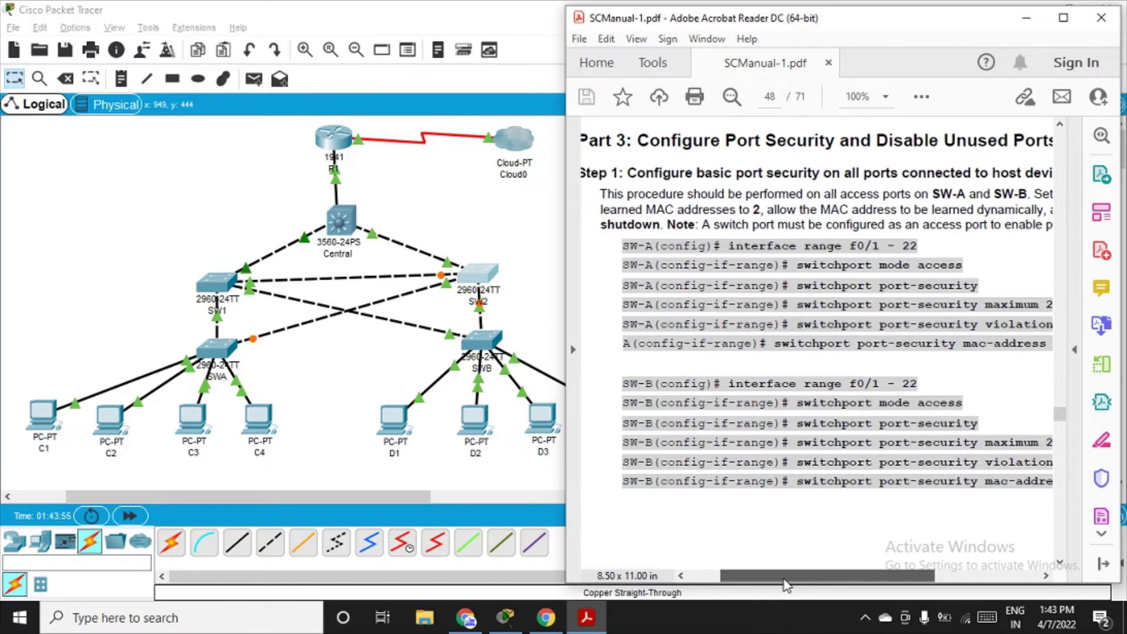
left_click_drag(565, 322, 487, 322)
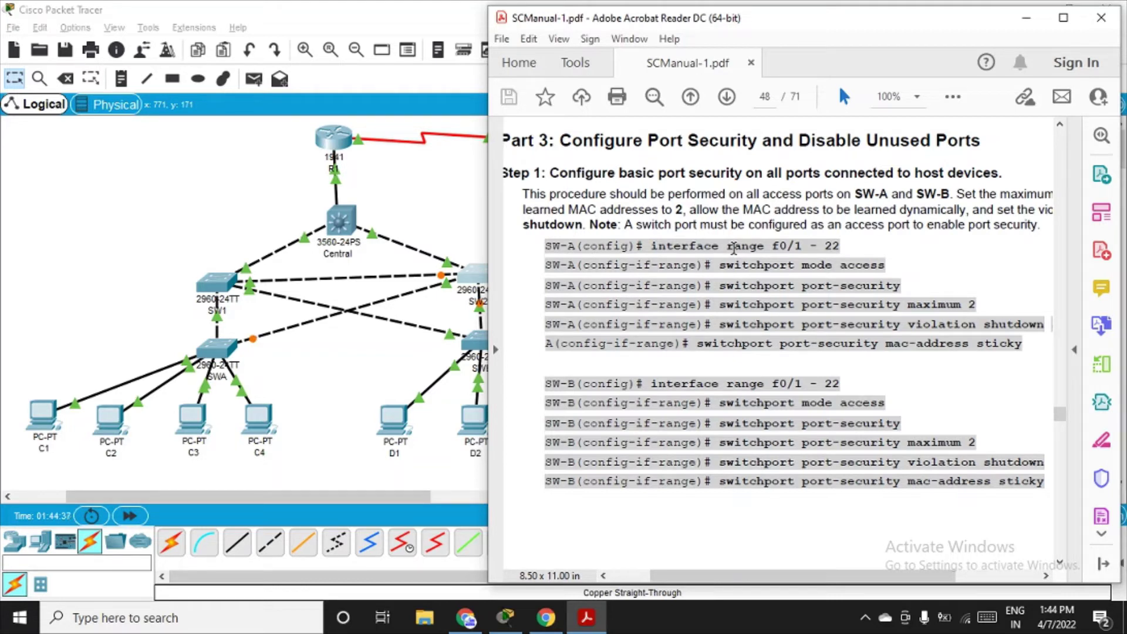
Step: Open switch SWA's command line and enter global configuration mode with en and conf t
left_click(217, 352)
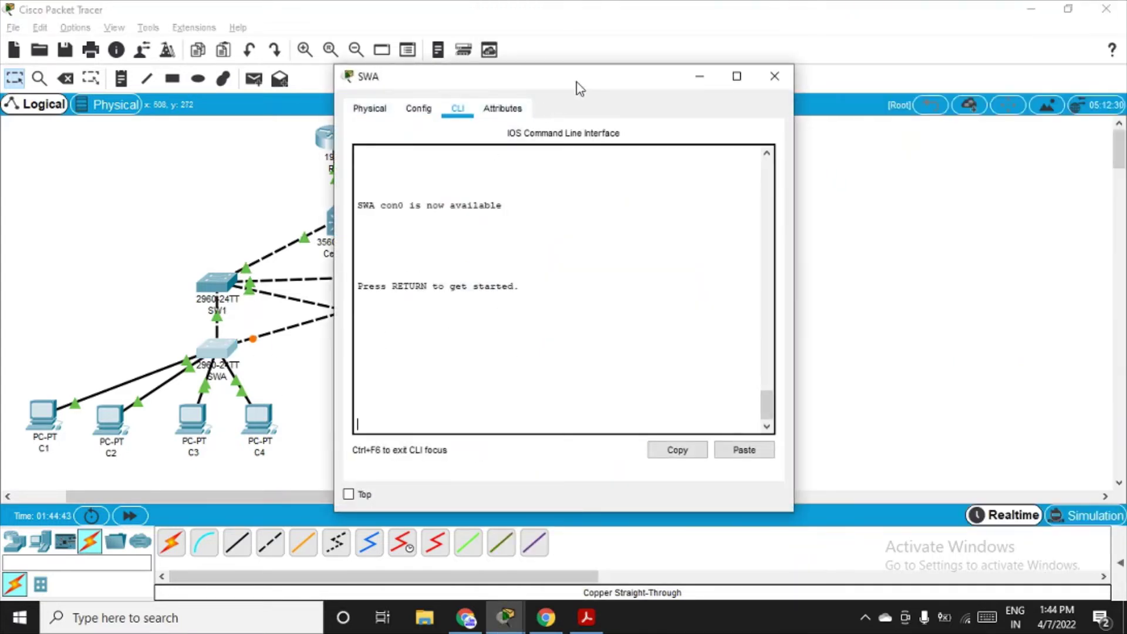
left_click_drag(580, 88, 287, 102)
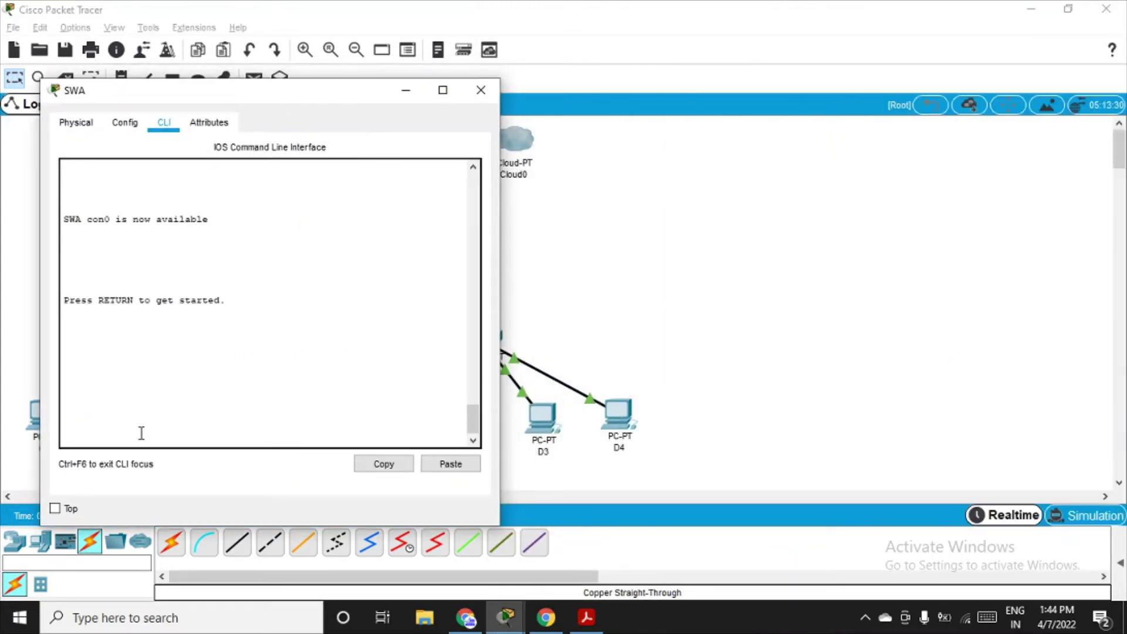
key("Return")
type("en")
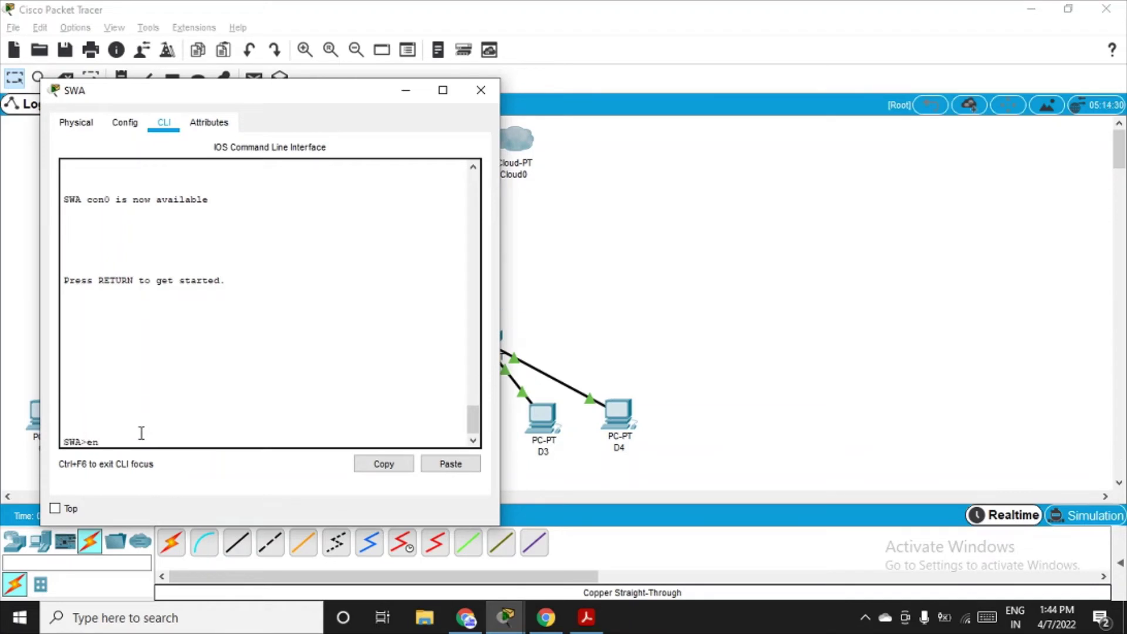
key("Return")
type("conf")
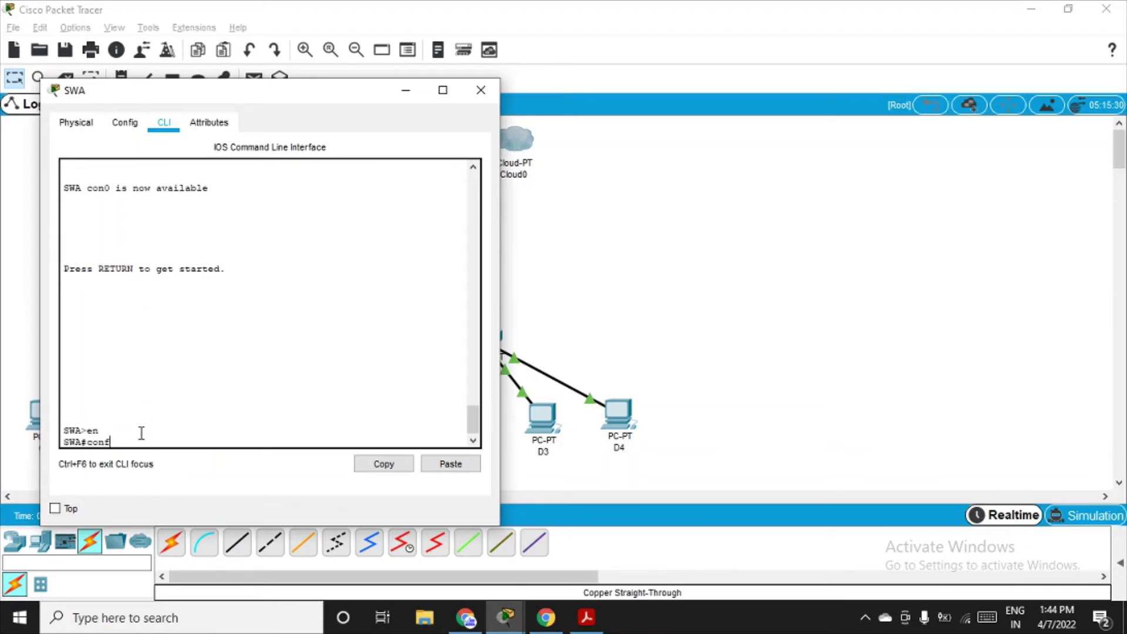
type(" t")
key("Return")
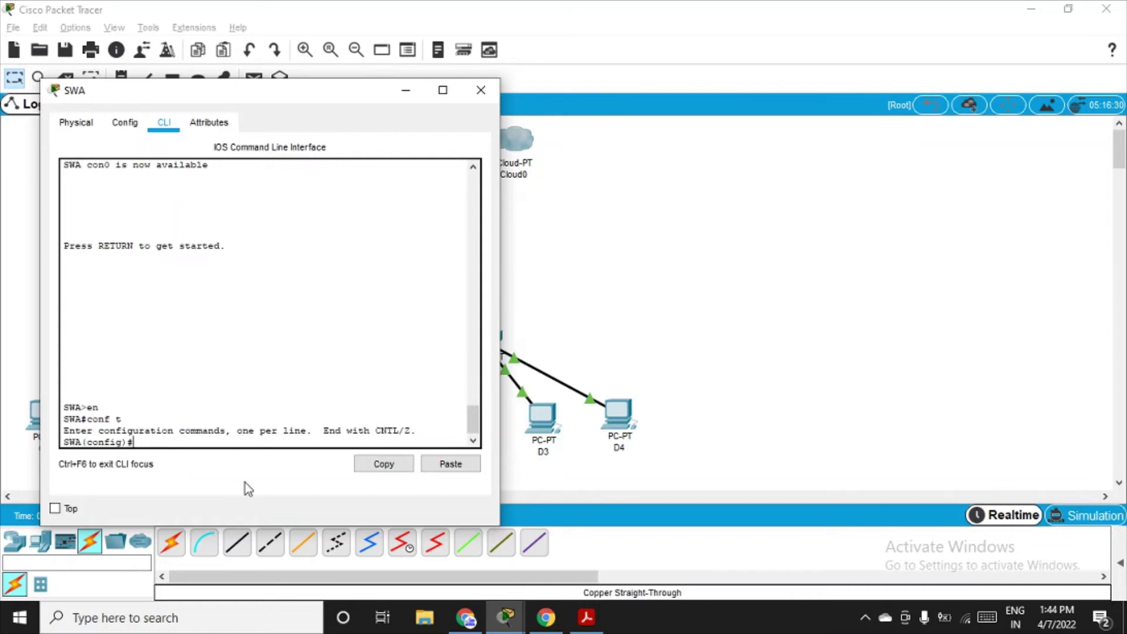
Step: Show the manual beside SWA's window and select the switch's access ports with int range f0/1-22
left_click(587, 618)
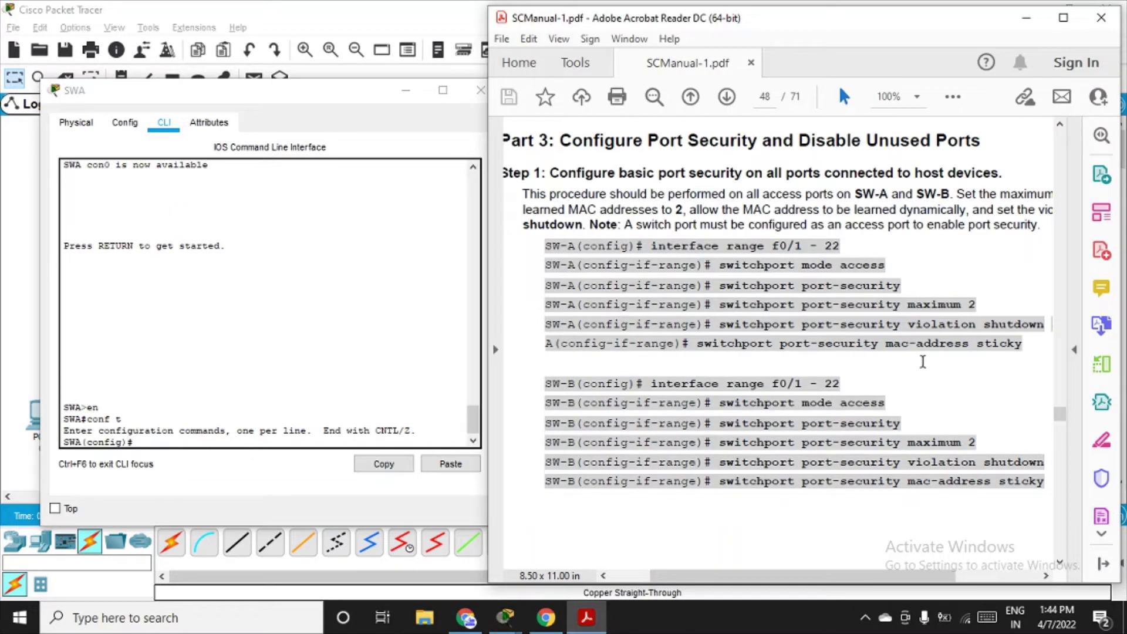
left_click(192, 437)
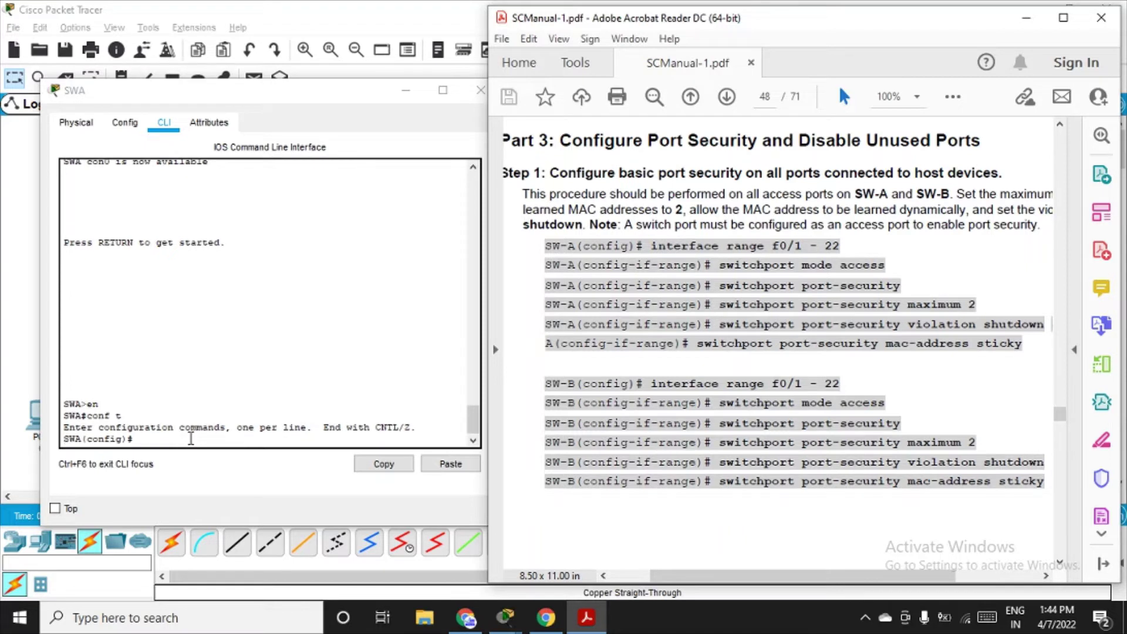
left_click(191, 438)
type("int ")
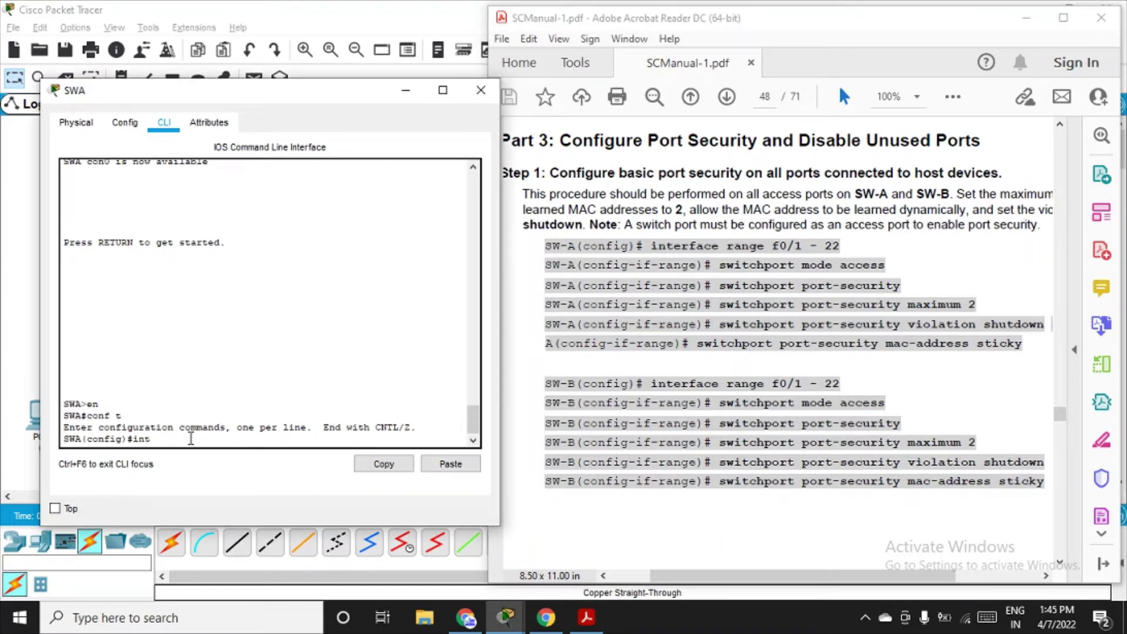
type("range f0/1-22")
key("Return")
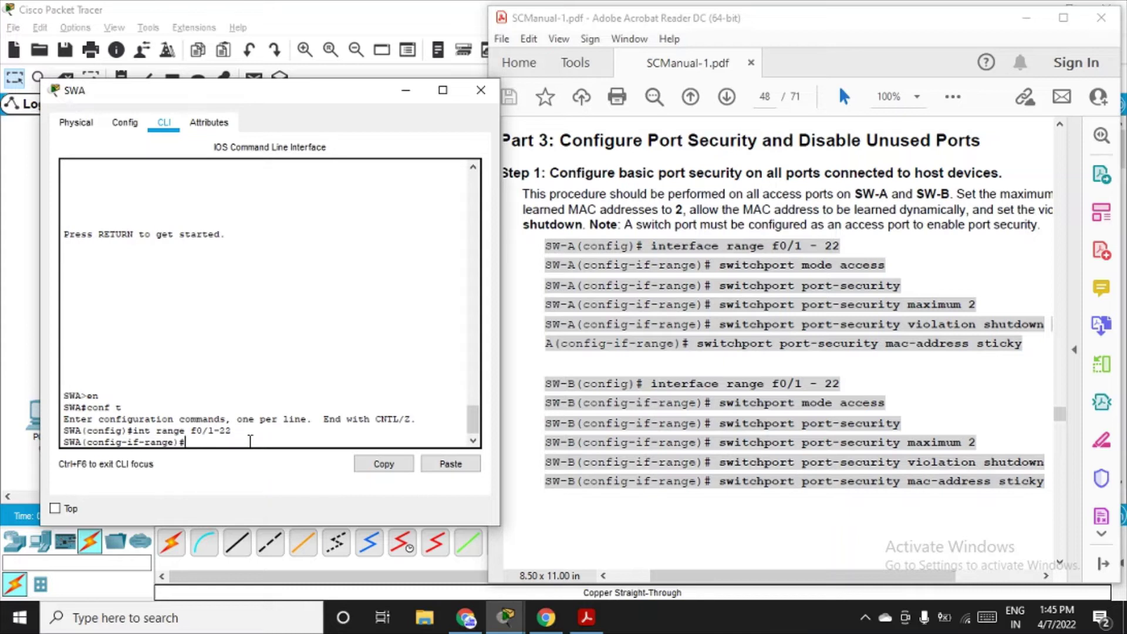
Step: Set SWA's selected ports to access mode and enable switchport port-security on them
type("switchport mode access")
key("Return")
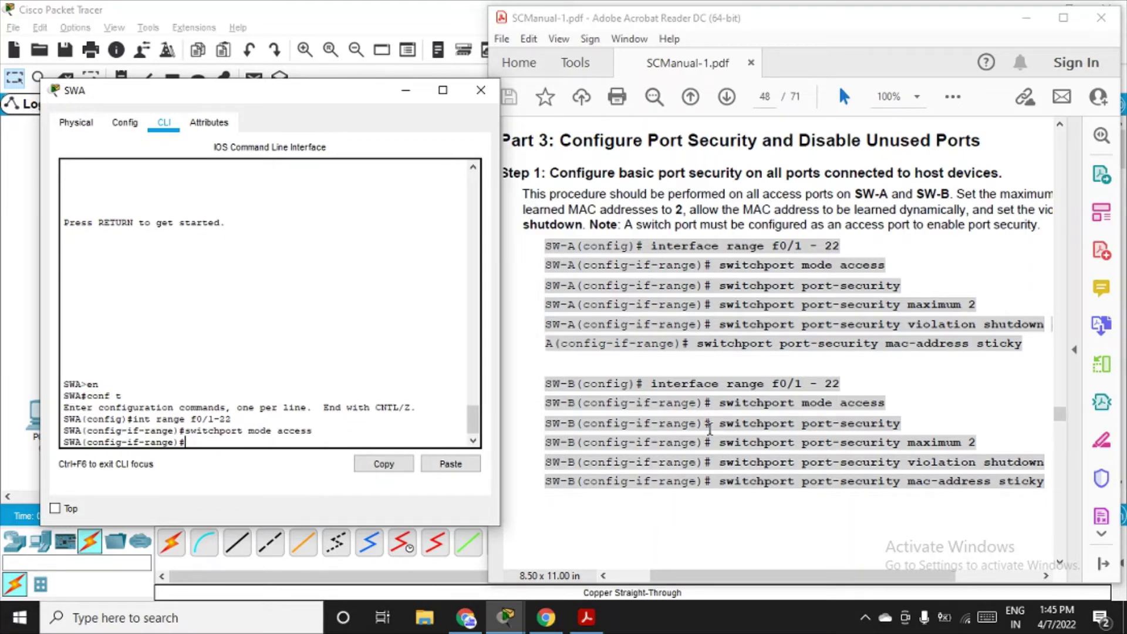
type("switchport port-security")
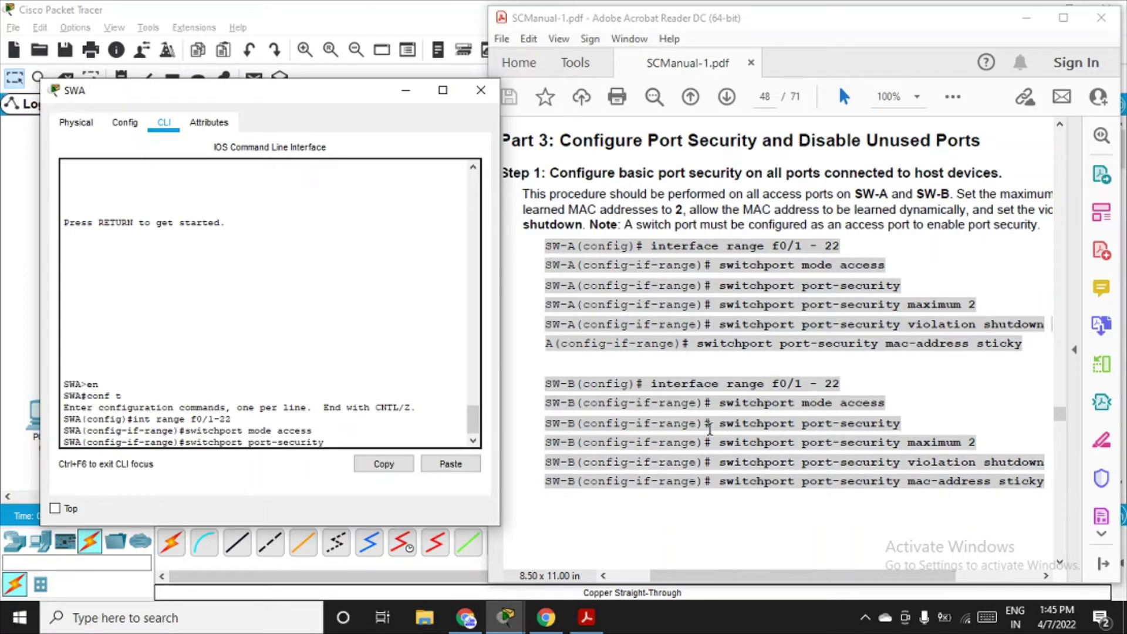
key("Return")
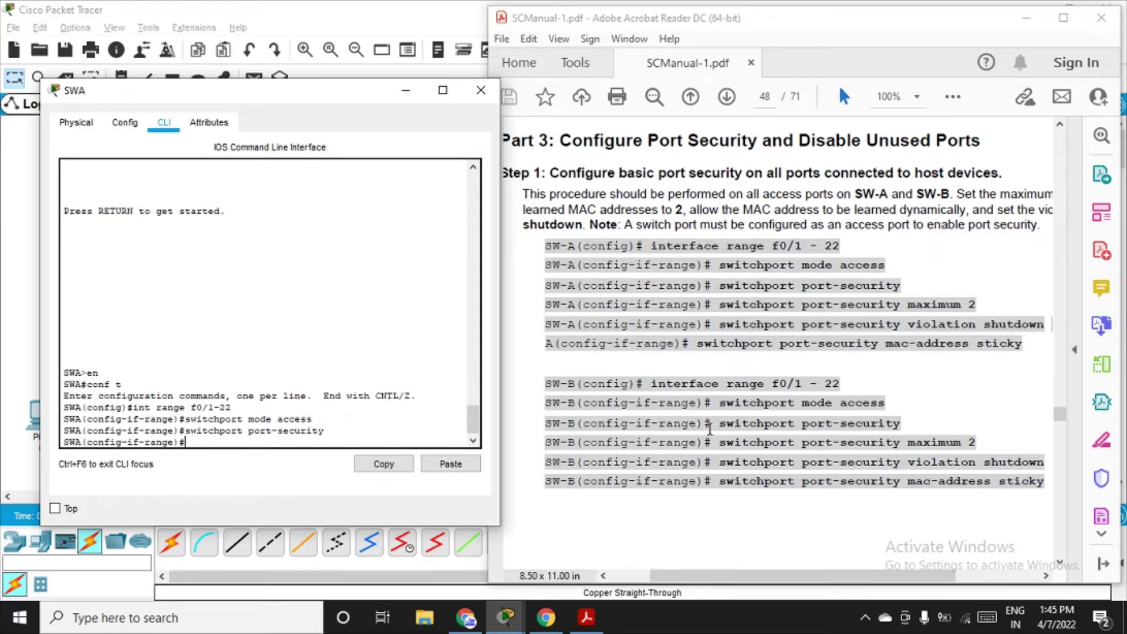
Step: Limit SWA's selected ports to two learned MAC addresses with switchport port-security maximum 2
key("Up")
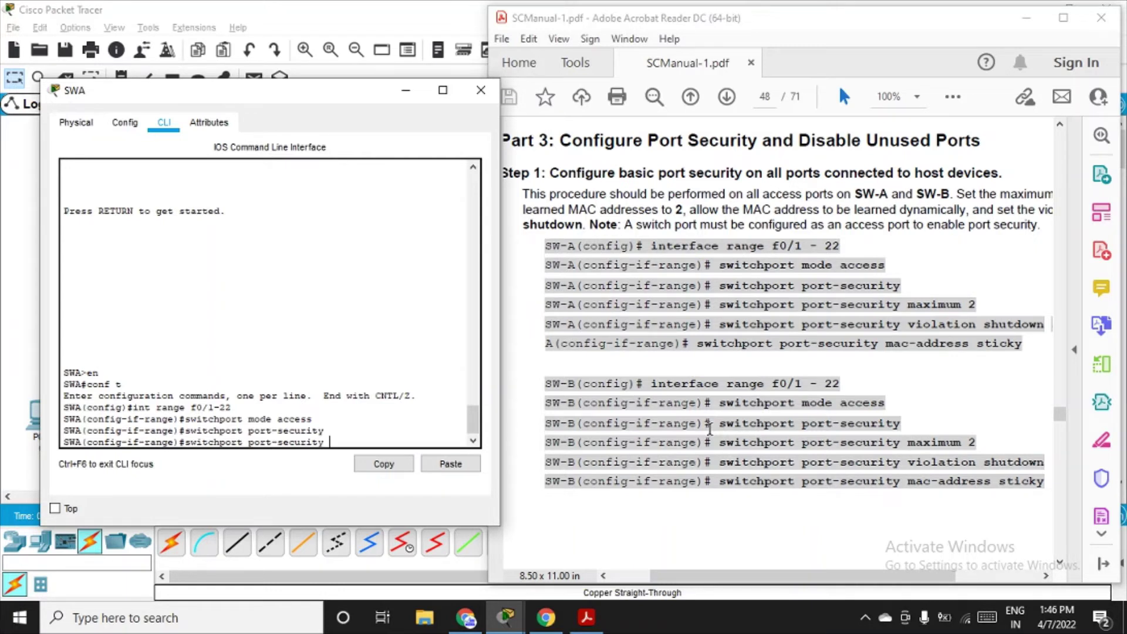
type("maximum 2")
key("Return")
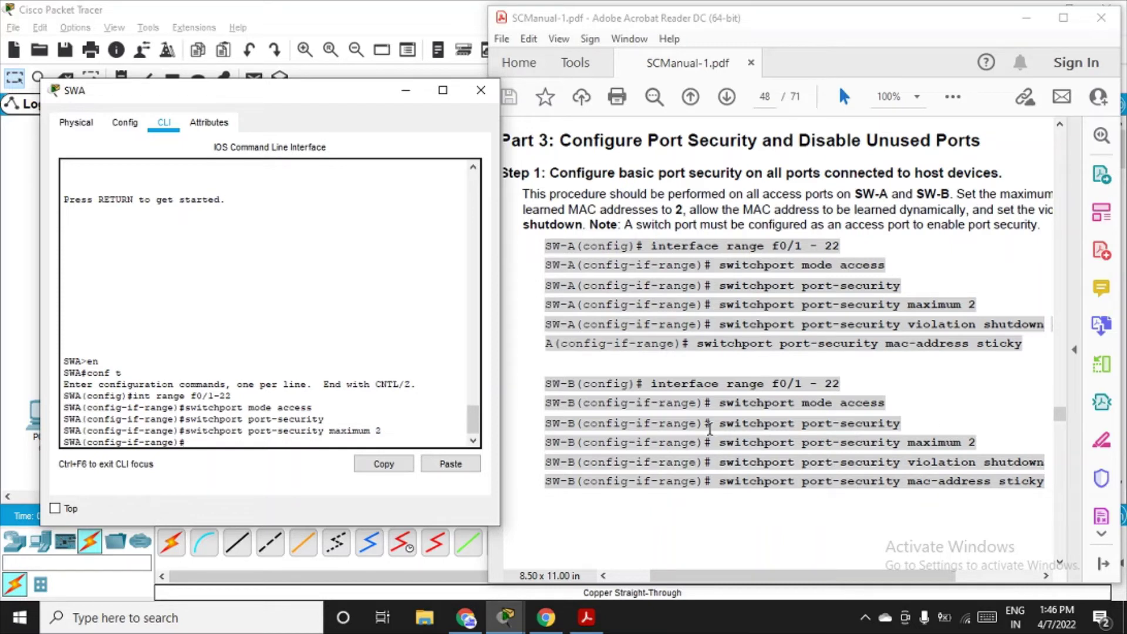
Step: Set the port security violation mode on SWA's selected ports with switchport port-security violation shutdown
key("Up")
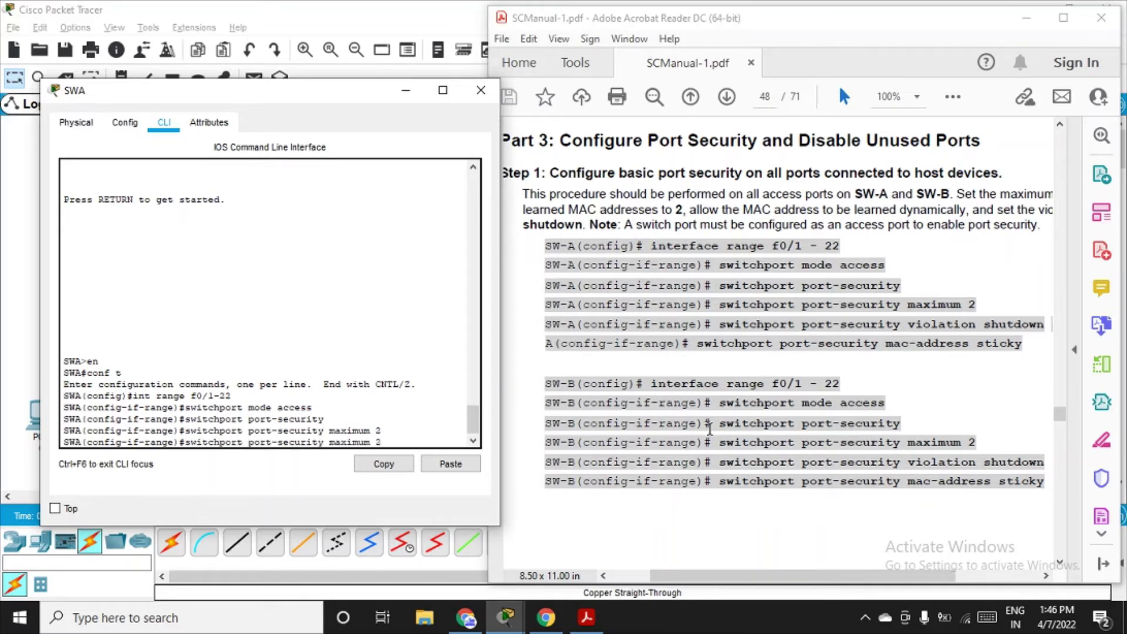
key("BackSpace")
key("BackSpace")
key("BackSpace")
key("BackSpace")
key("BackSpace")
key("BackSpace")
key("BackSpace")
key("BackSpace")
key("BackSpace")
key("BackSpace")
type("vil")
type("olati")
type("on shutdown")
key("Return")
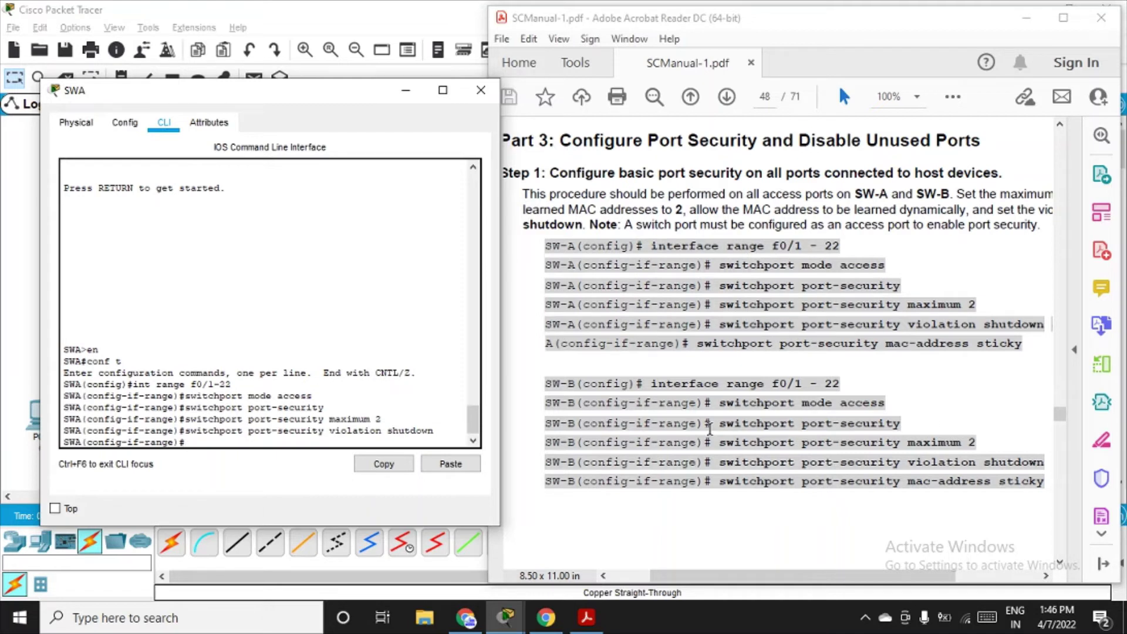
Step: Enable dynamic MAC address learning on SWA's selected ports with switchport port-security mac-address sticky
key("Up")
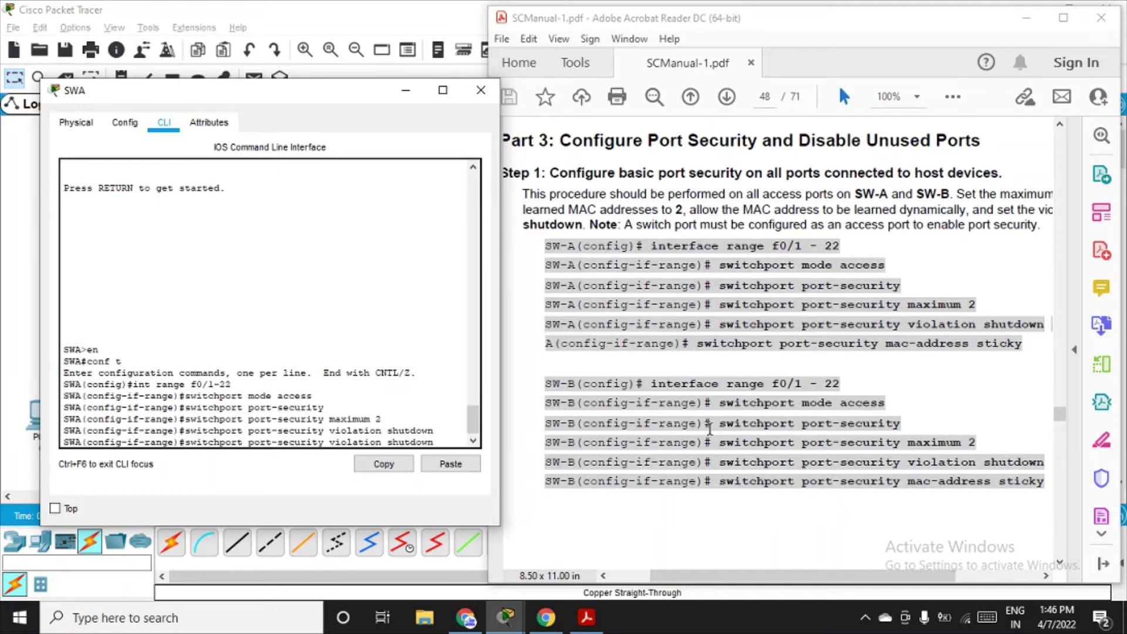
key("BackSpace")
key("BackSpace")
key("BackSpace")
key("BackSpace")
key("BackSpace")
key("BackSpace")
key("BackSpace")
key("BackSpace")
key("BackSpace")
key("BackSpace")
key("BackSpace")
key("BackSpace")
key("BackSpace")
key("BackSpace")
key("BackSpace")
key("BackSpace")
key("BackSpace")
type("mack")
type("-addre")
type("ss stick")
key("Return")
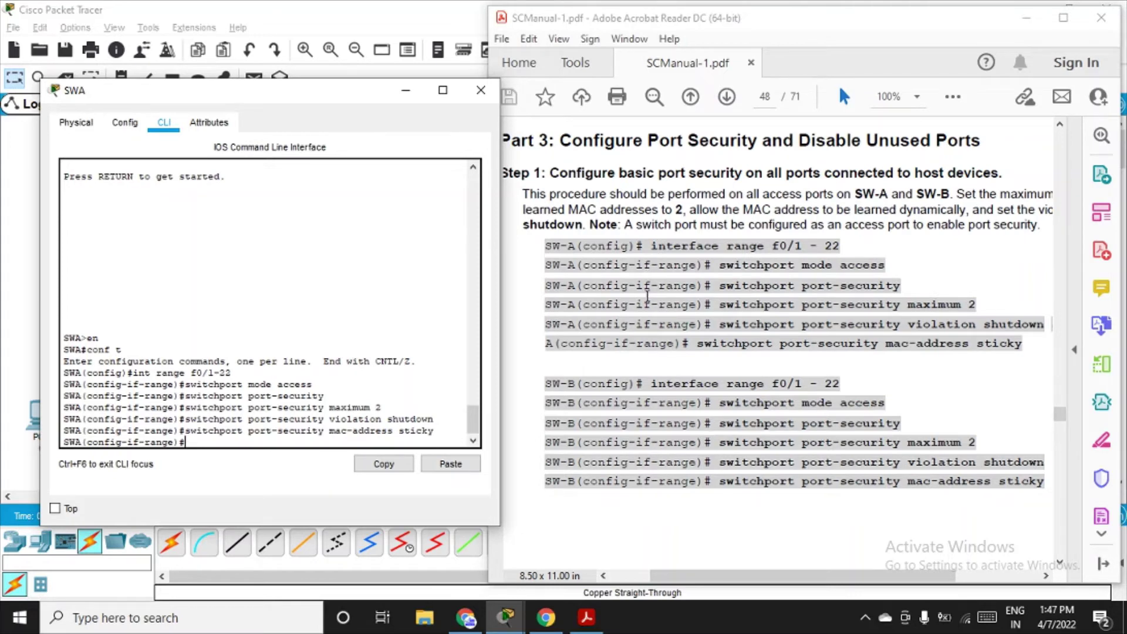
Step: Exit SWA's interface and global configuration modes back to the privileged prompt
scroll(646, 288, "down", 1)
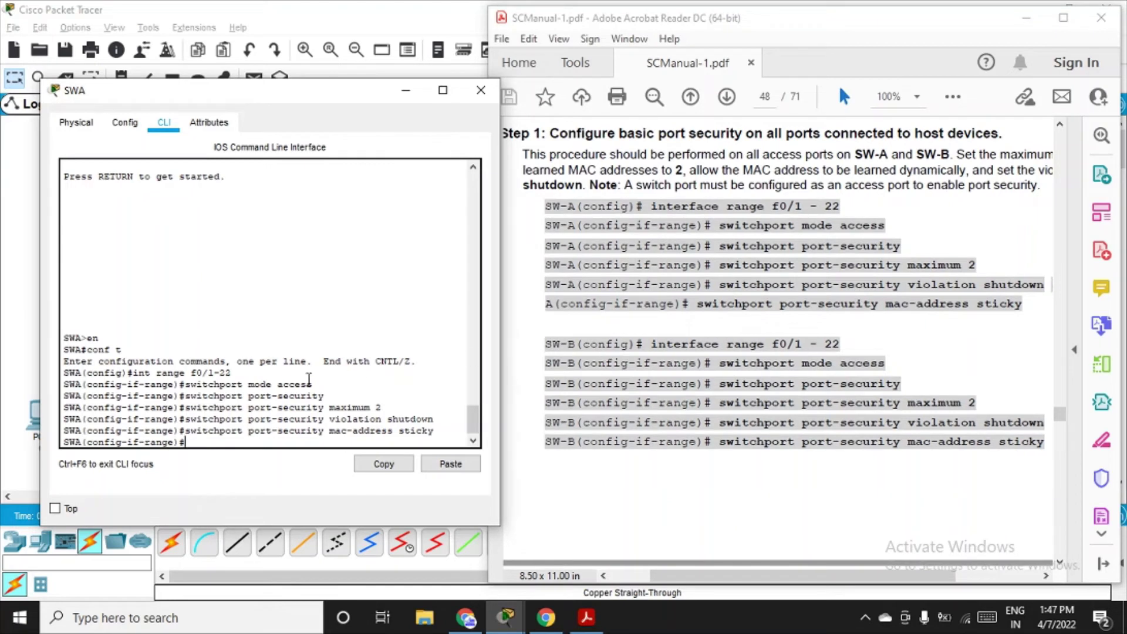
type("exit")
key("Return")
type("ex")
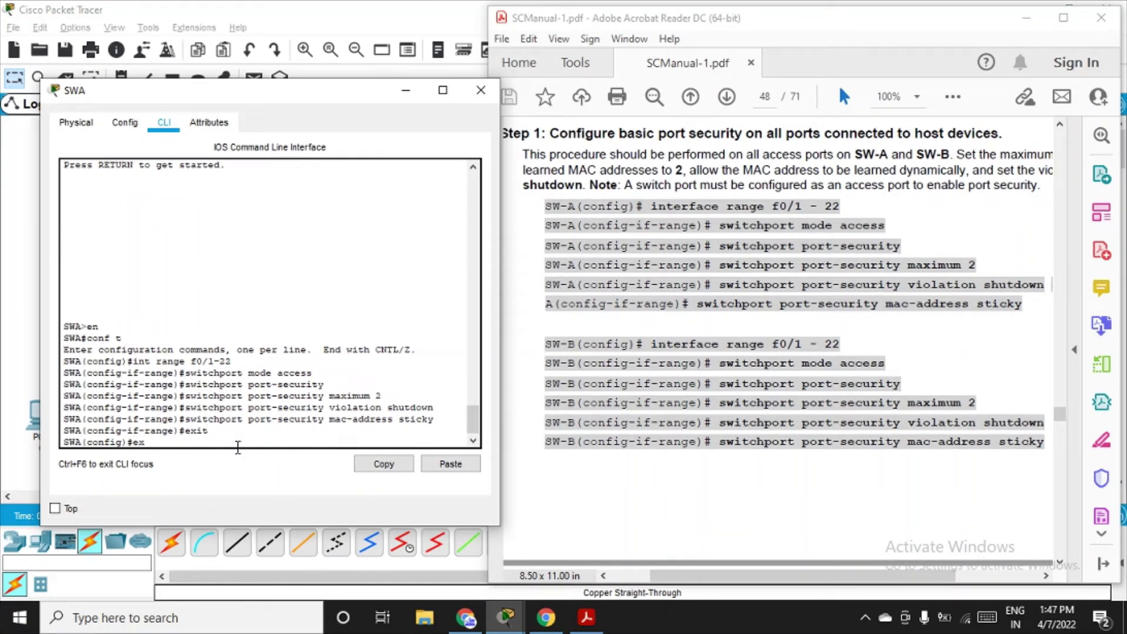
type("it")
key("Return")
key("Return")
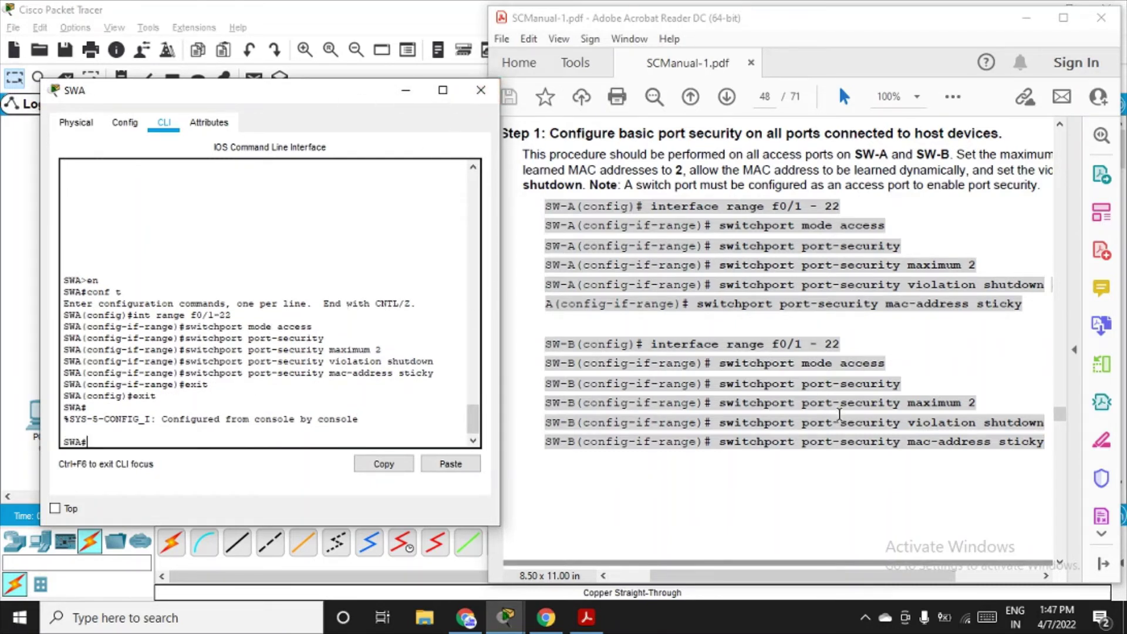
Step: Open SWB's command line in place of SWA's and enter global configuration mode with en and conf t
left_click(481, 90)
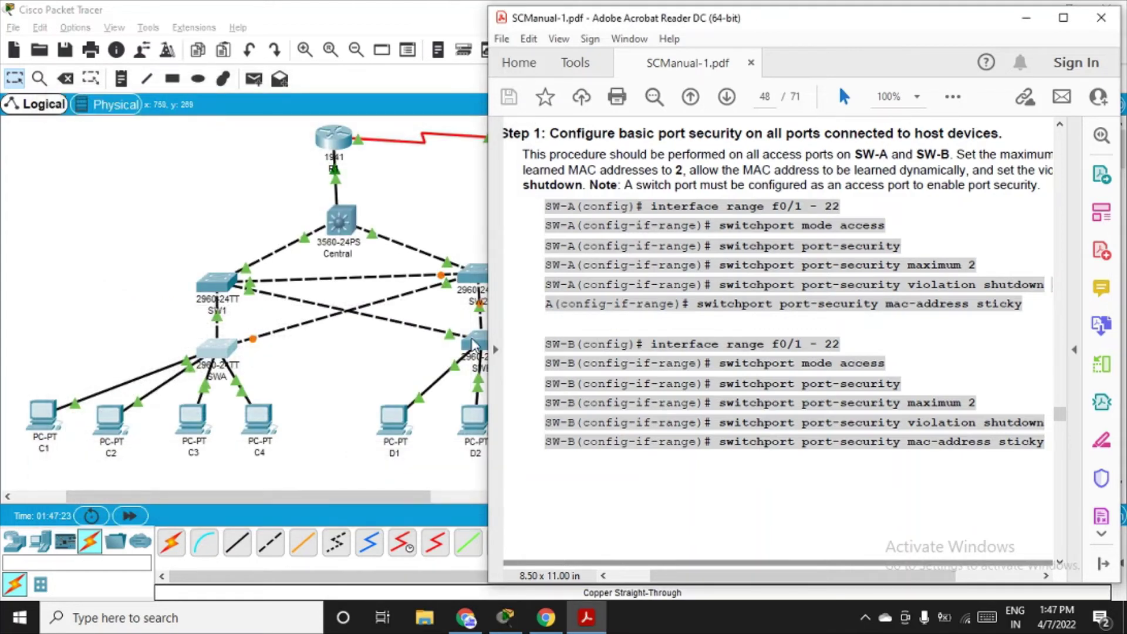
left_click(475, 343)
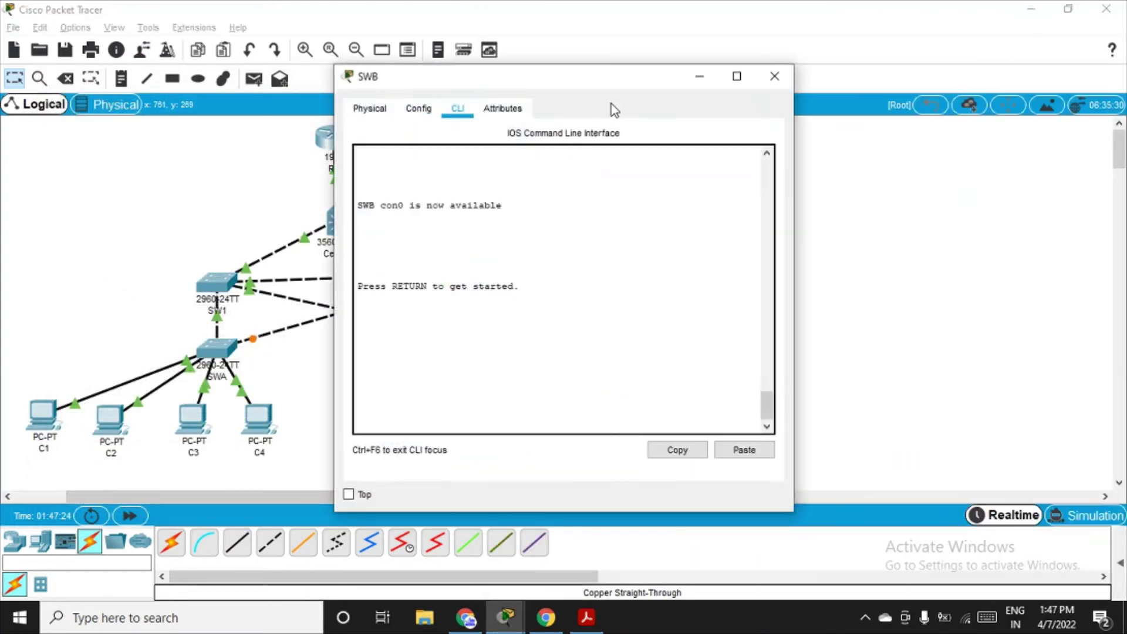
left_click_drag(624, 85, 308, 80)
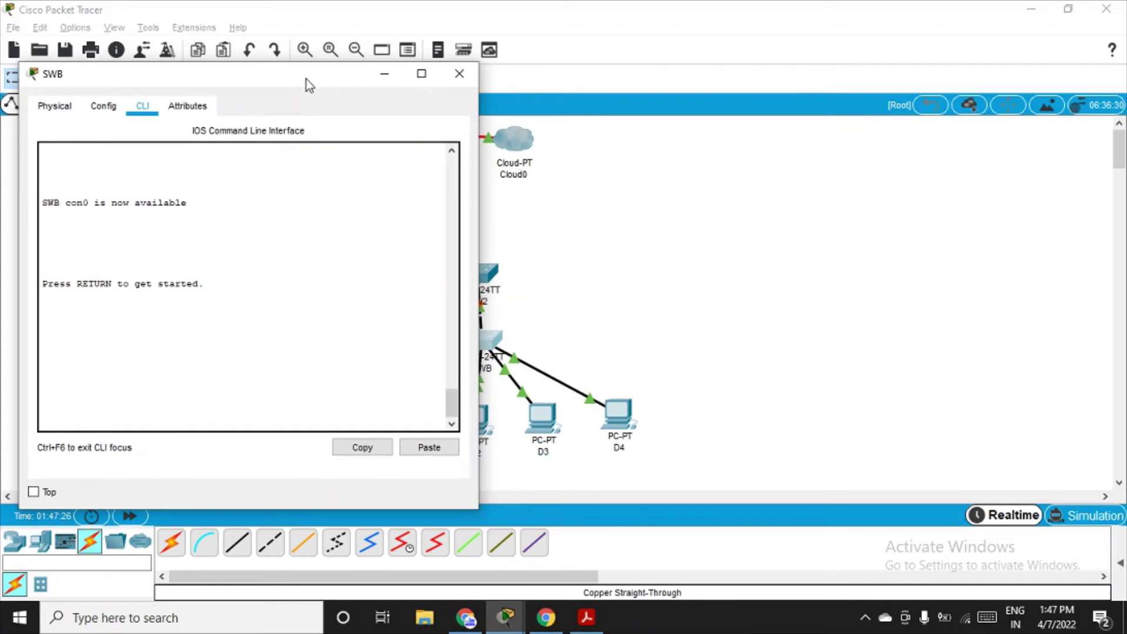
key("Return")
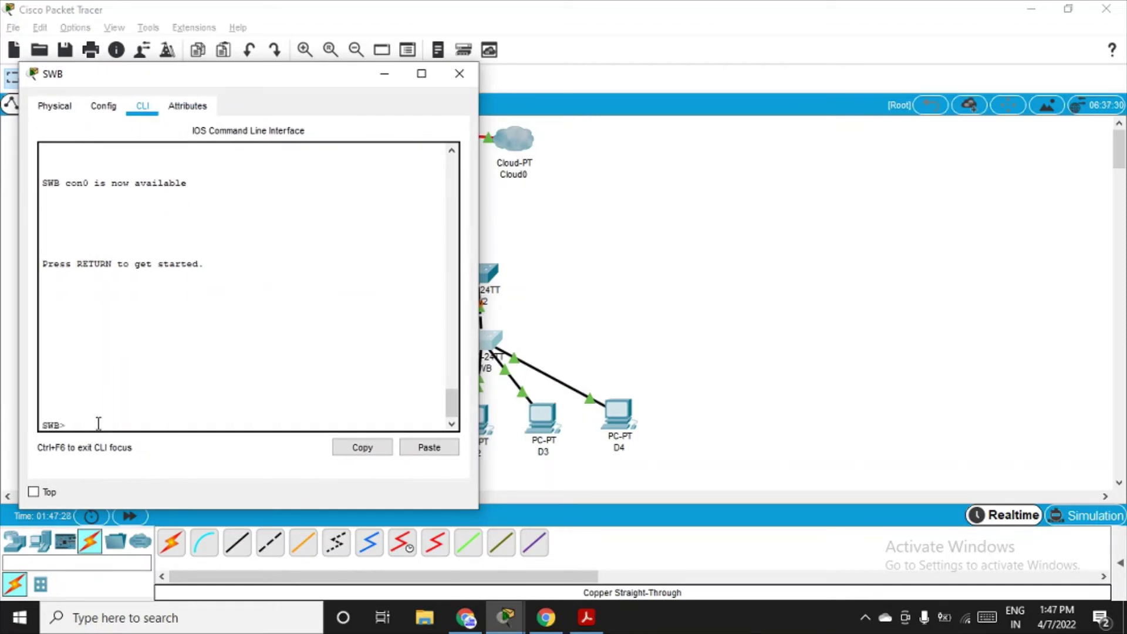
type("en")
key("Return")
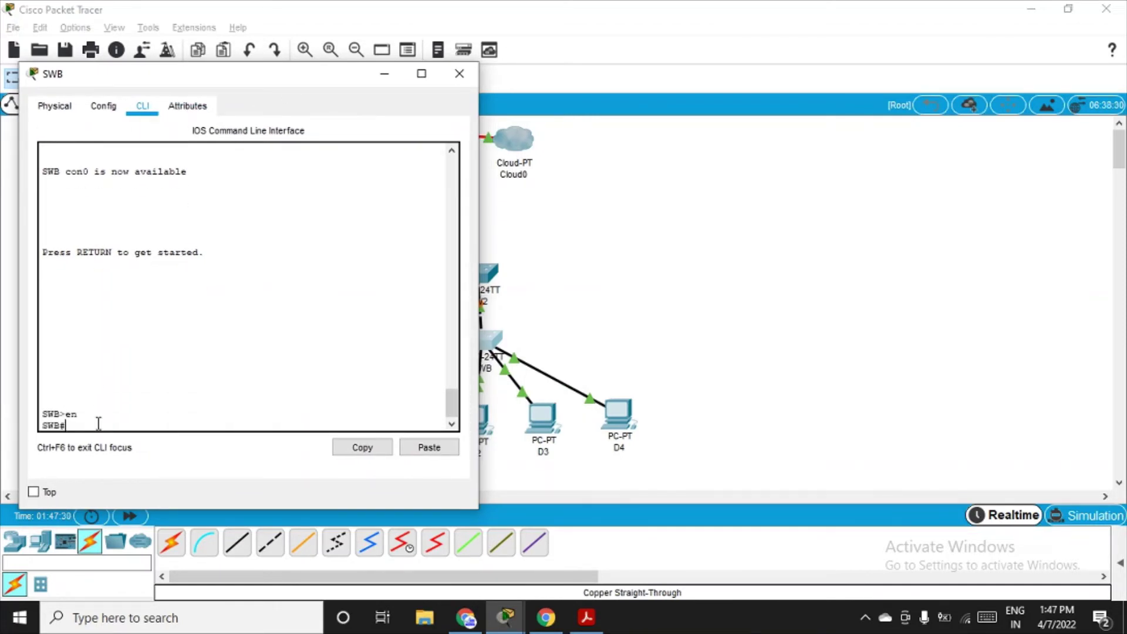
type("conf t")
key("Return")
Step: Paste the manual's SW-B commands to secure interface range f0/1 - 22 as access ports with maximum 2, violation shutdown and sticky MAC learning
left_click(587, 617)
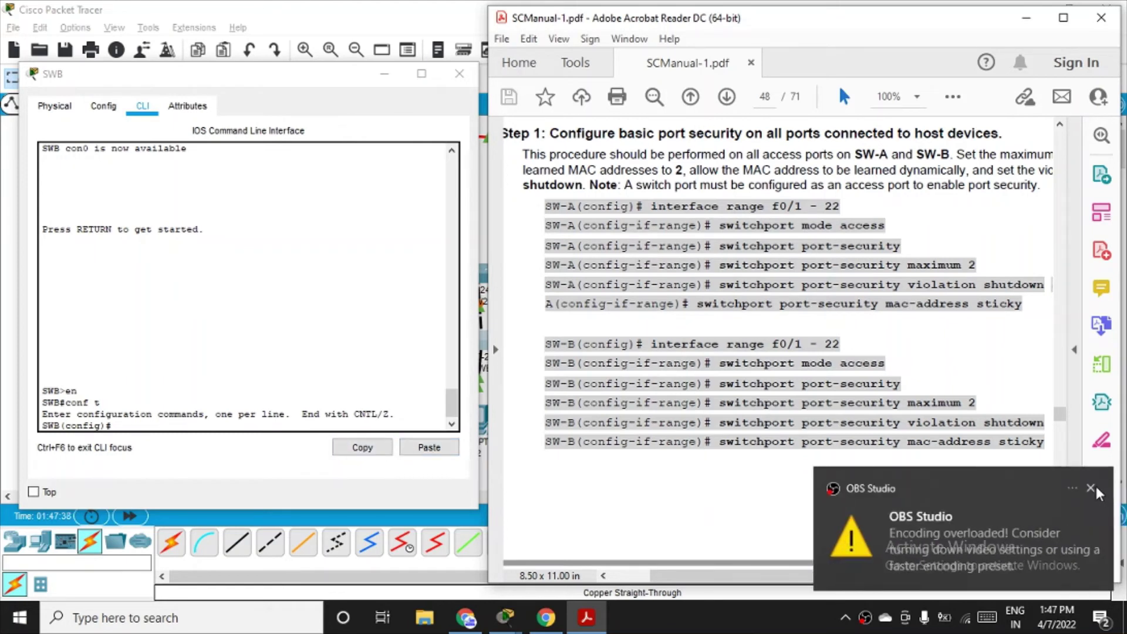
left_click(906, 489)
left_click(426, 448)
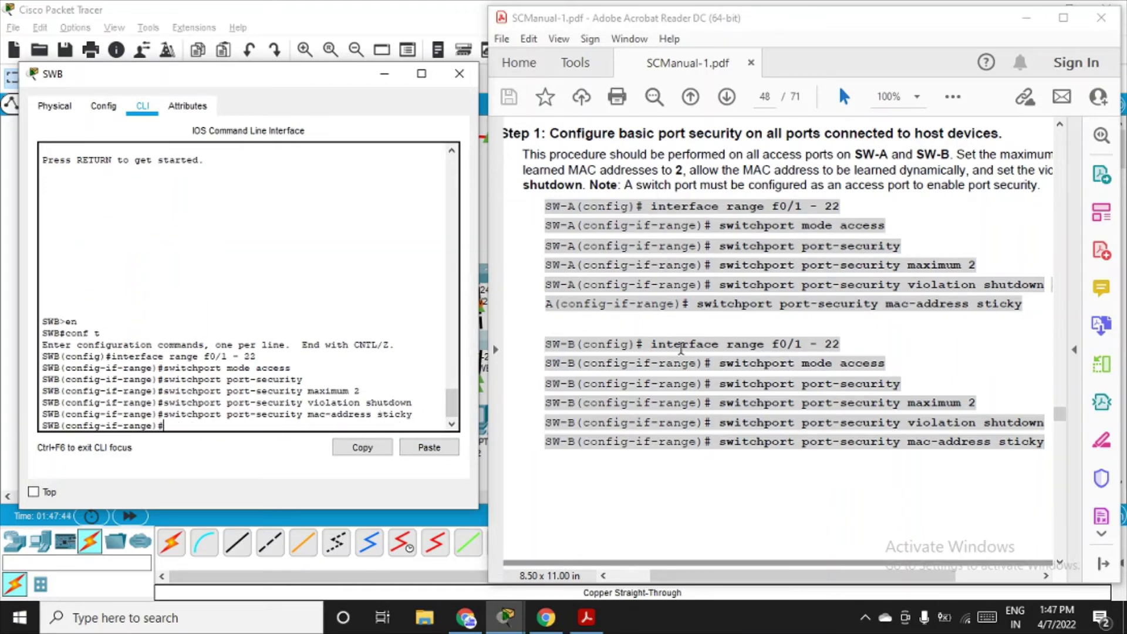
Step: Copy the command show port-security interface f0/1 from Step 2, Verify port security, in the lab manual
scroll(724, 233, "down", 3)
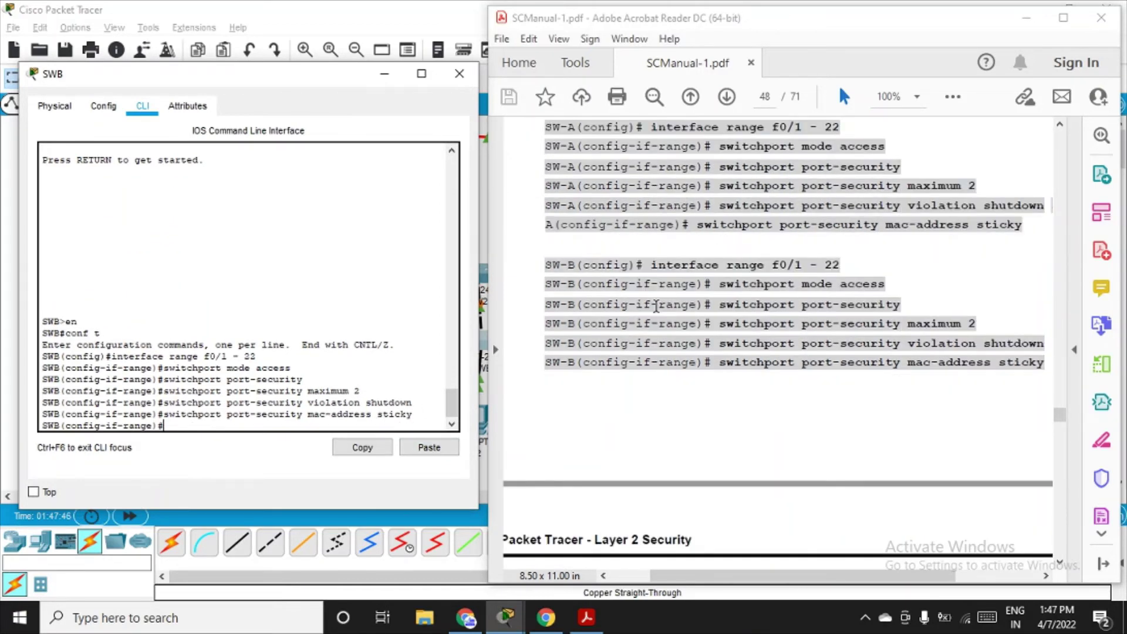
scroll(657, 312, "down", 3)
scroll(657, 313, "down", 3)
scroll(656, 306, "down", 3)
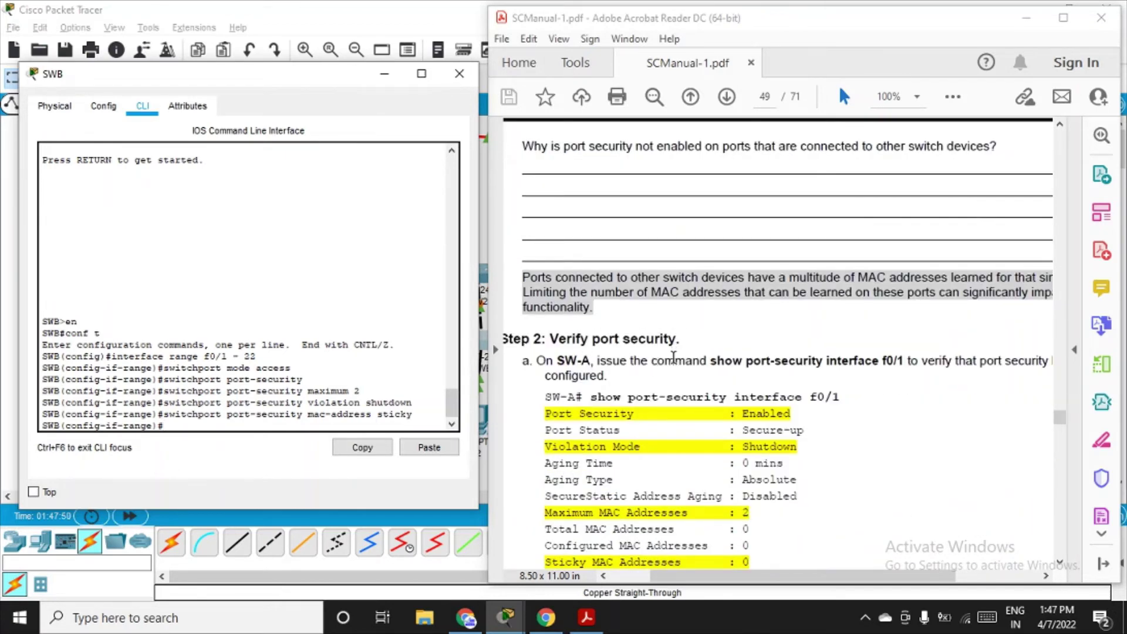
scroll(675, 358, "down", 2)
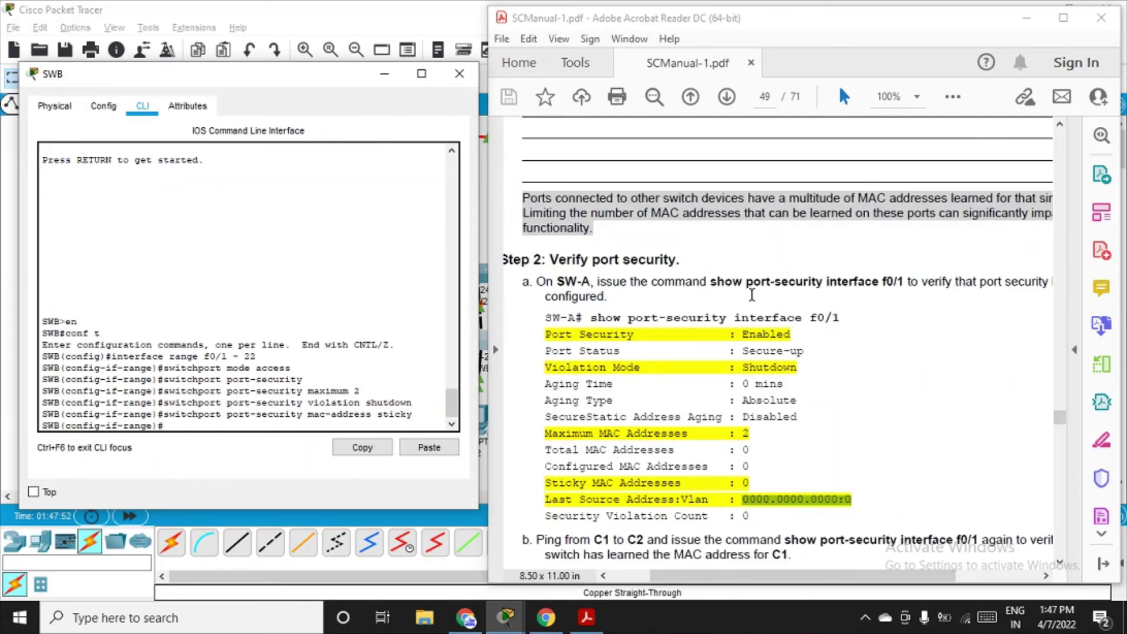
left_click_drag(711, 283, 903, 287)
key("ctrl+c")
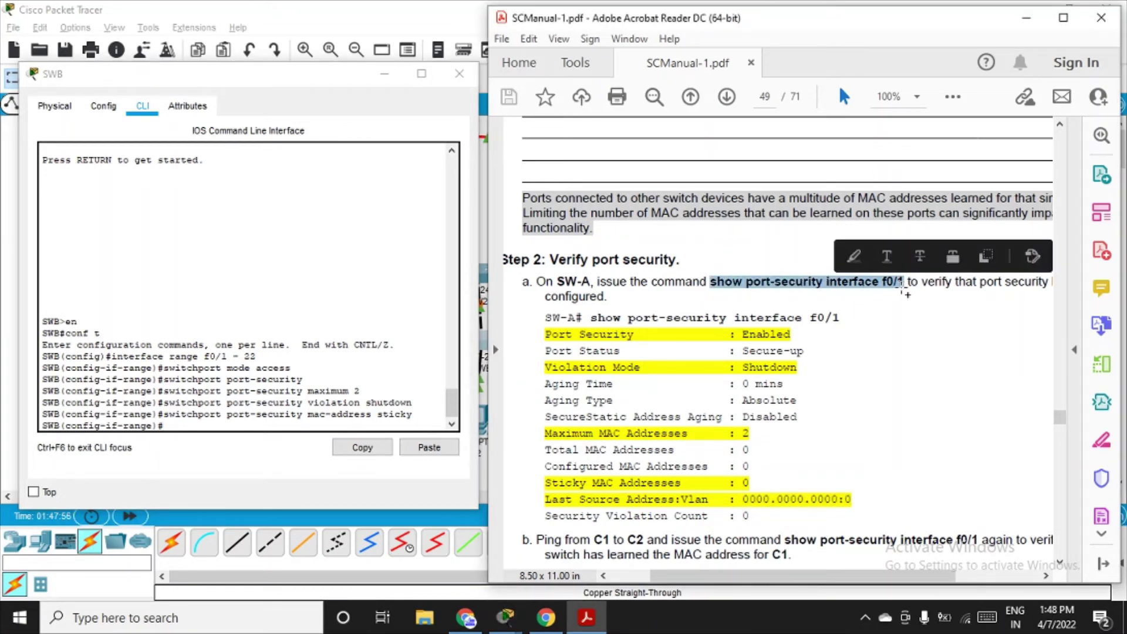
Step: Switch from SWB to SWA's command line and run show port-security interface f0/1 there
left_click(191, 422)
left_click(459, 74)
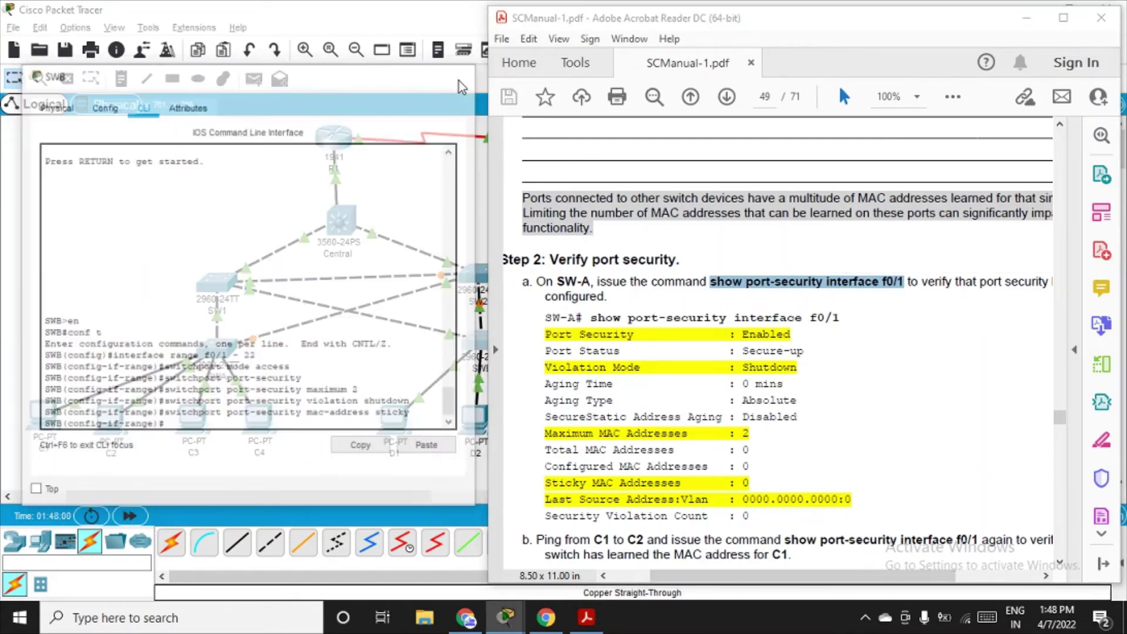
left_click(229, 350)
left_click(229, 350)
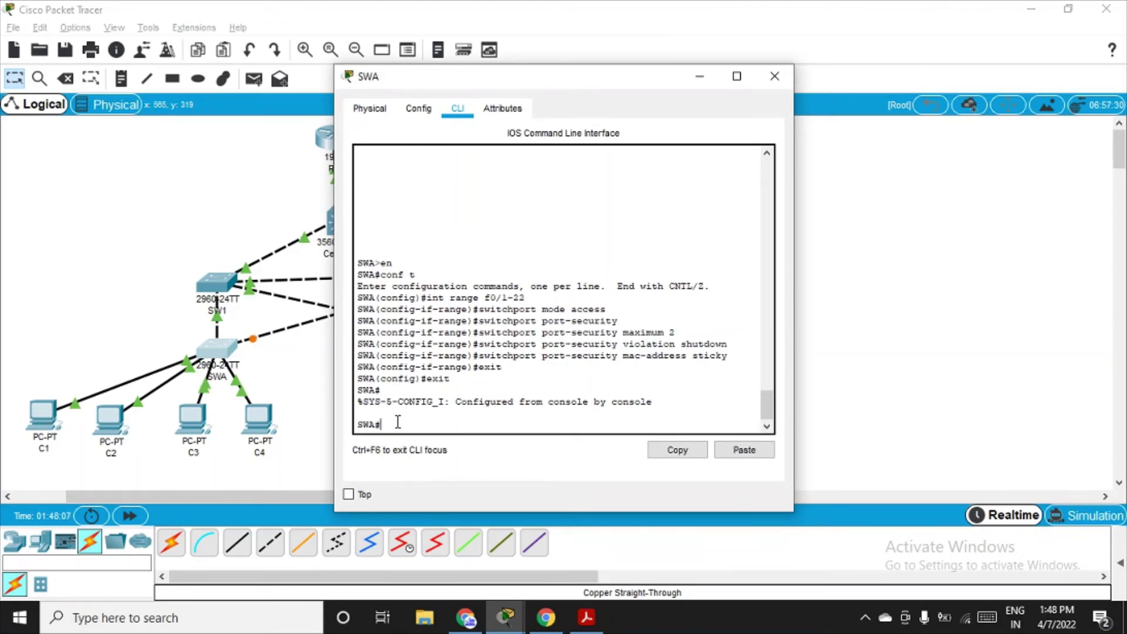
left_click_drag(642, 79, 367, 50)
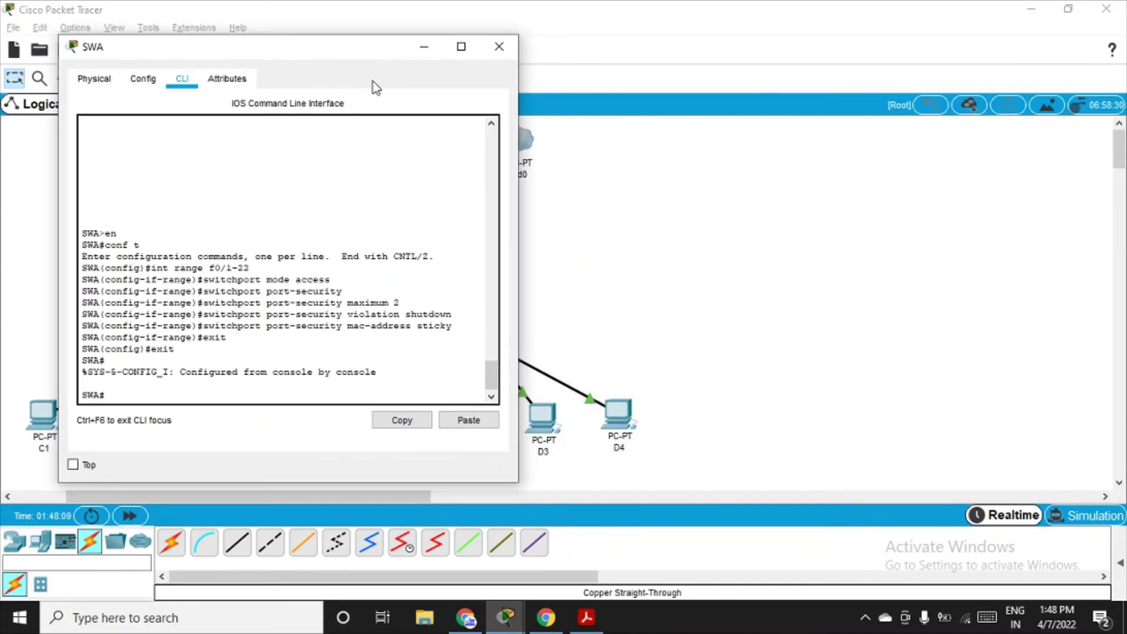
left_click(586, 617)
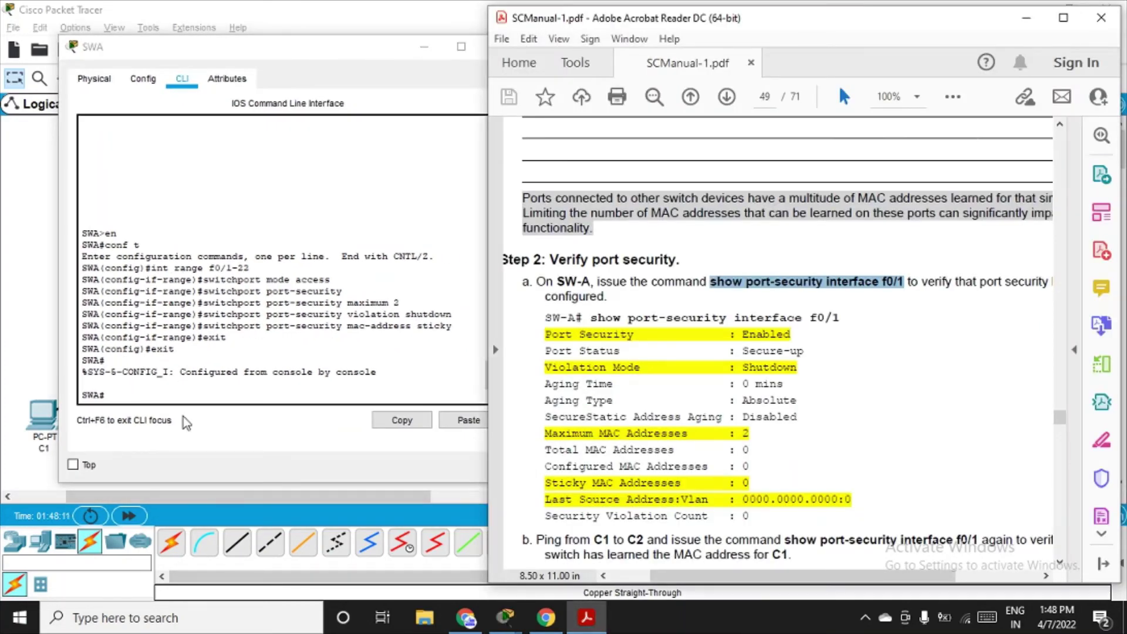
left_click(462, 415)
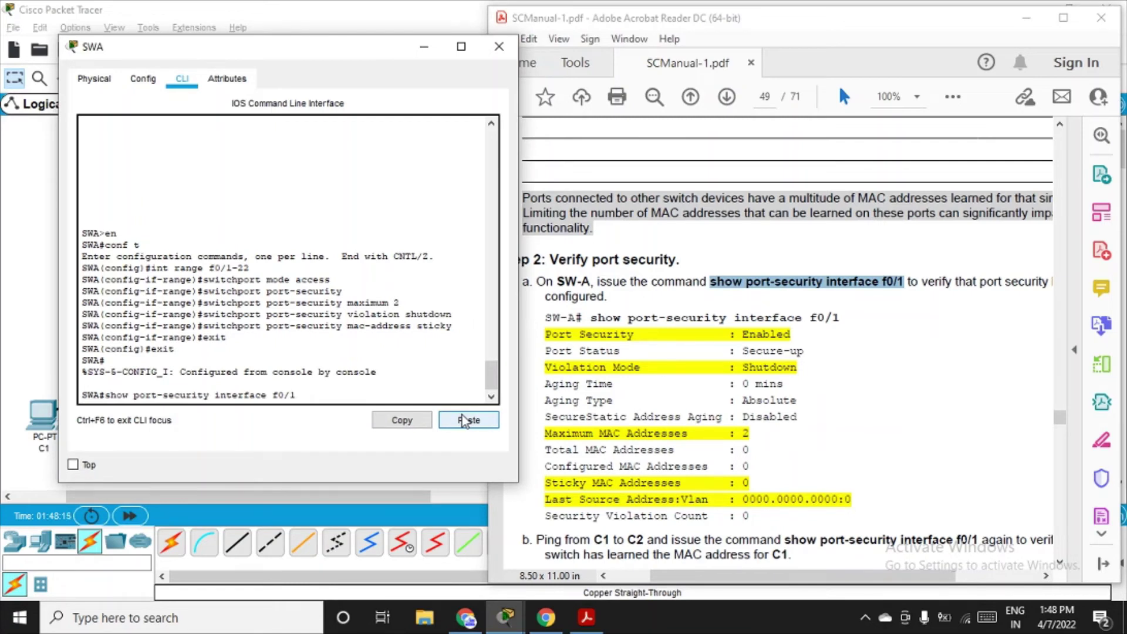
key("Return")
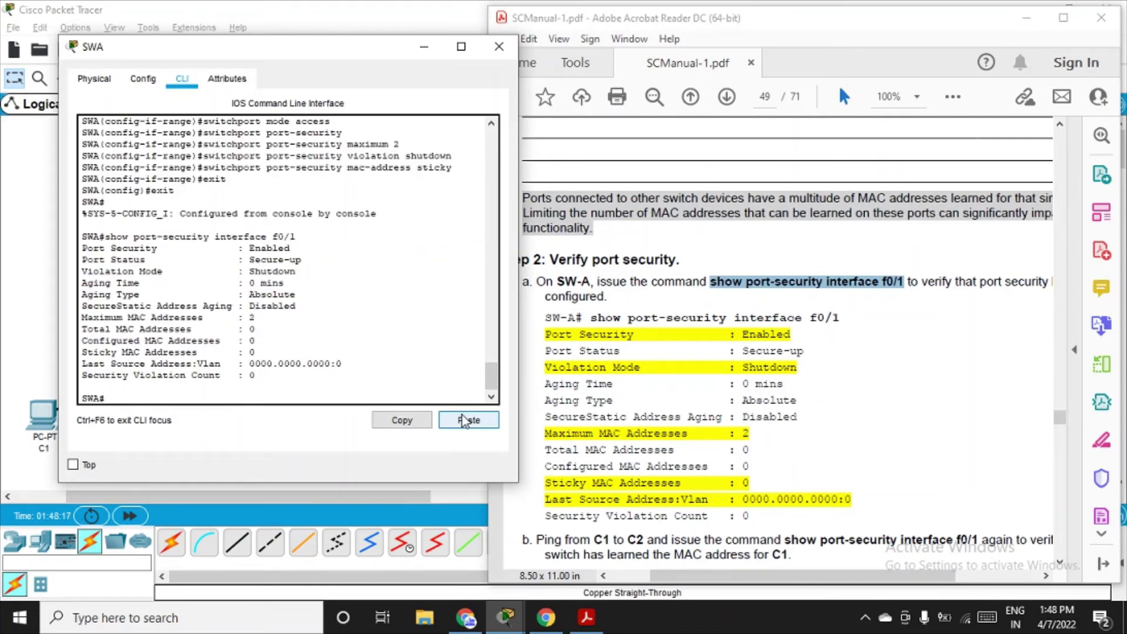
Step: Examine the port status, violation mode, maximum MAC addresses and last source address in SWA's f0/1 port security output
left_click_drag(124, 248, 302, 262)
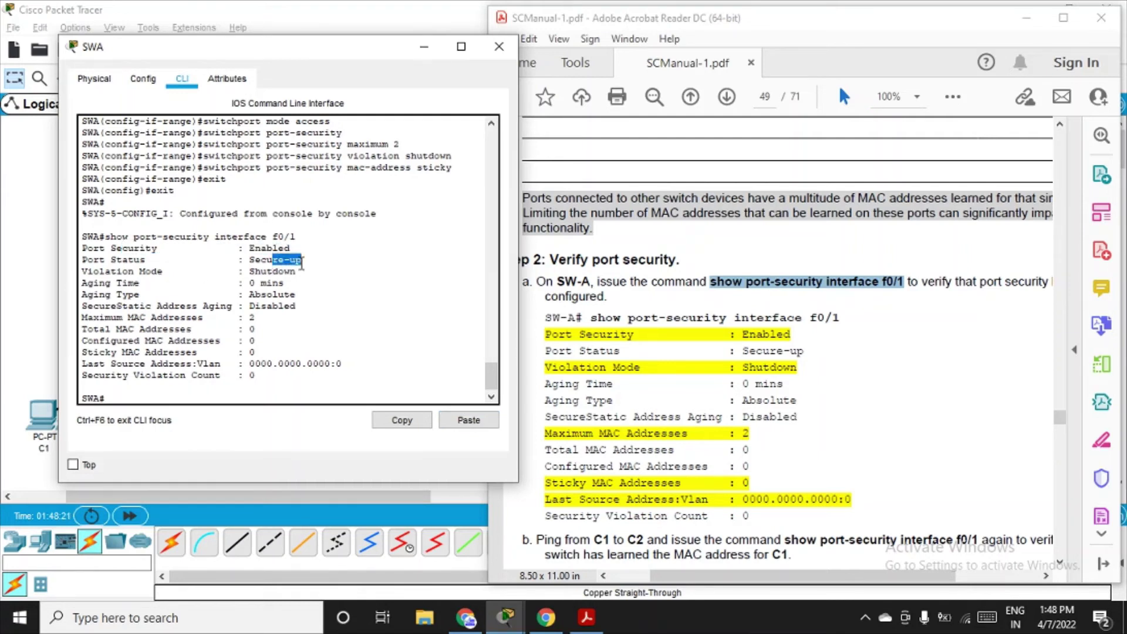
left_click_drag(117, 272, 246, 272)
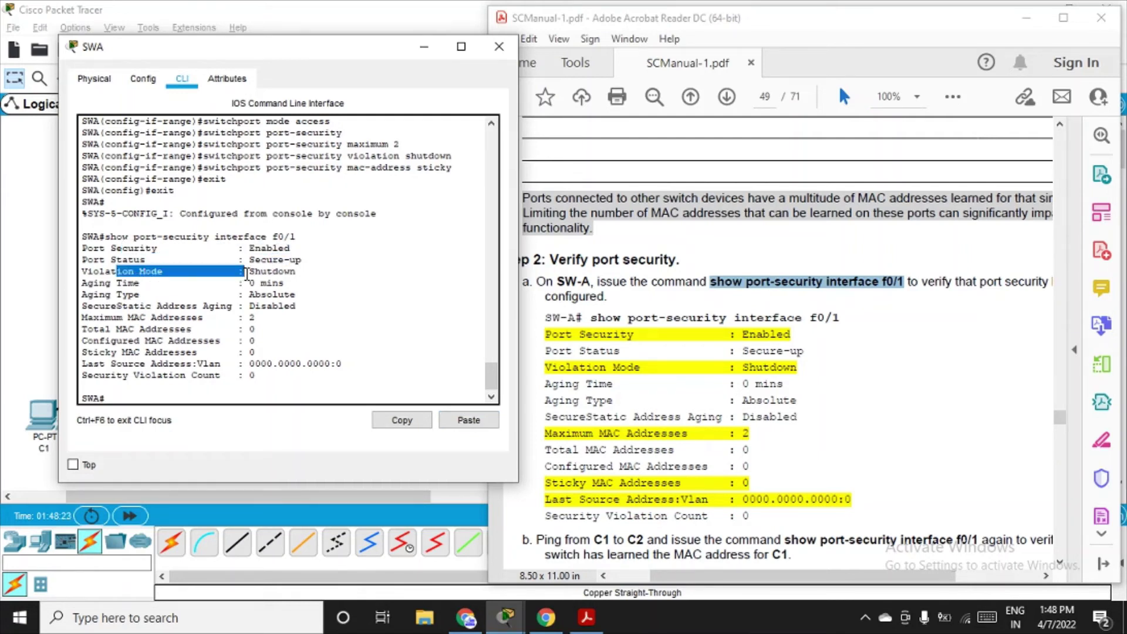
left_click(288, 270)
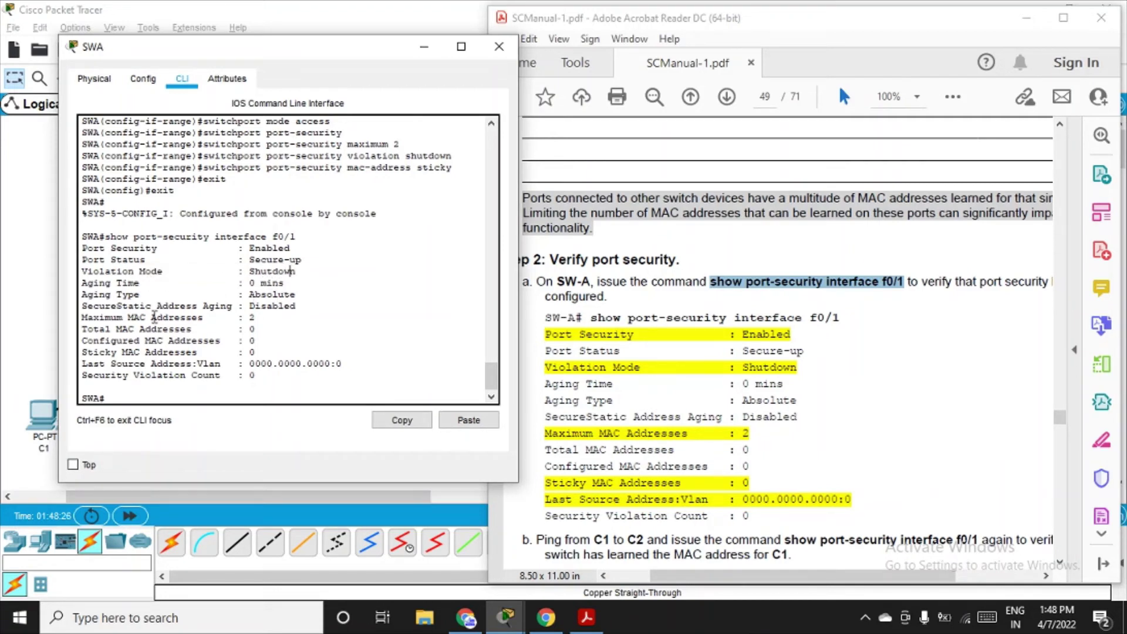
left_click_drag(112, 318, 259, 319)
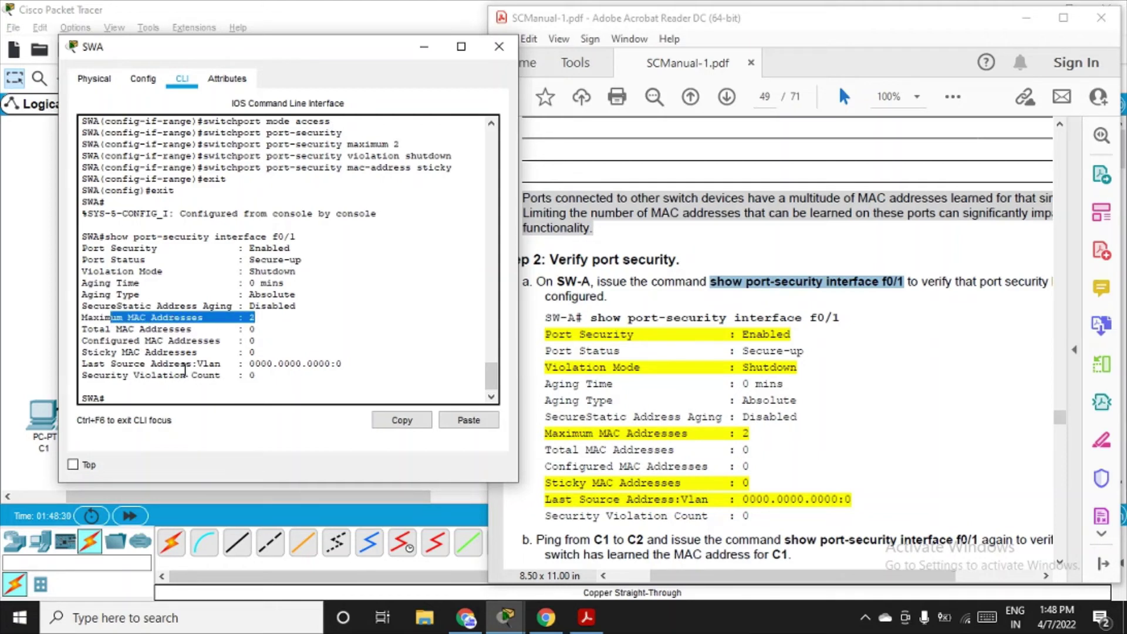
left_click_drag(99, 364, 295, 367)
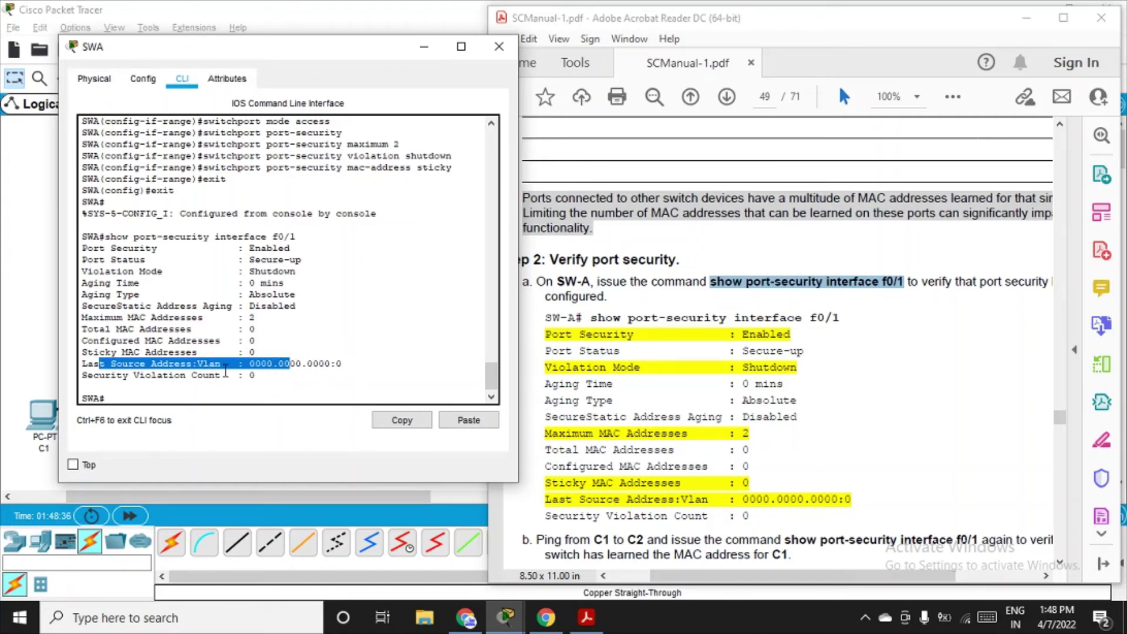
scroll(220, 374, "down", 1)
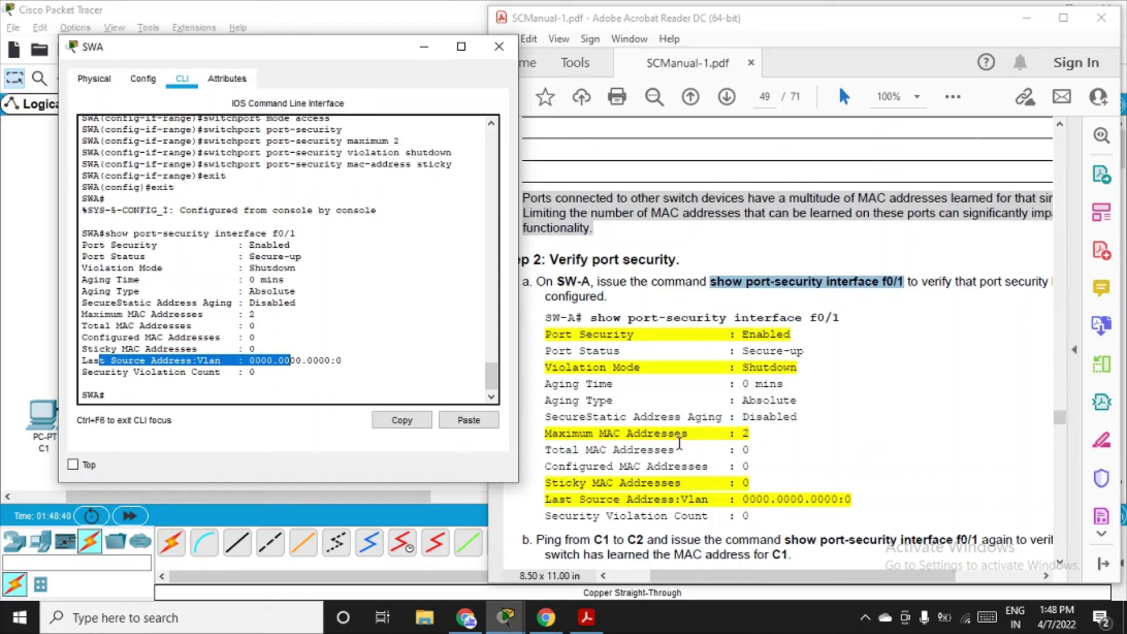
Step: Read the manual's instruction to ping from C1 to C2, and check C1's IP configuration
scroll(673, 496, "down", 3)
scroll(671, 512, "down", 3)
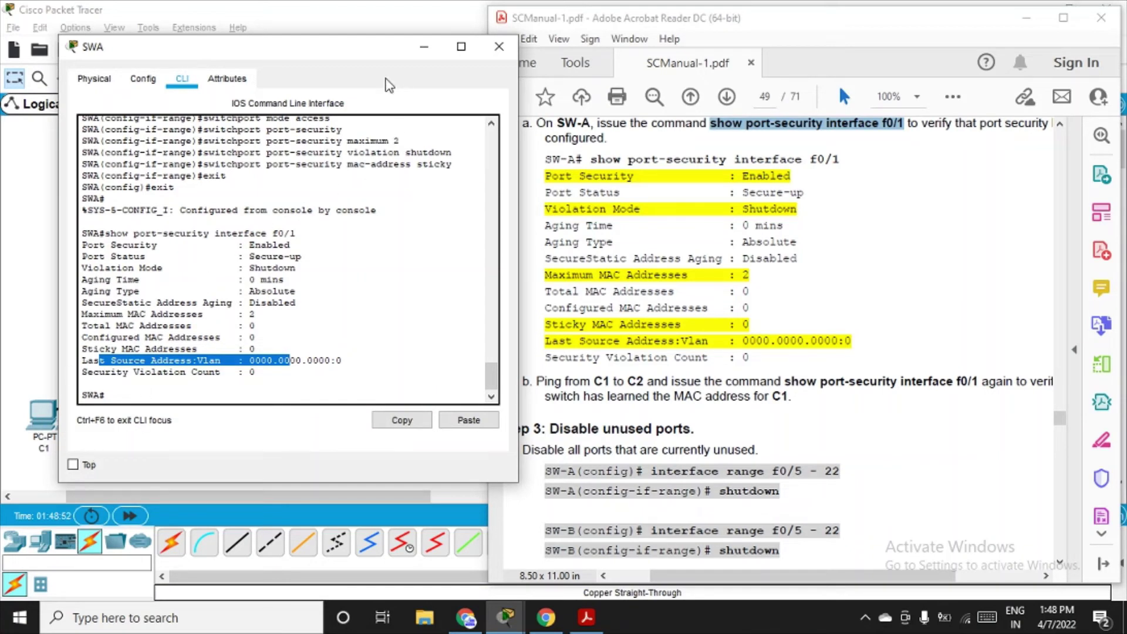
left_click_drag(343, 47, 344, 66)
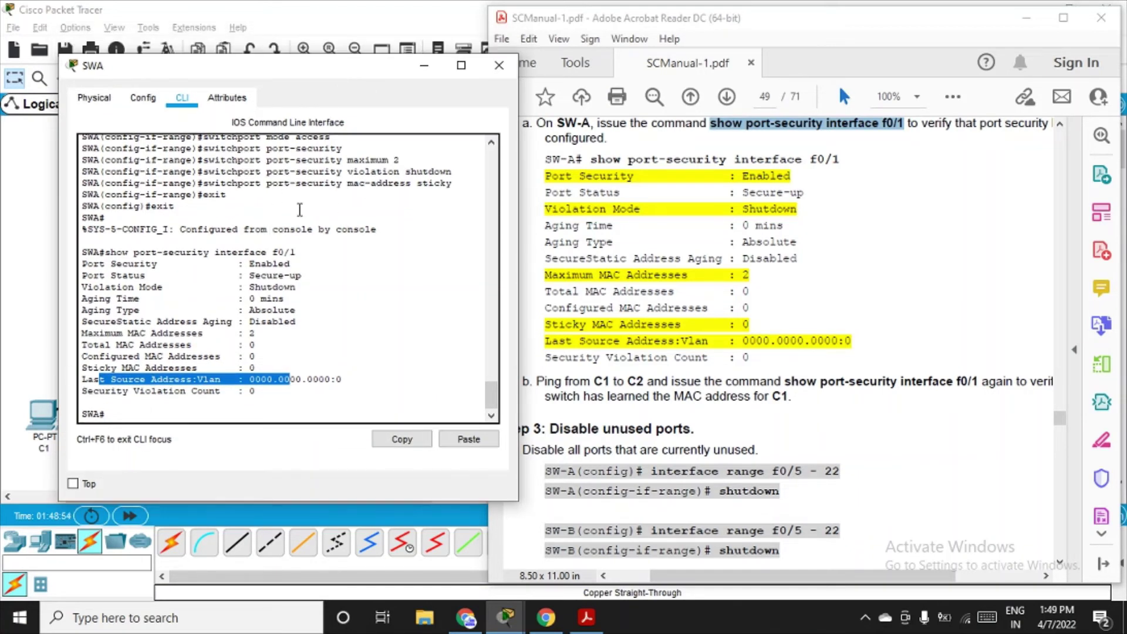
left_click(499, 65)
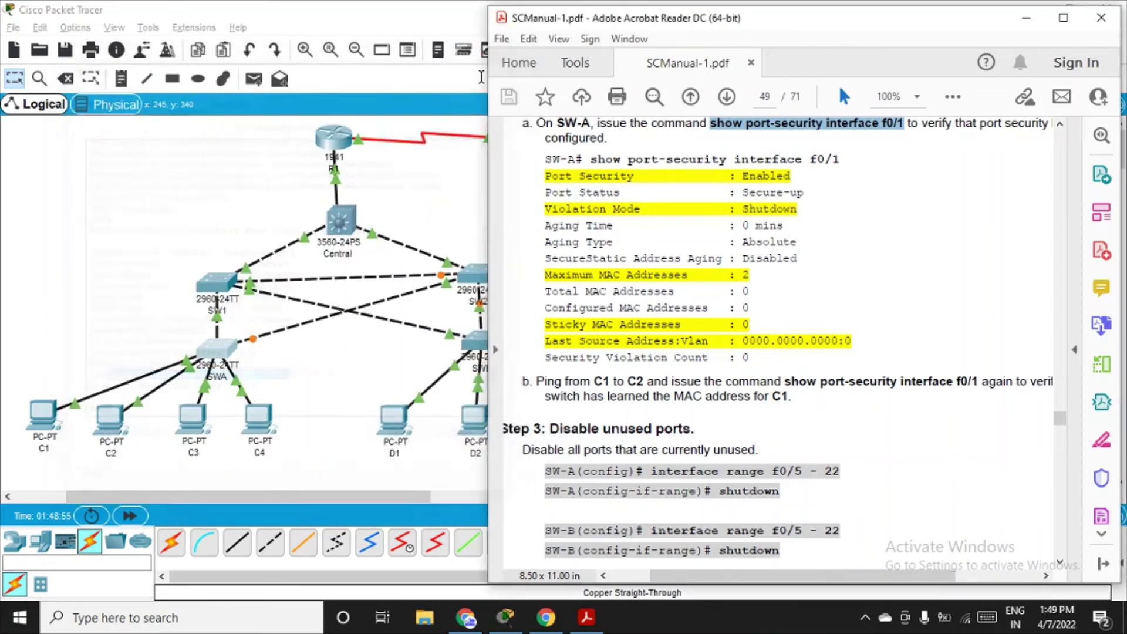
left_click(50, 428)
left_click(51, 428)
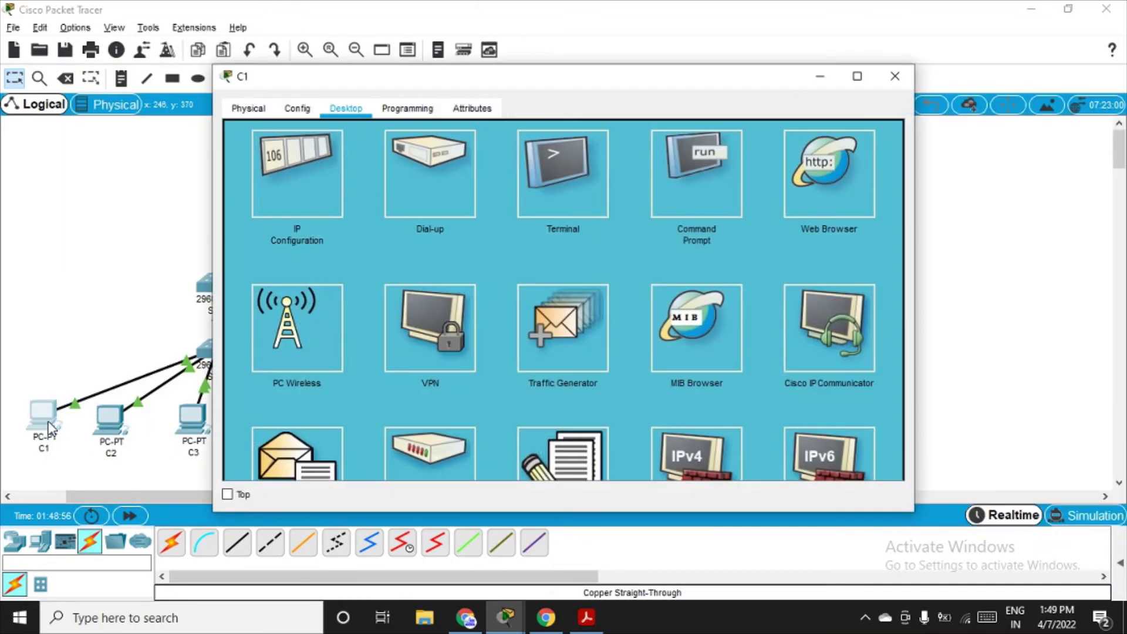
left_click(315, 157)
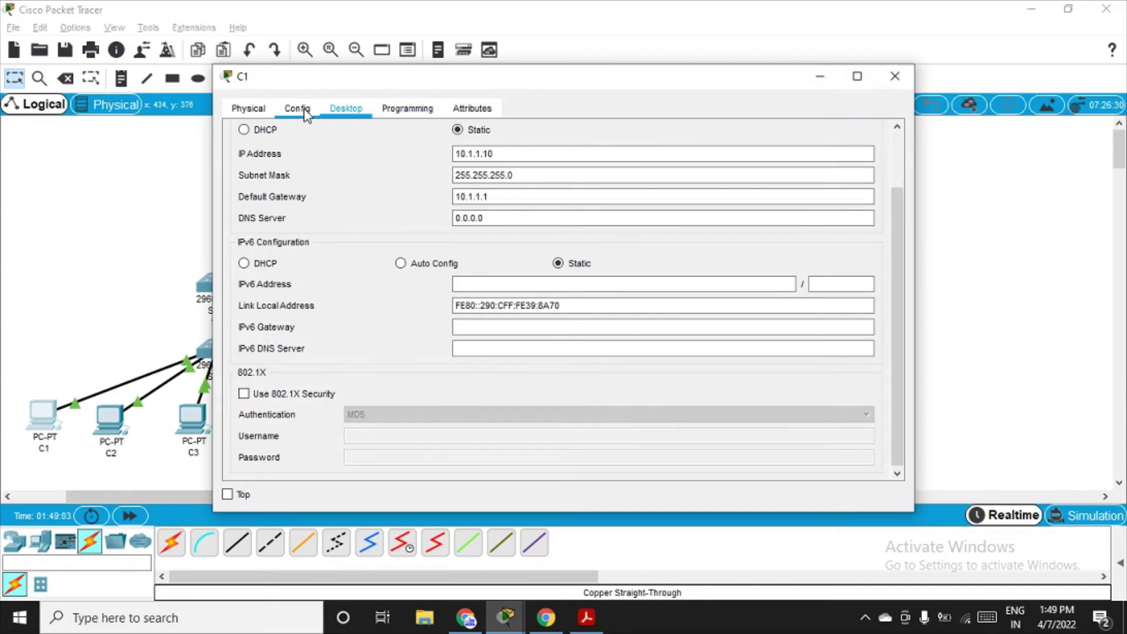
scroll(838, 195, "up", 1)
scroll(839, 195, "up", 1)
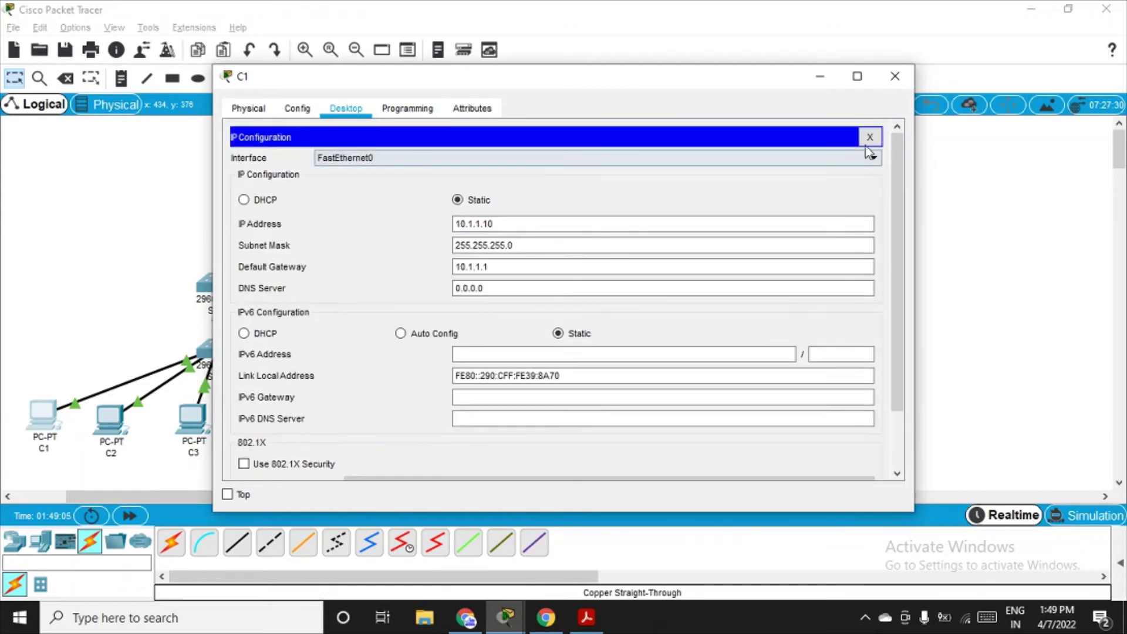
left_click(870, 141)
Step: Ping C2 at 10.1.1.11 from C1's Command Prompt
left_click(694, 172)
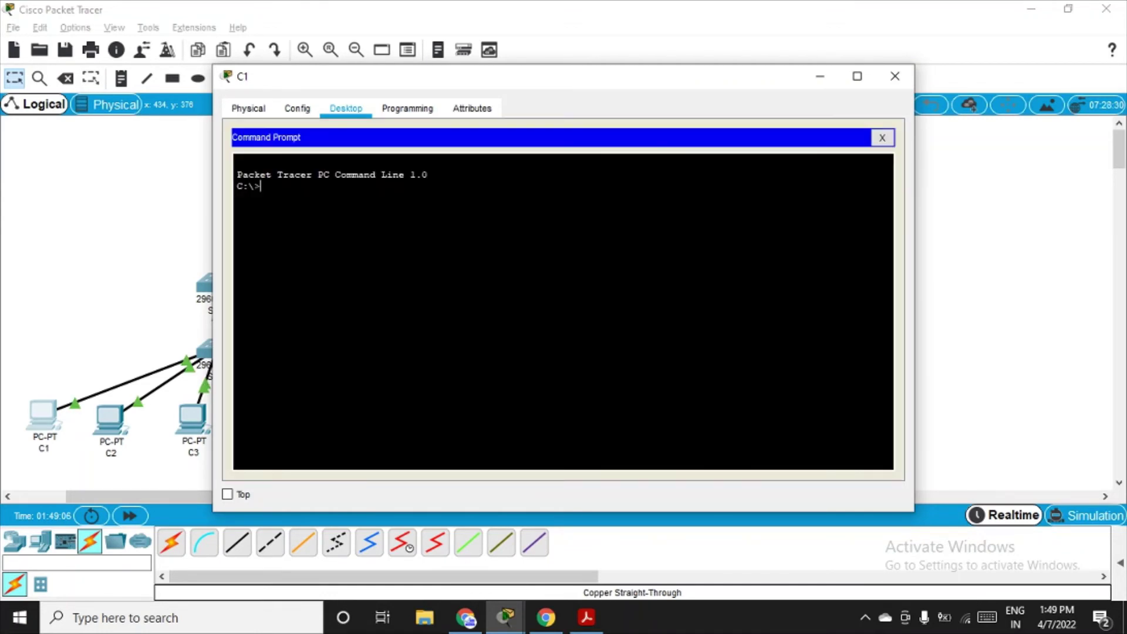
type("ping 10.1.1.11")
key("Return")
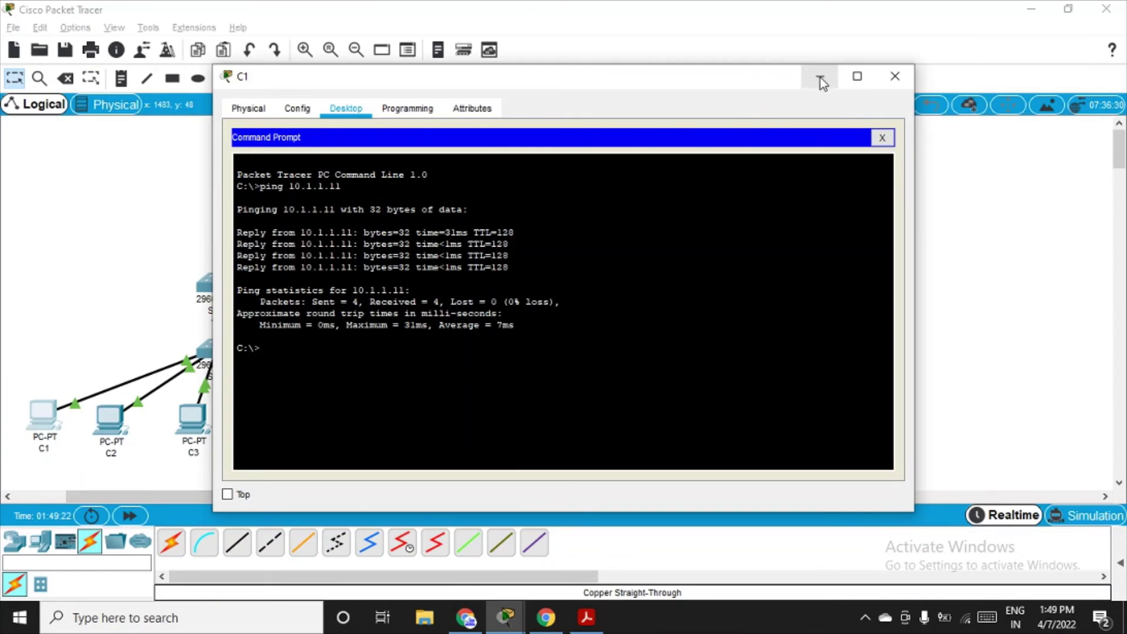
Step: Rerun show port-security interface f0/1 on SWA beside the manual, and examine the last source address and total MAC addresses
left_click(895, 76)
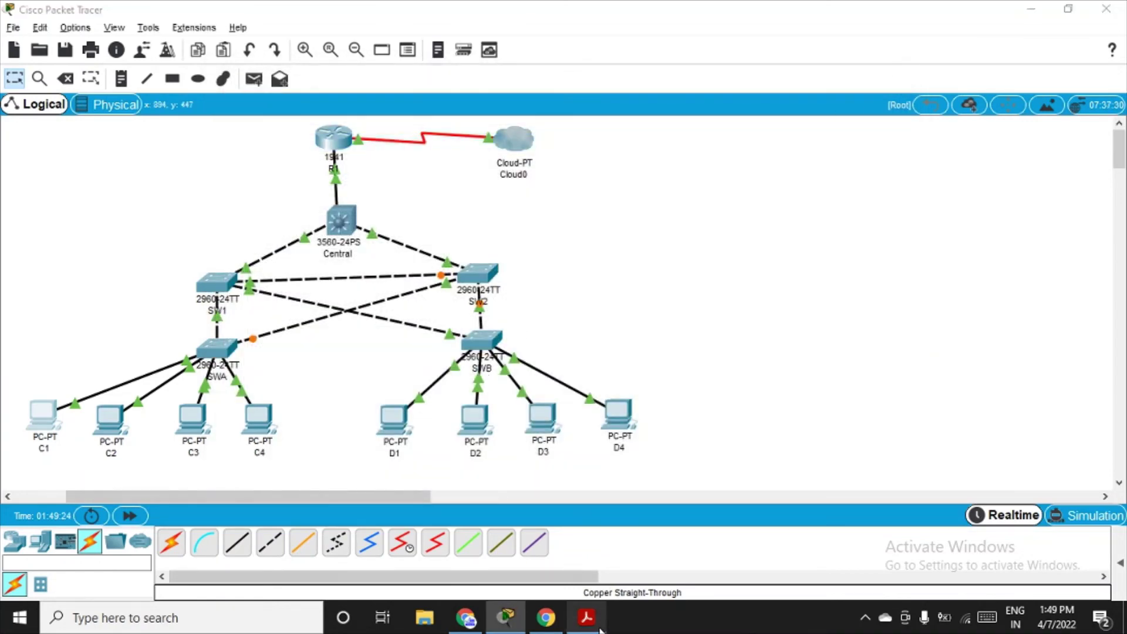
left_click(587, 618)
left_click(233, 346)
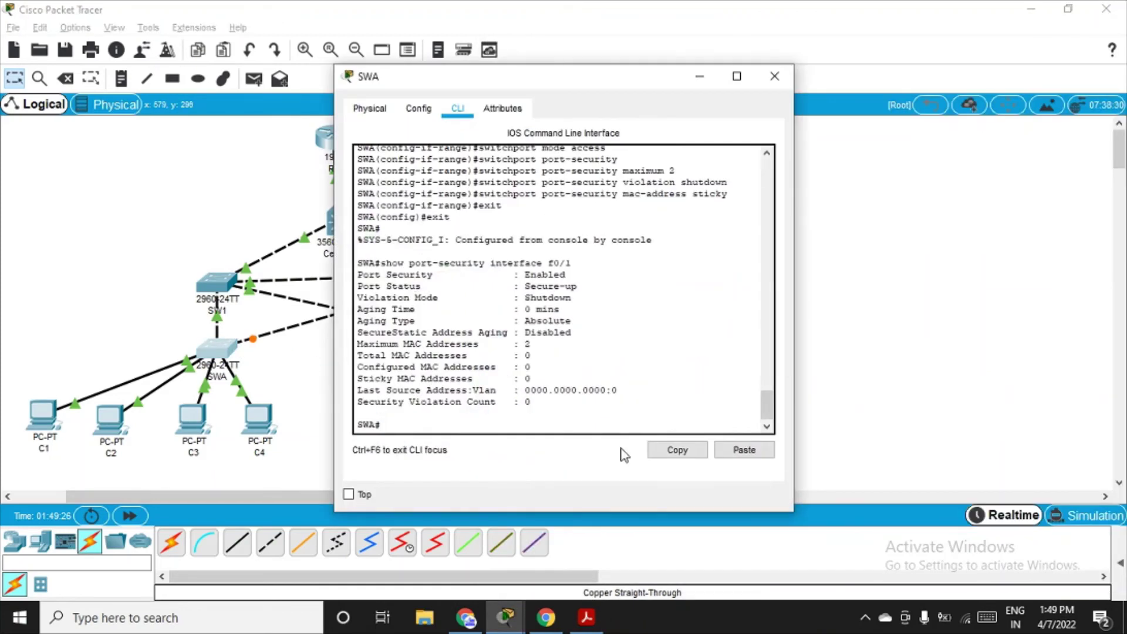
left_click(587, 617)
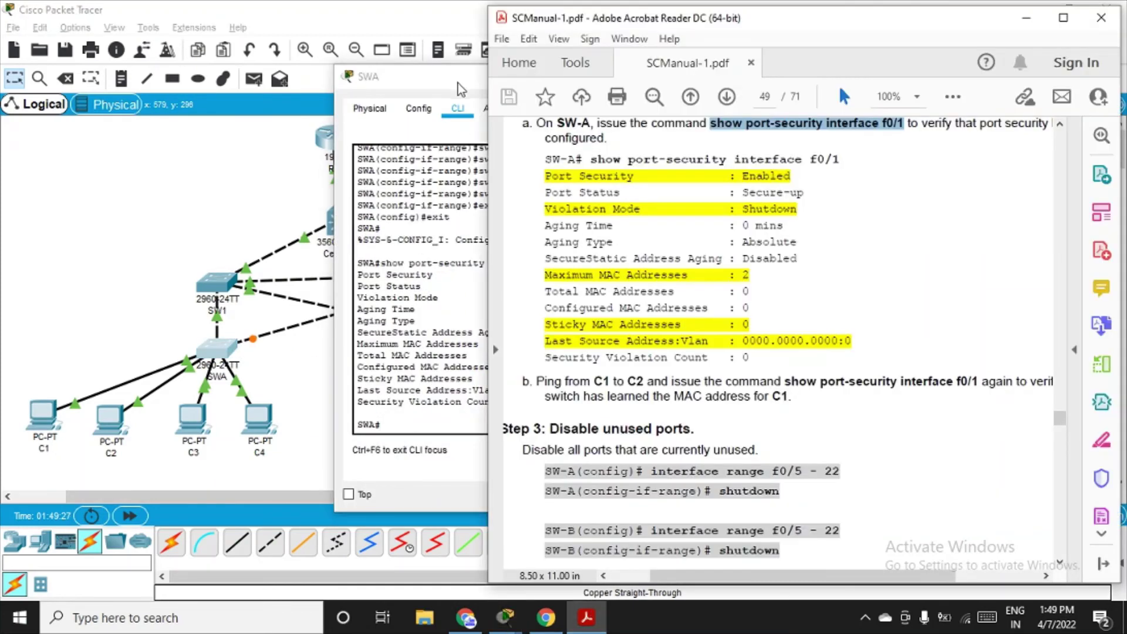
left_click_drag(461, 77, 177, 70)
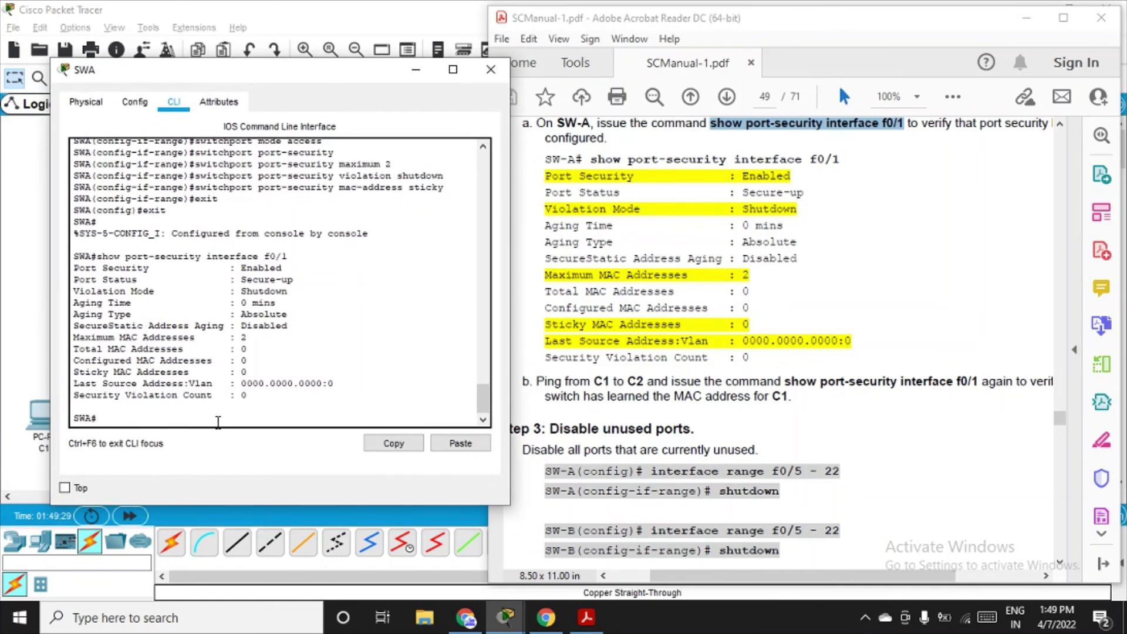
key("Up")
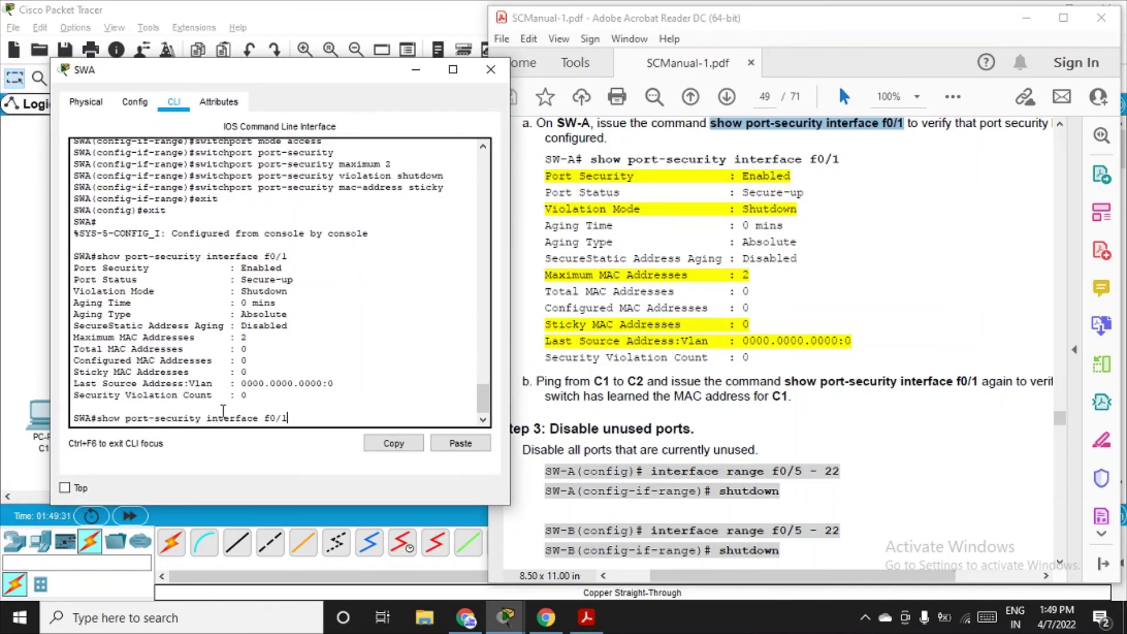
key("Return")
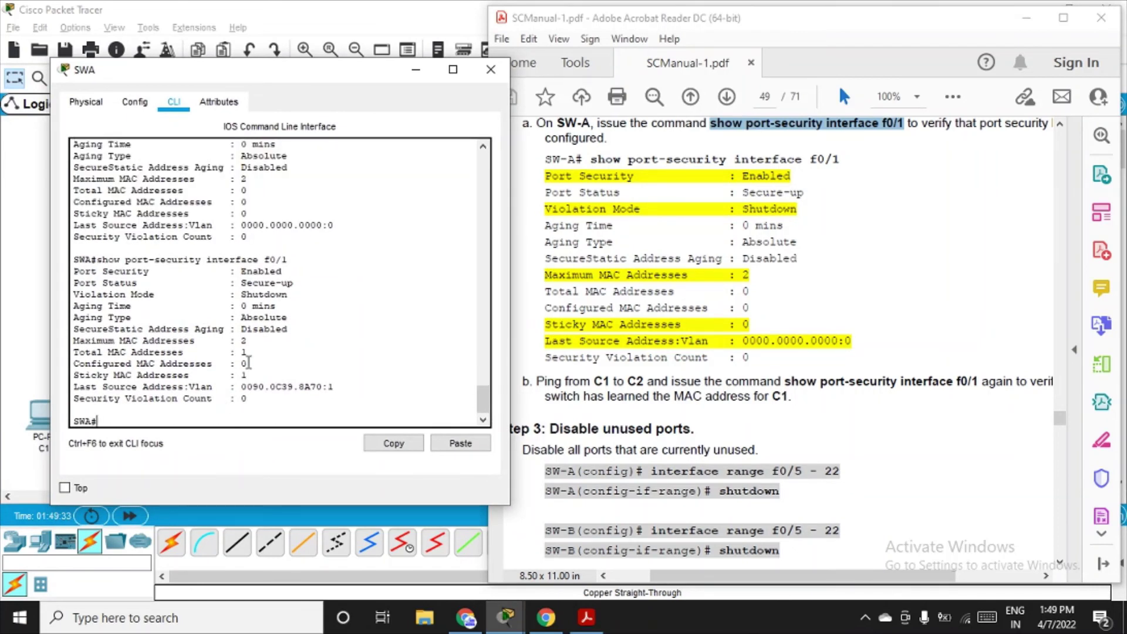
left_click_drag(240, 386, 343, 389)
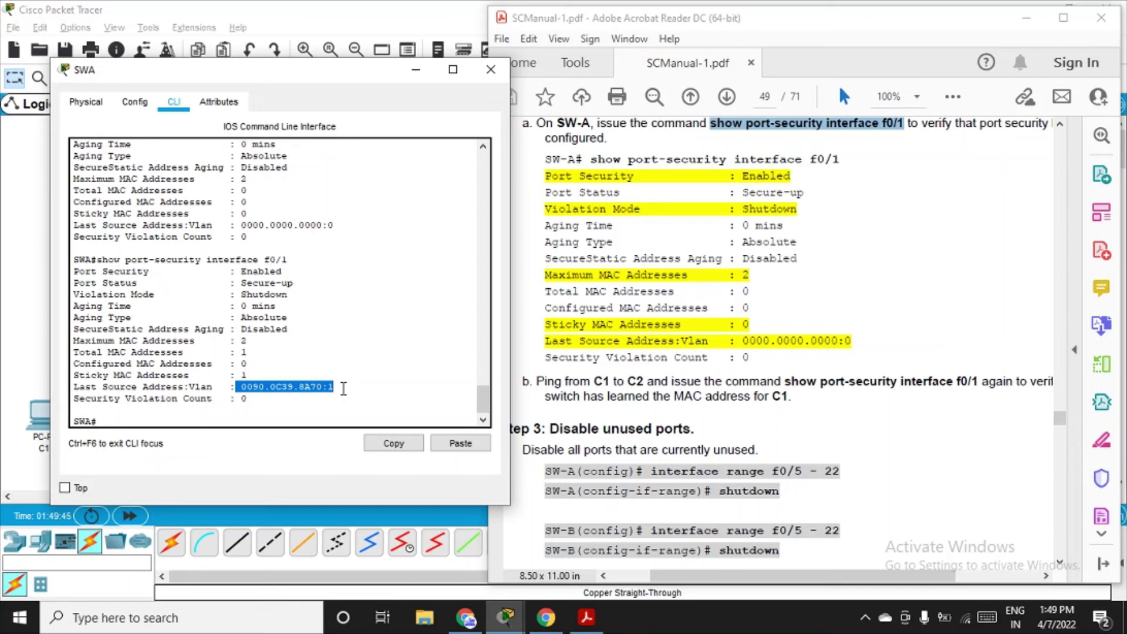
left_click_drag(247, 353, 237, 352)
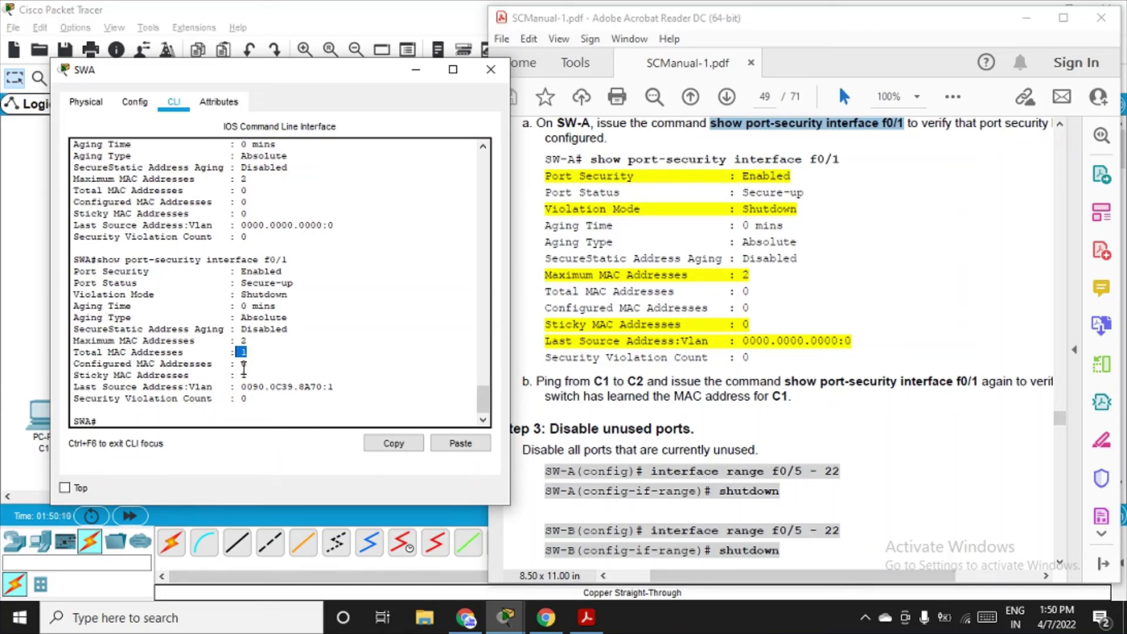
Step: Shut down the unused ports on SWA using int range fa0/5-22 in global configuration mode, and close its window
scroll(663, 350, "down", 3)
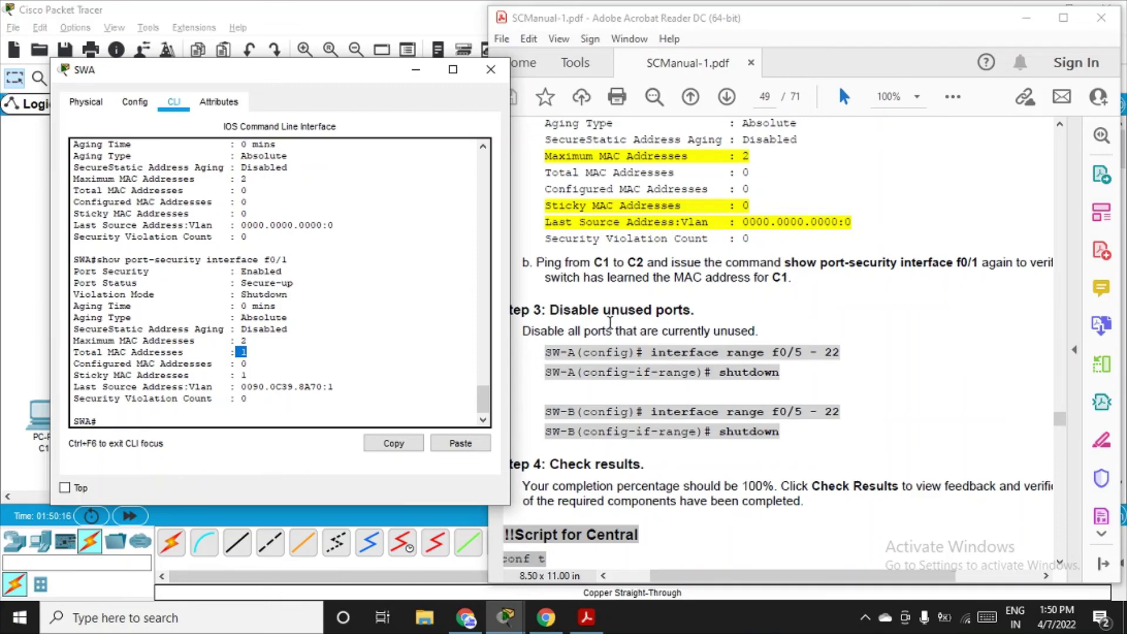
scroll(611, 323, "down", 2)
left_click(145, 422)
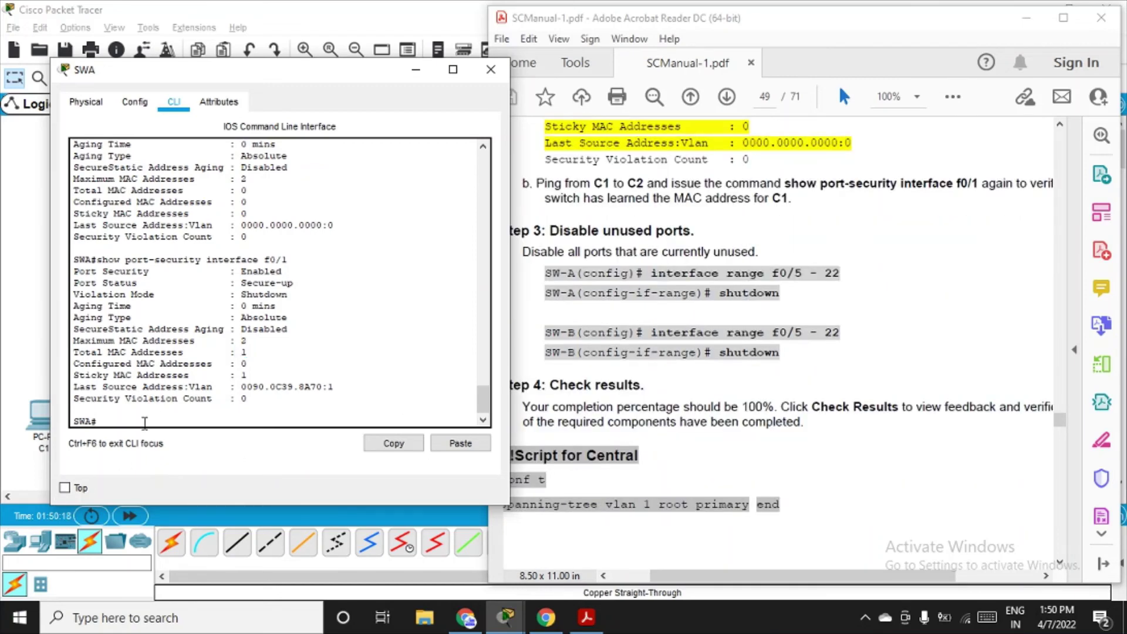
type("conf t")
key("Return")
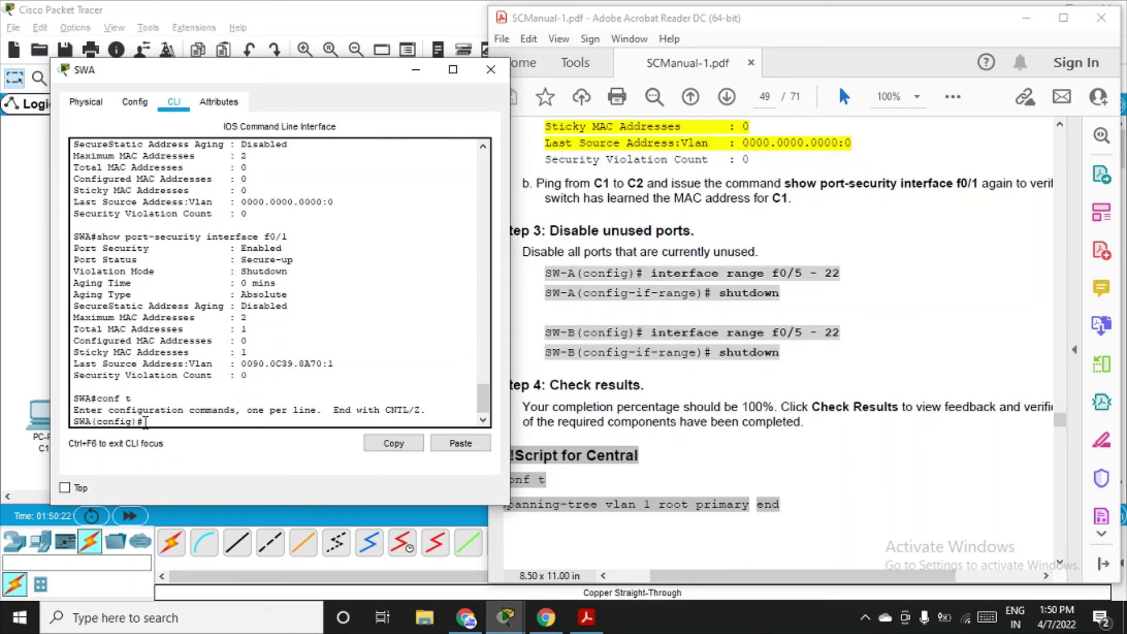
type("int range fa0/5-22")
key("Return")
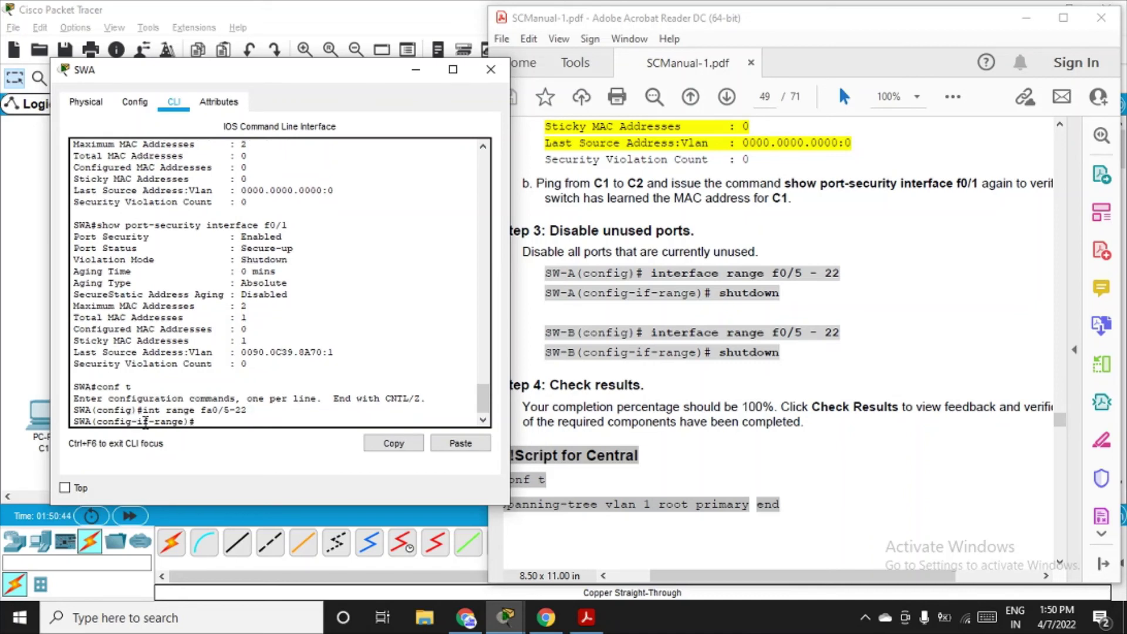
type("shutdown")
key("Return")
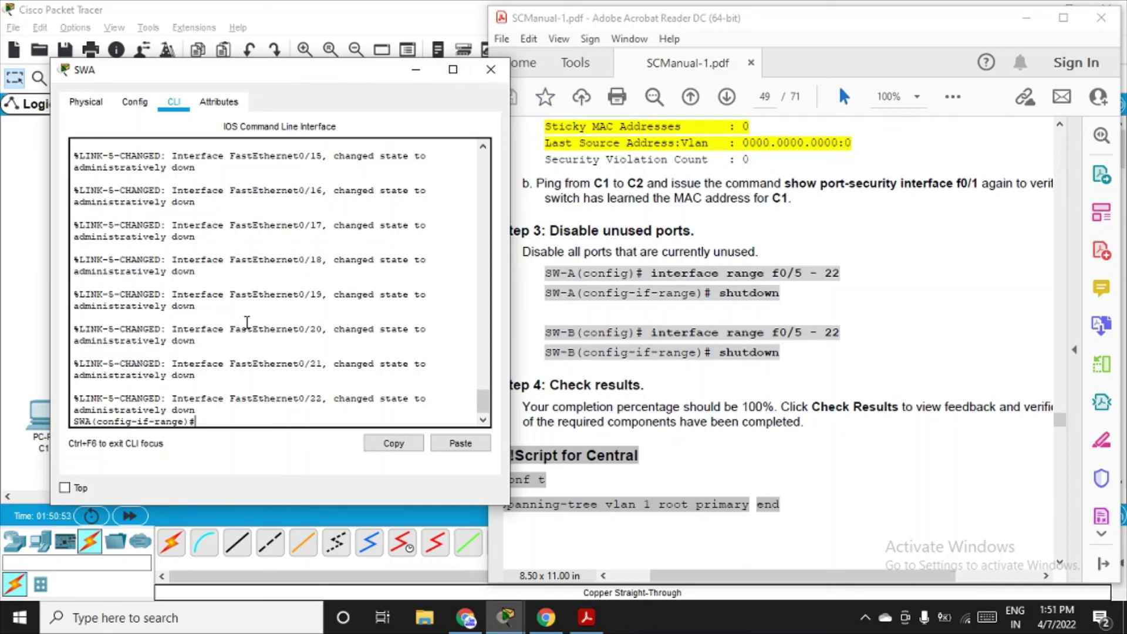
left_click(491, 70)
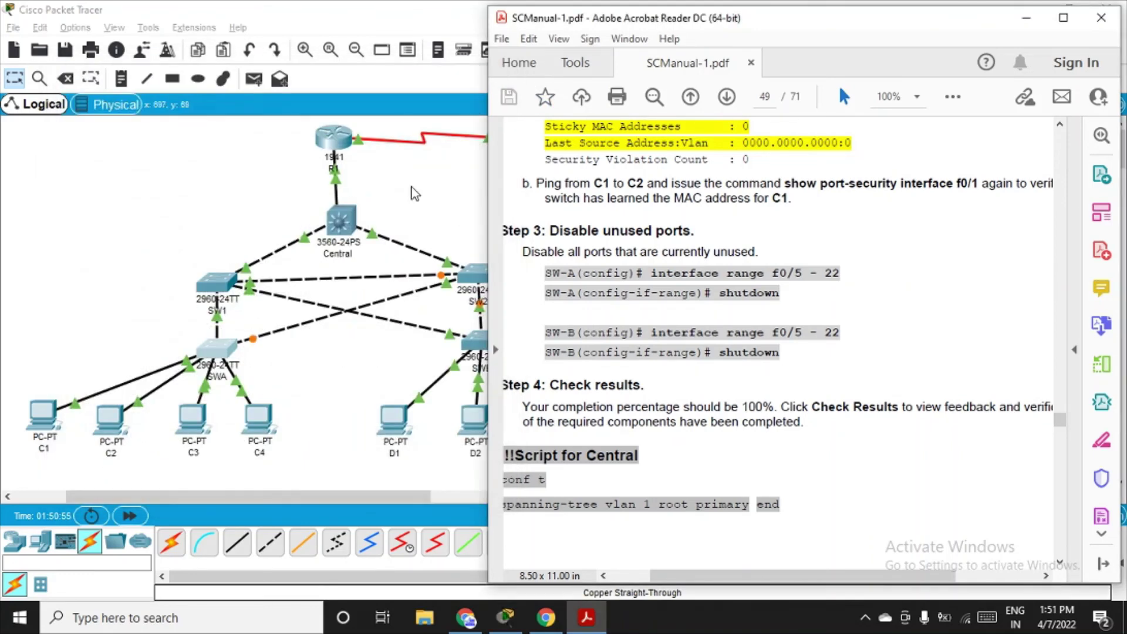
Step: Open SWB's command line, exit the interface range configuration, and try to select the ports with int fa0/5-22
left_click(476, 338)
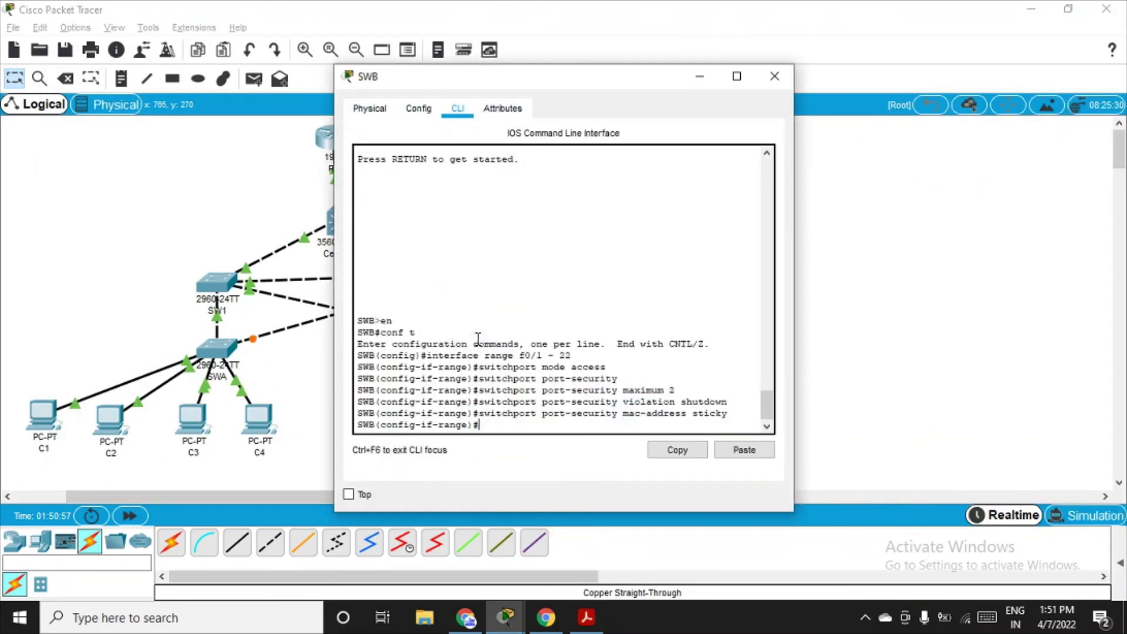
left_click_drag(578, 88, 315, 95)
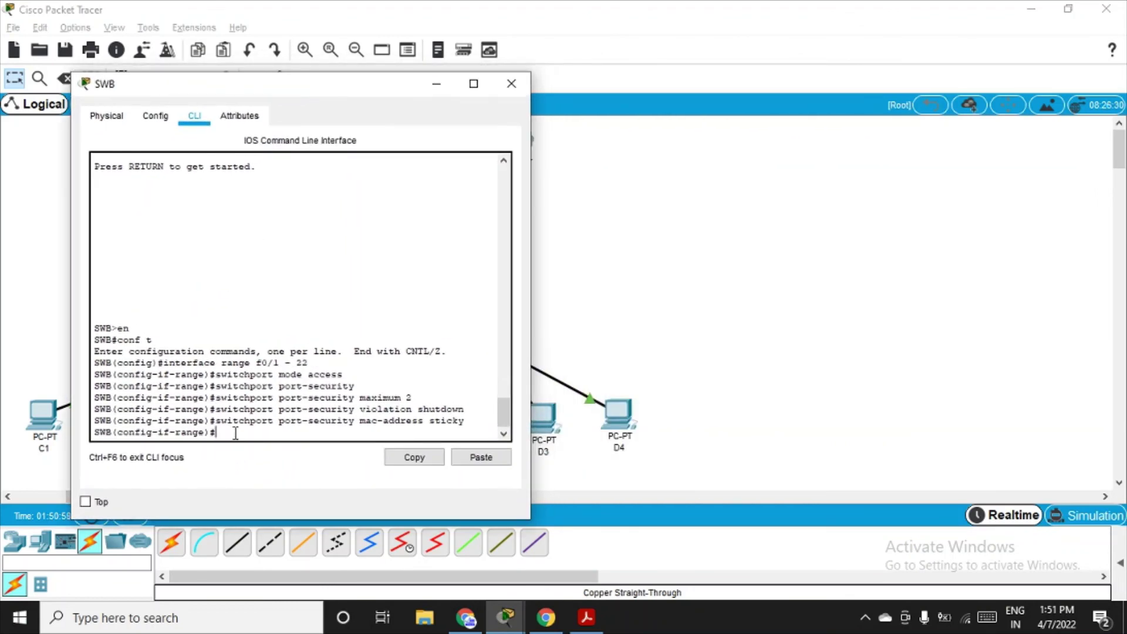
type("exit")
key("Return")
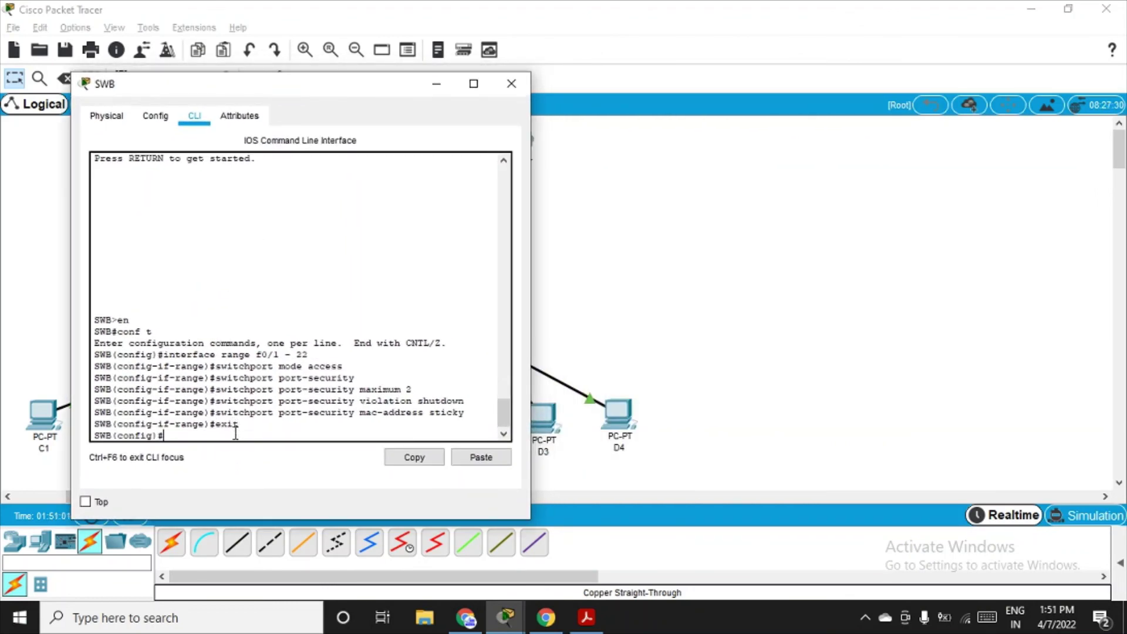
type("int fa0/5-22")
key("Return")
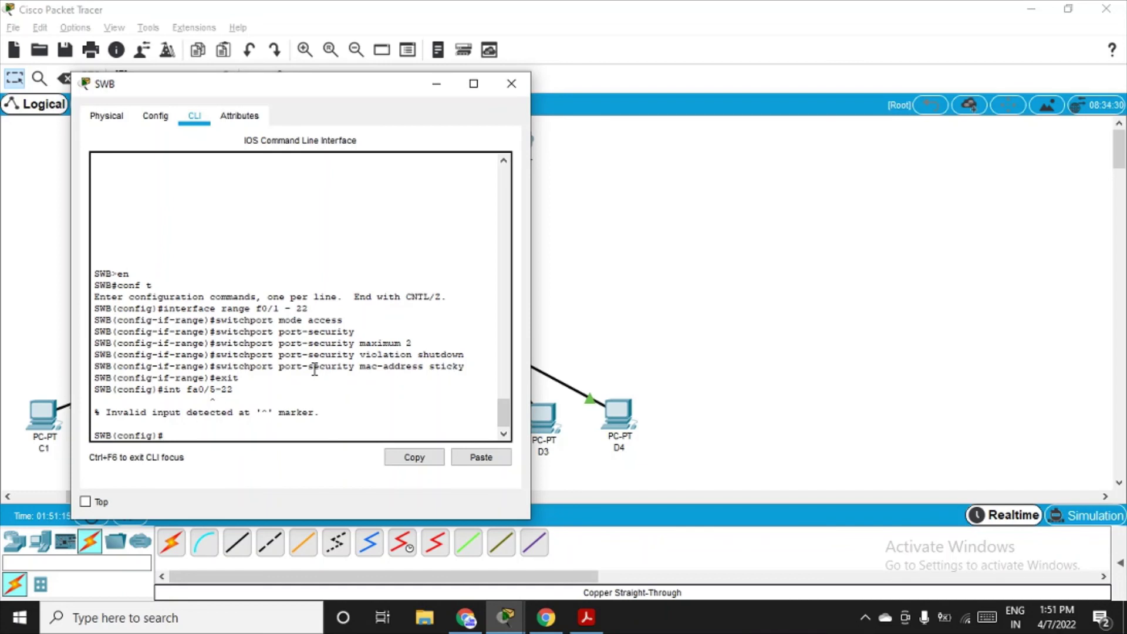
Step: Correct the SWB command to int range fa0/5-22, shut down those ports, and close the SWB window
key("Up")
key("Left")
type("range")
key("Right")
key("Right")
key("Right")
key("Right")
key("Right")
key("Right")
key("Right")
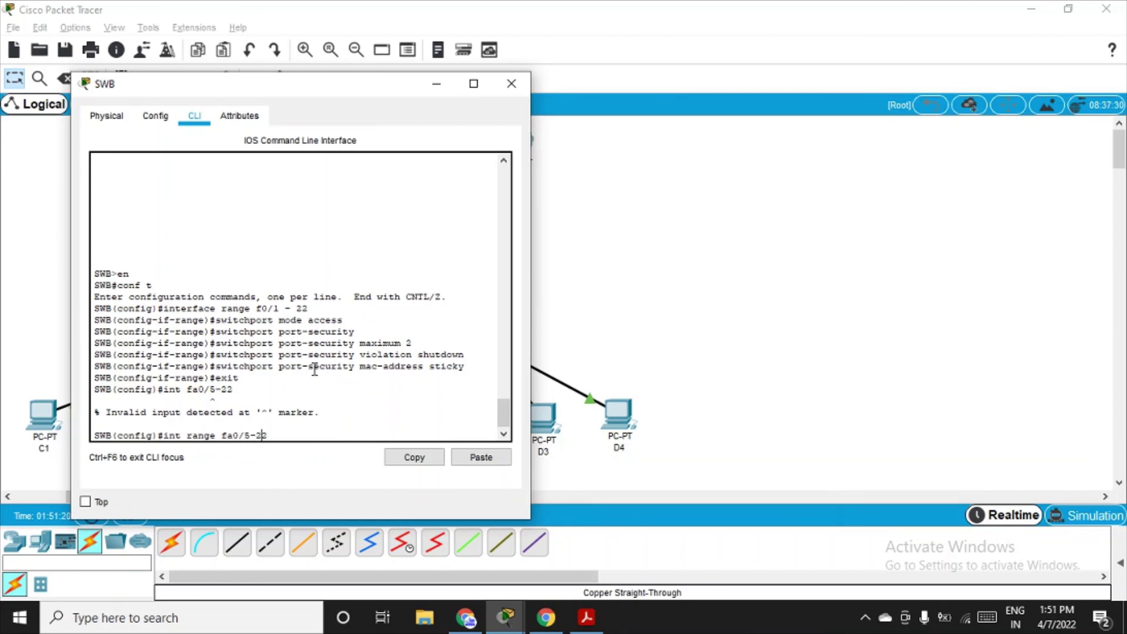
key("Right")
key("Return")
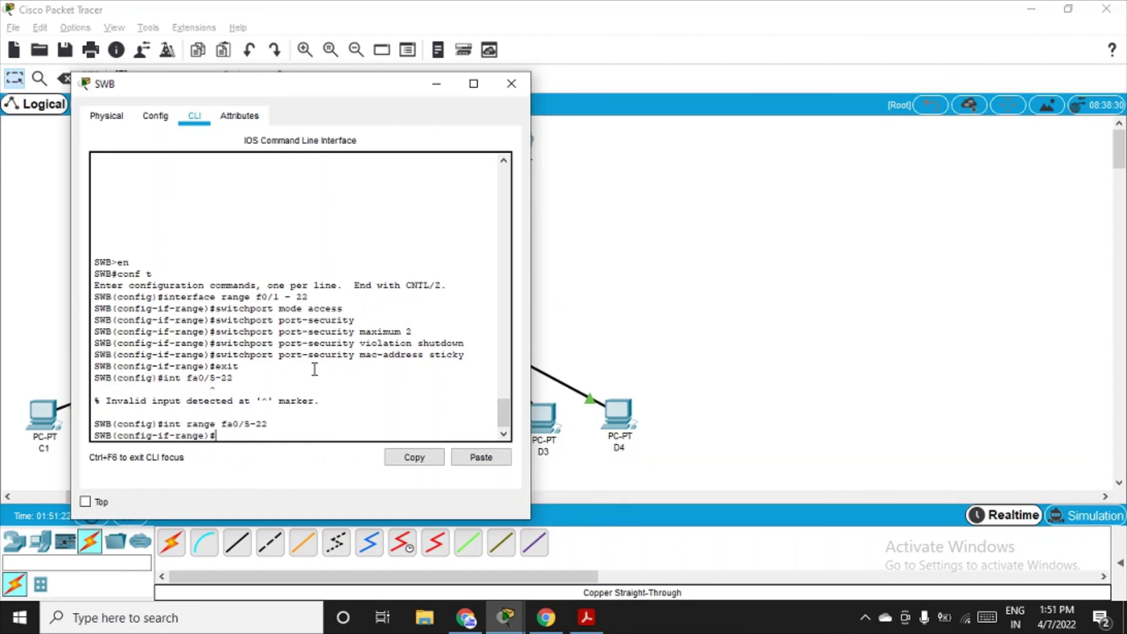
type("shutdown")
key("Return")
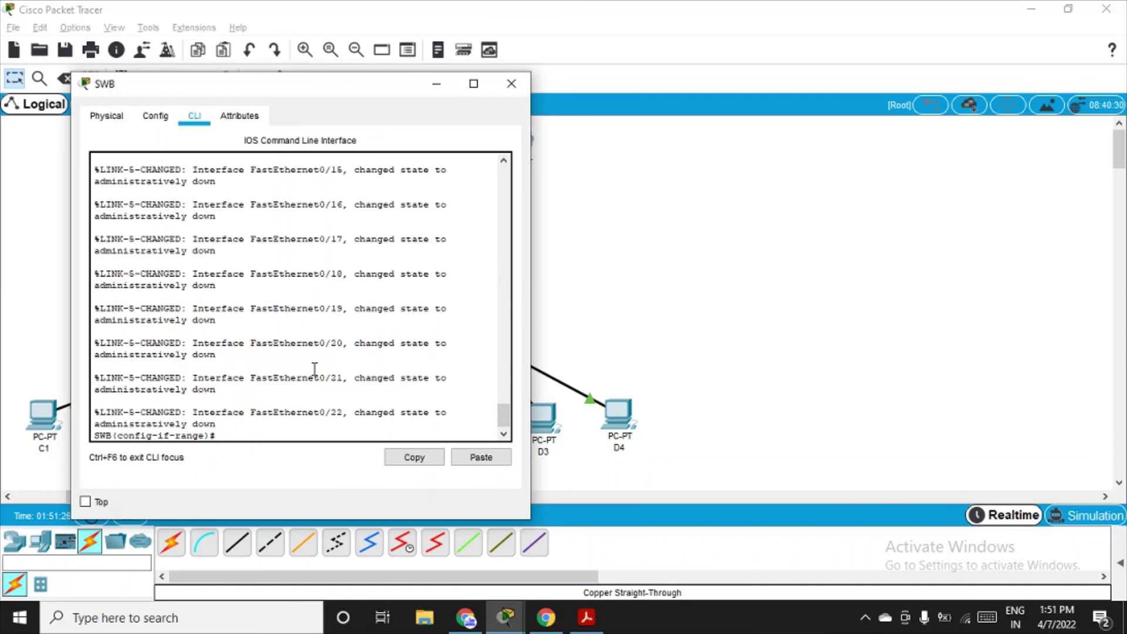
left_click(506, 83)
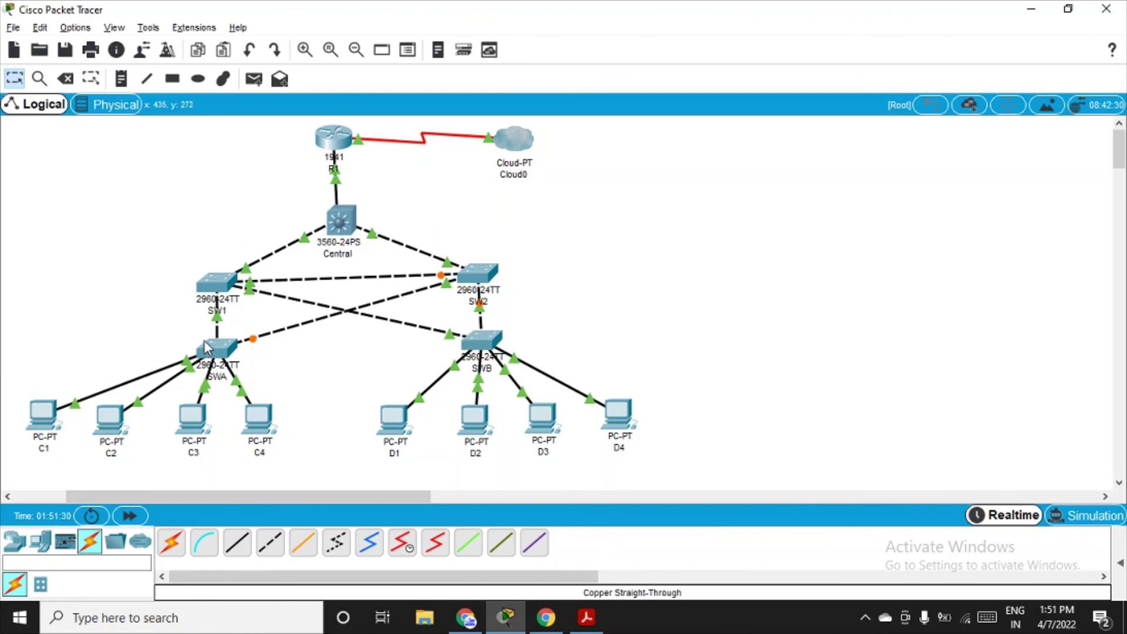
Step: Check the port link states of SWA and SWB in the topology, and read the manual's Check results step
mouse_move(218, 349)
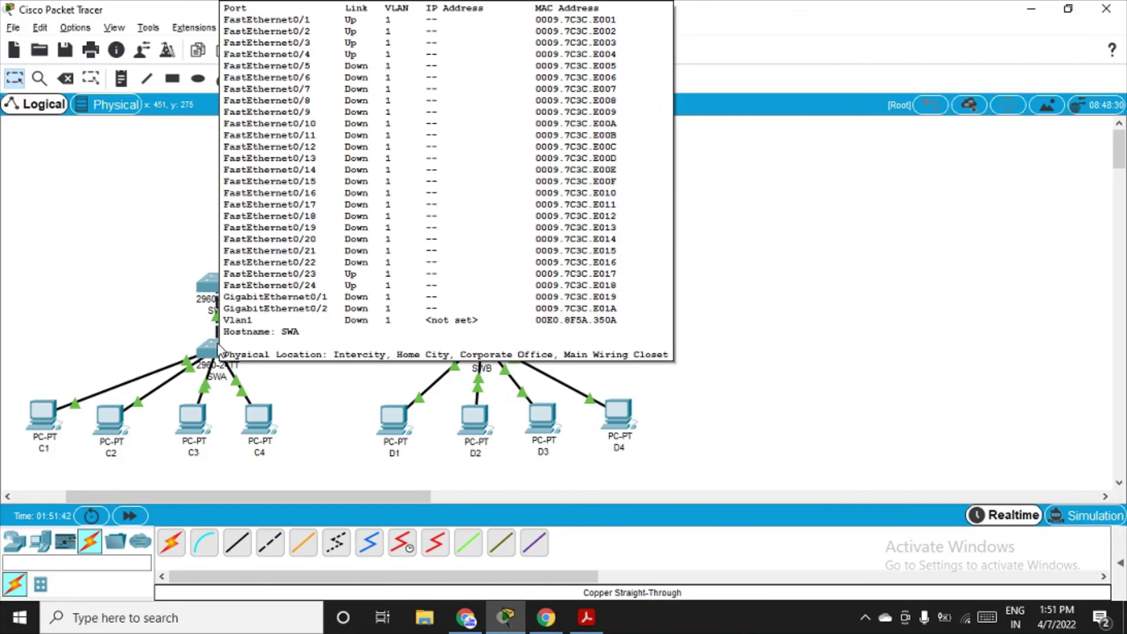
mouse_move(485, 342)
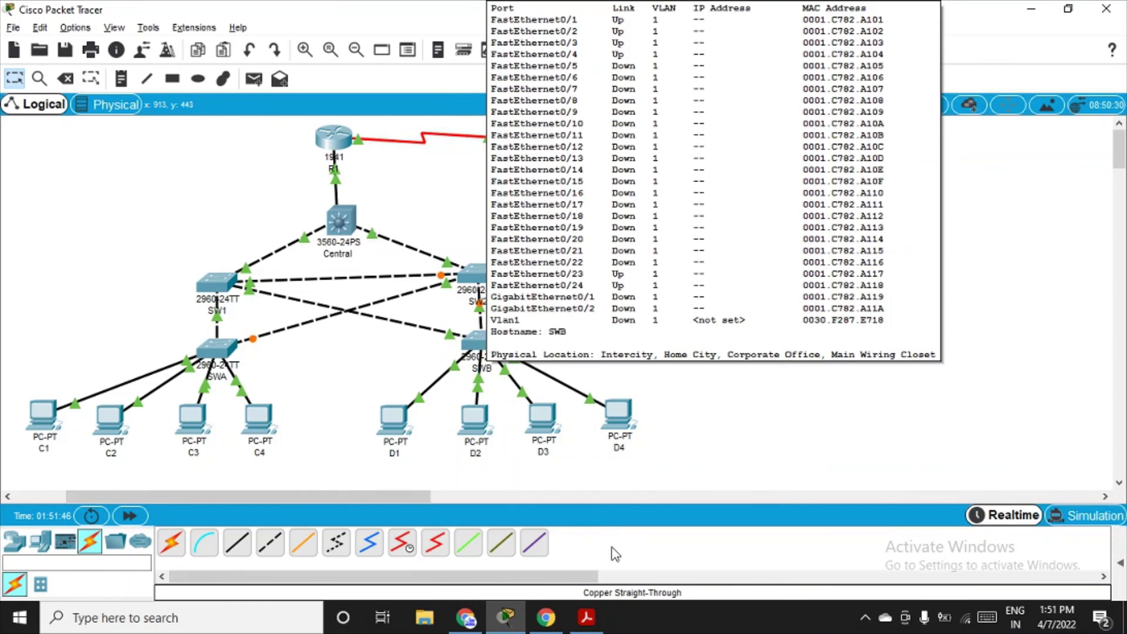
key("alt+Tab")
scroll(651, 323, "down", 4)
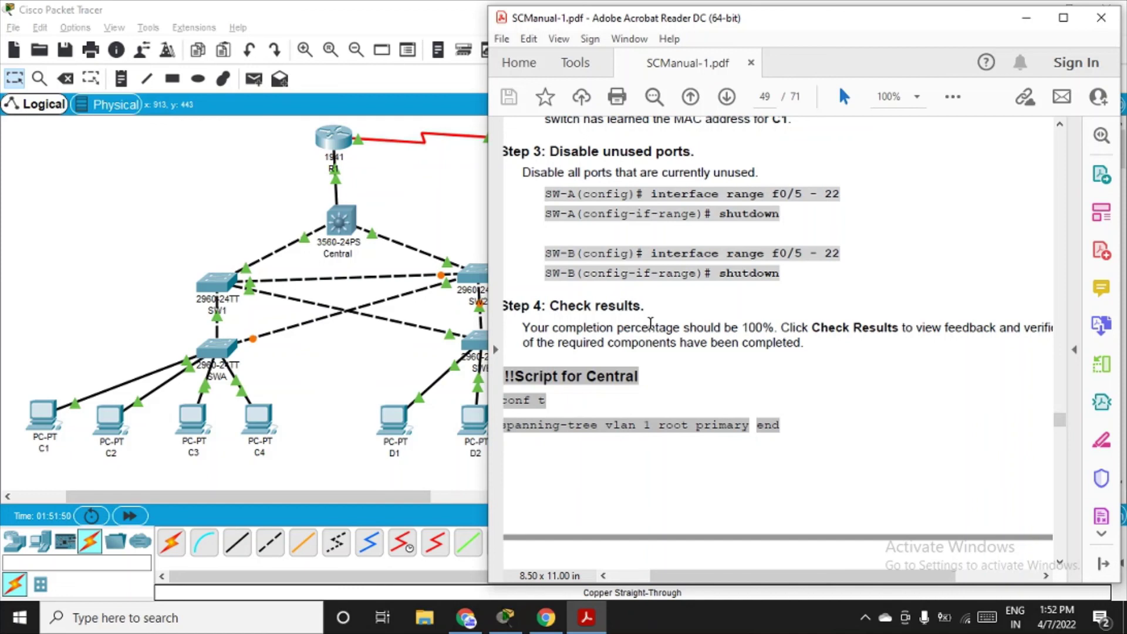
left_click(728, 629)
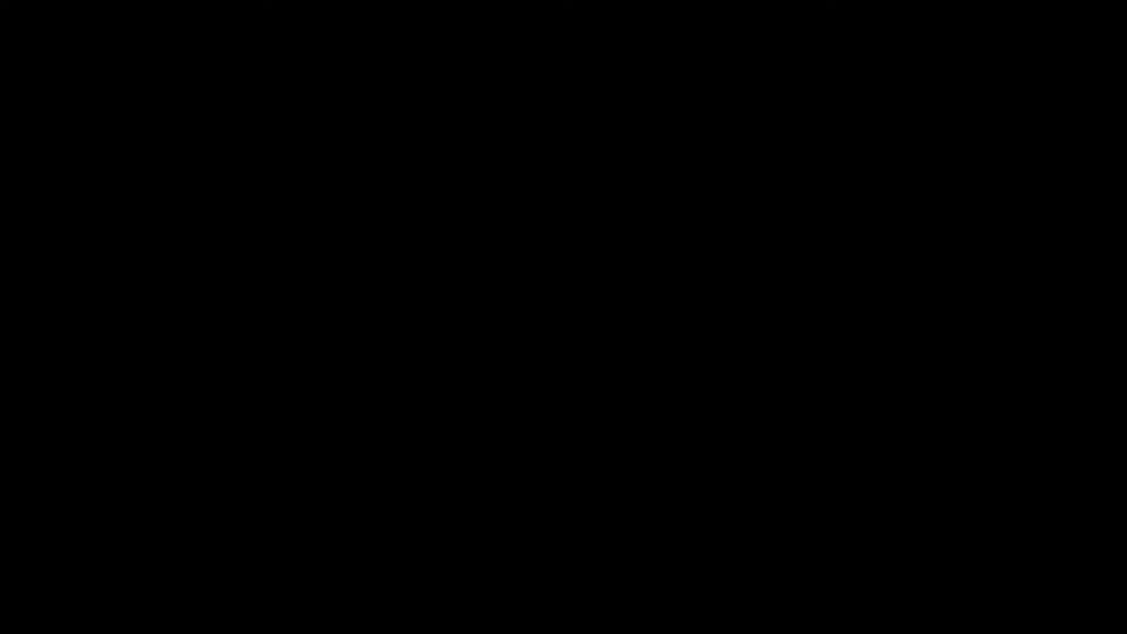